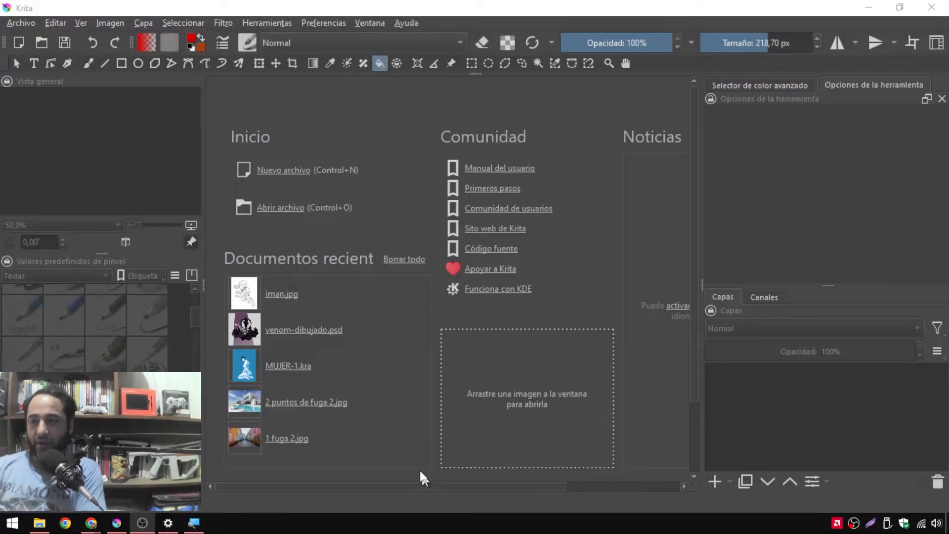
Create a new custom document from the A4 (300 ppi) preset
left_click(290, 169)
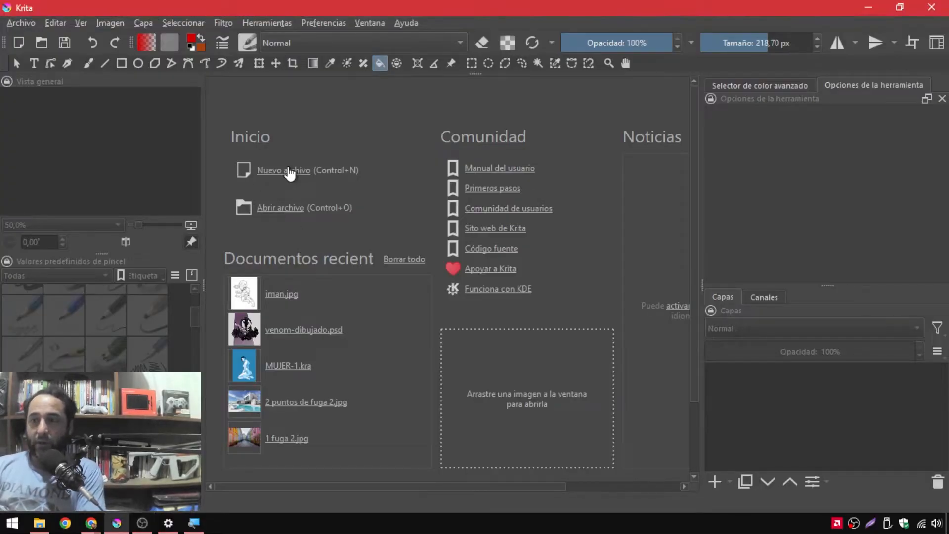
left_click(510, 150)
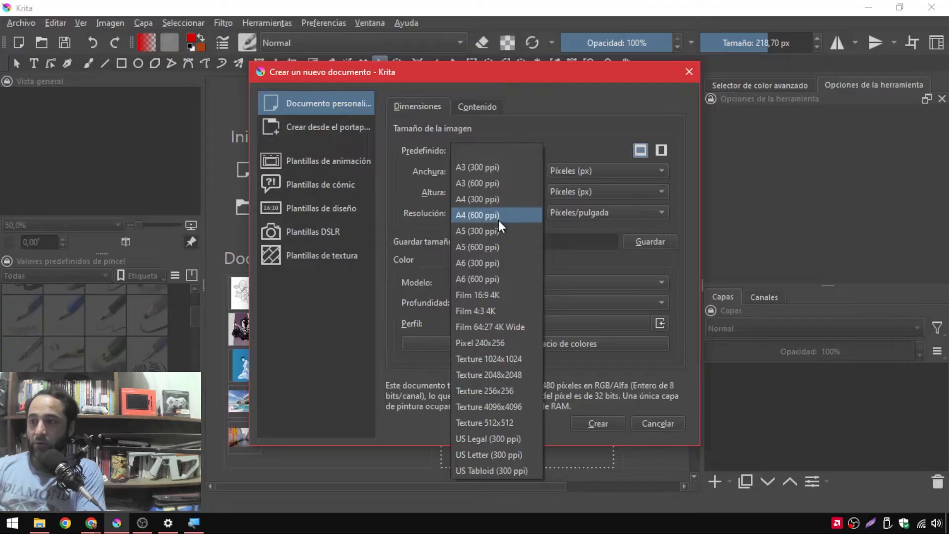
left_click(486, 199)
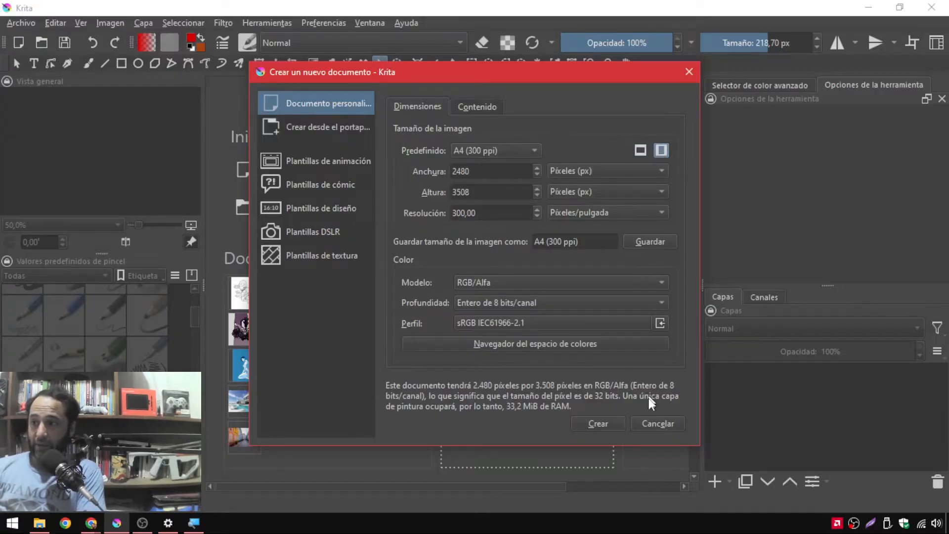
left_click(612, 421)
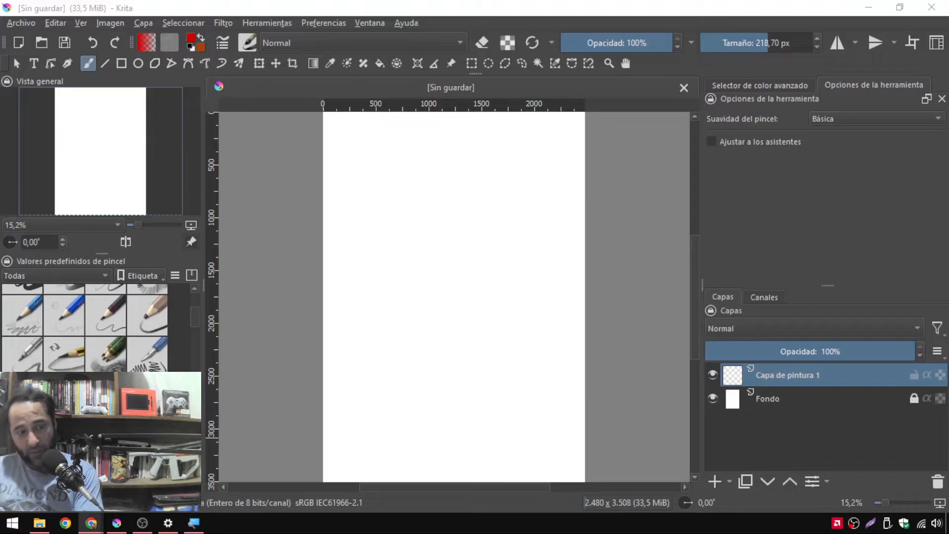
Switch to the browser and look through the large line-drawing image results for ant man
left_click_drag(0, 82, 482, 2)
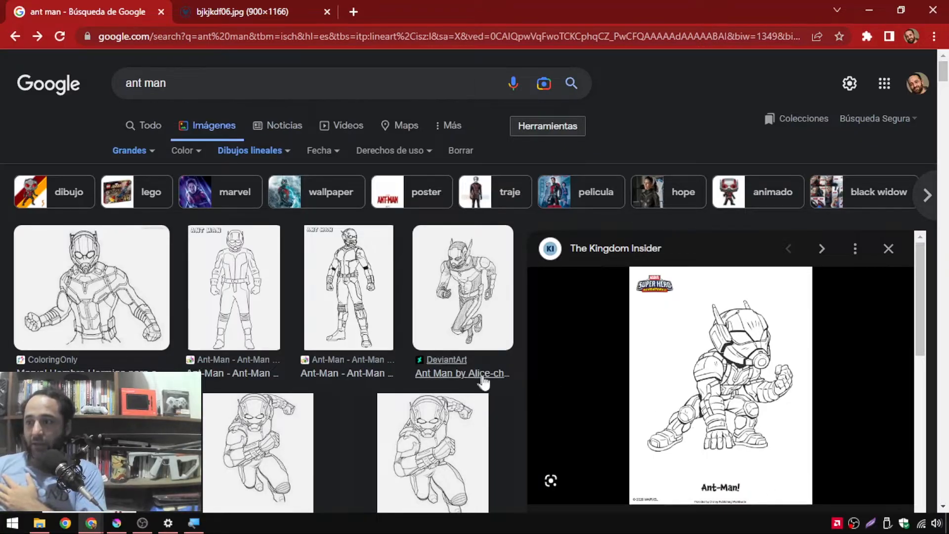
scroll(614, 385, "down", 2)
scroll(717, 303, "up", 2)
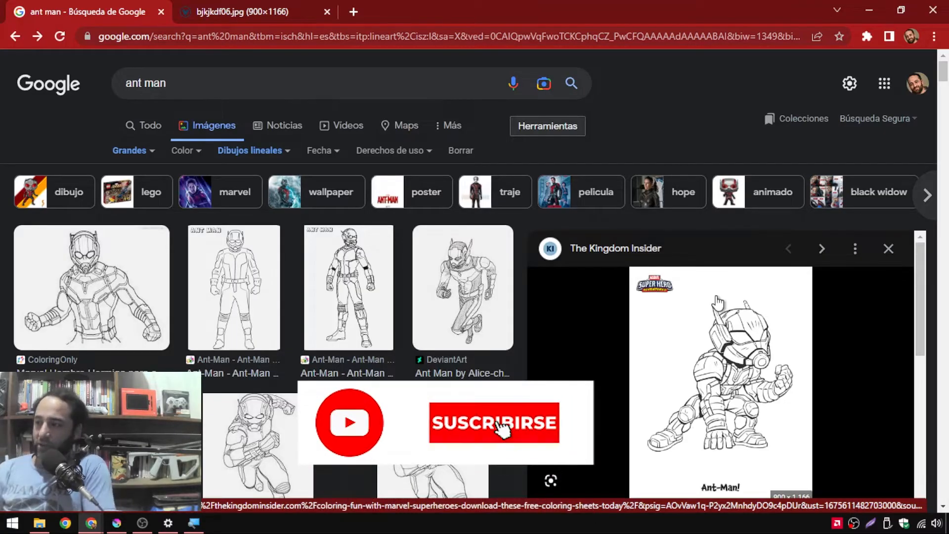
scroll(945, 240, "down", 8)
scroll(946, 241, "down", 5)
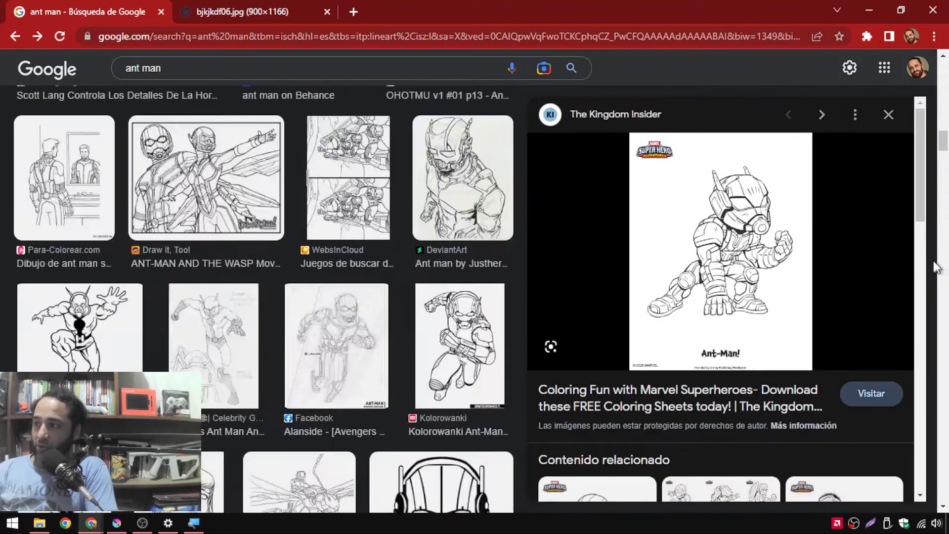
left_click_drag(920, 197, 921, 200)
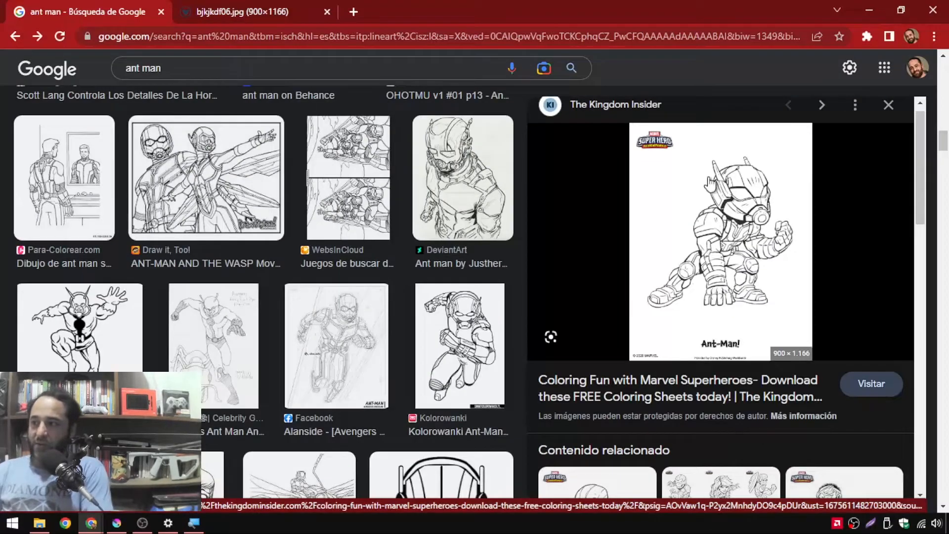
Show the Ant-Man coloring page from The Kingdom Insider in its own tab at full size and inspect its line art
right_click(475, 123)
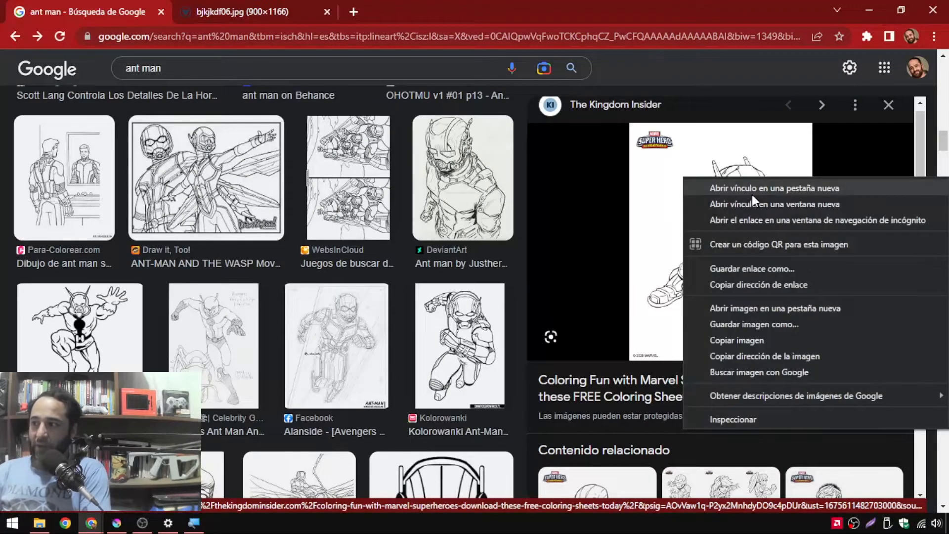
left_click(300, 8)
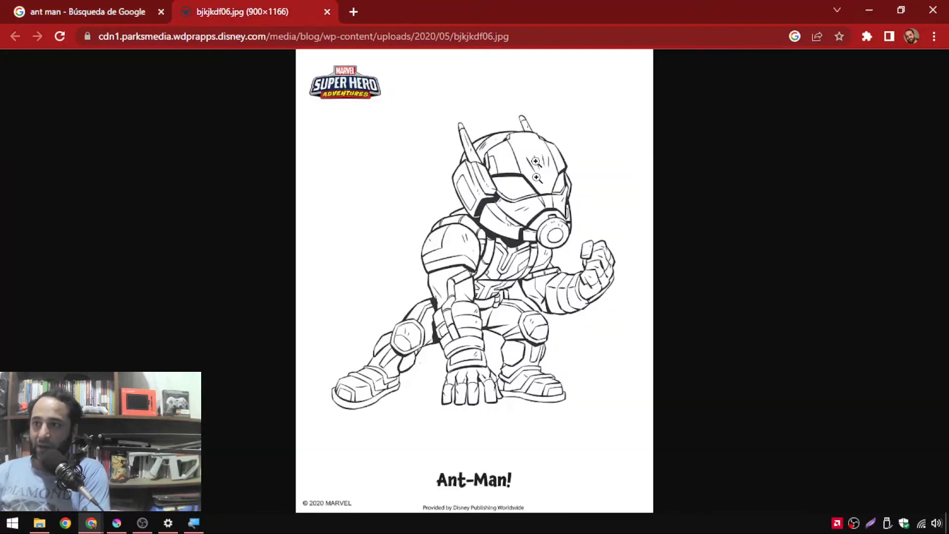
left_click(515, 159)
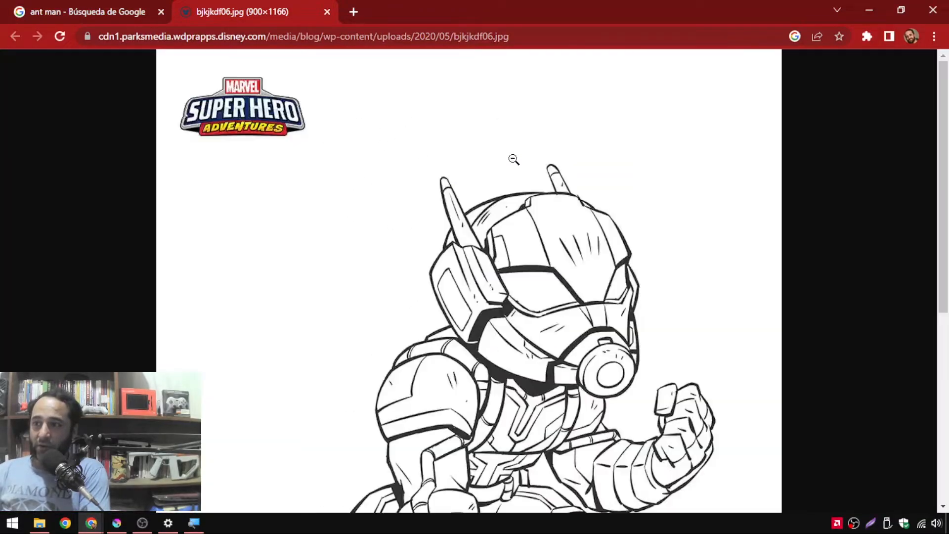
scroll(514, 198, "down", 2)
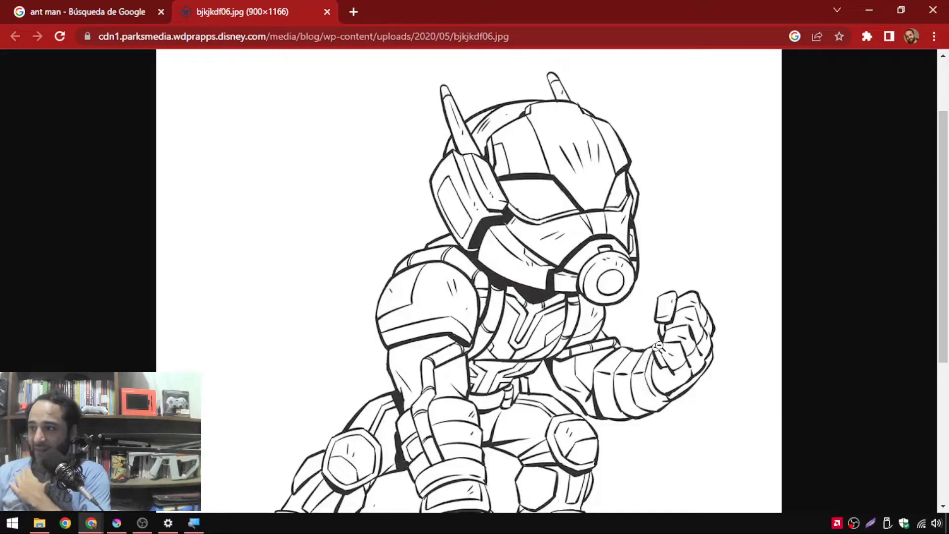
scroll(641, 383, "down", 2)
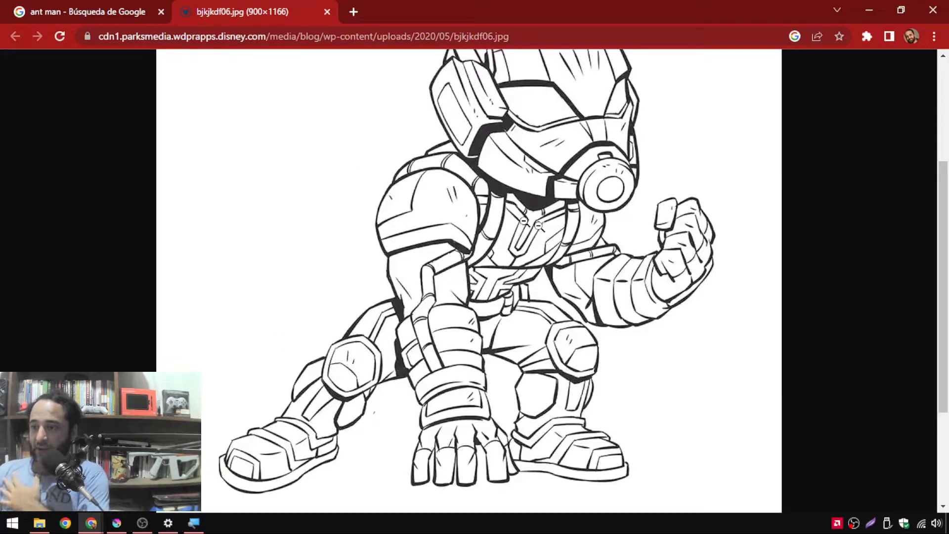
scroll(501, 406, "up", 4)
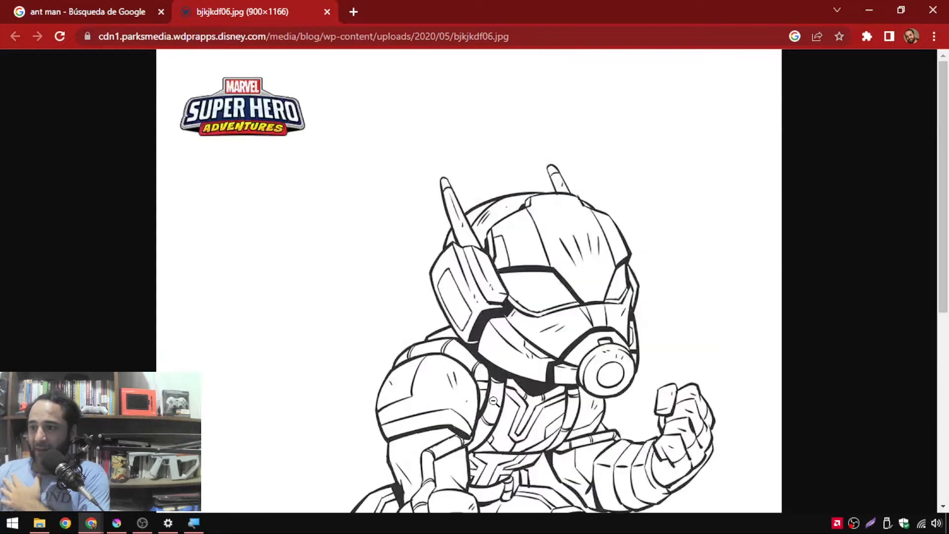
Save the Ant-Man image to the desktop as bjkjkdf06.webp
right_click(460, 182)
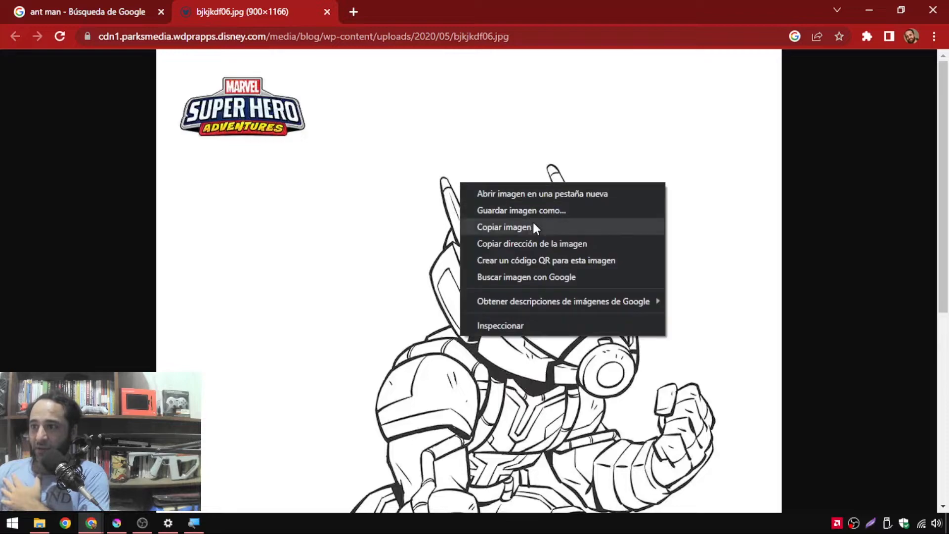
left_click(523, 210)
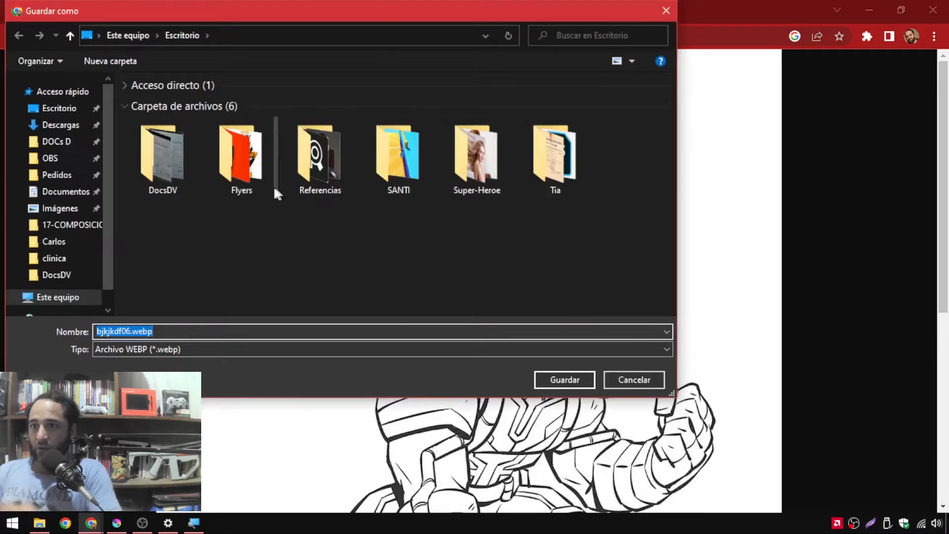
left_click(14, 92)
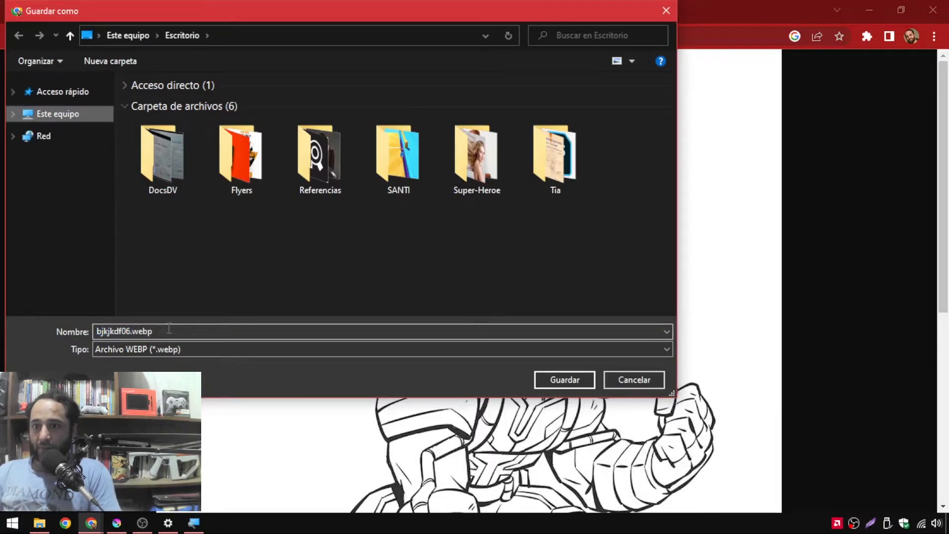
left_click(132, 331)
left_click(132, 331)
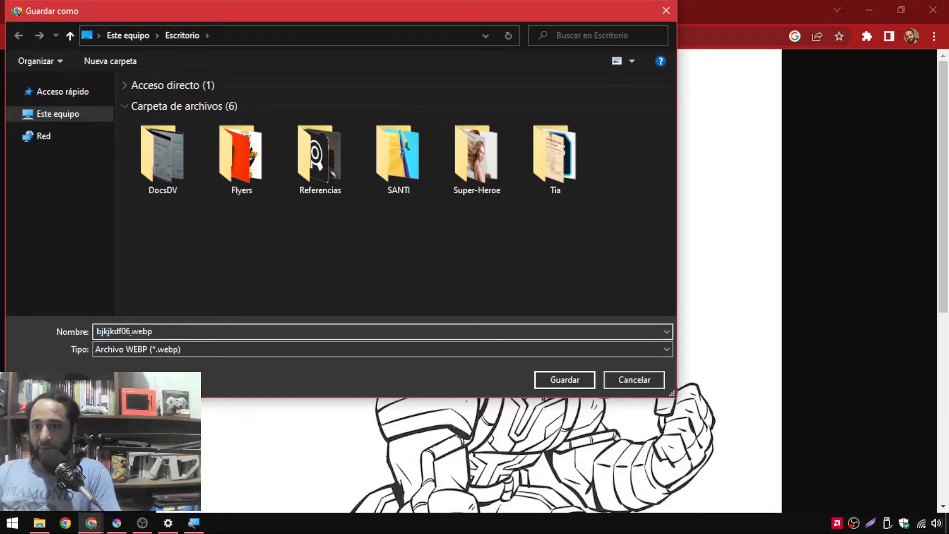
left_click_drag(130, 331, 154, 332)
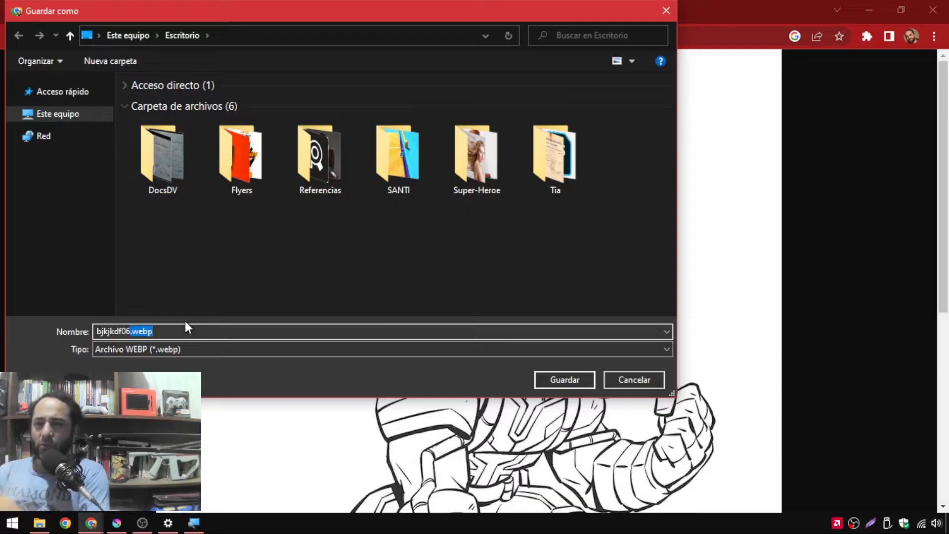
left_click(567, 384)
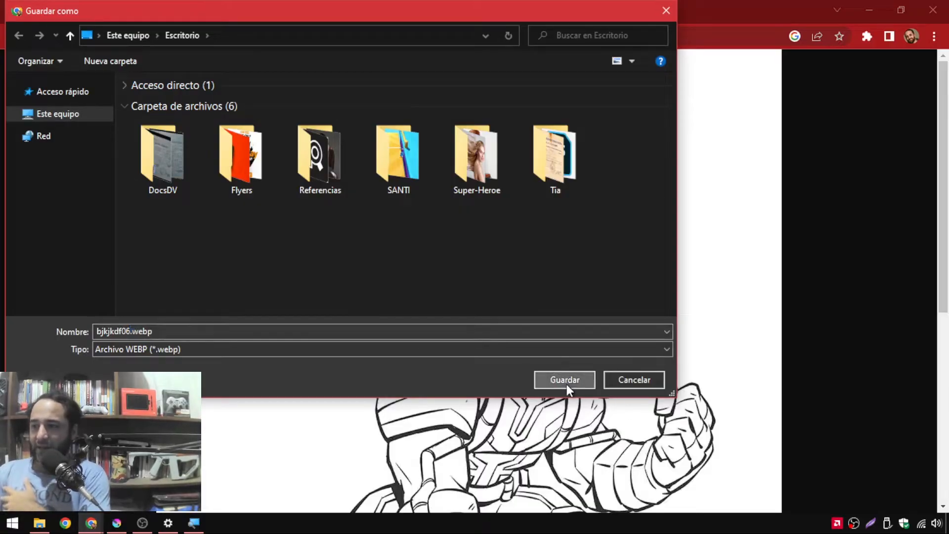
Minimize the browser and Krita, and rearrange the bjkjkdf06.webp and iman.jpg files on the desktop
left_click(865, 7)
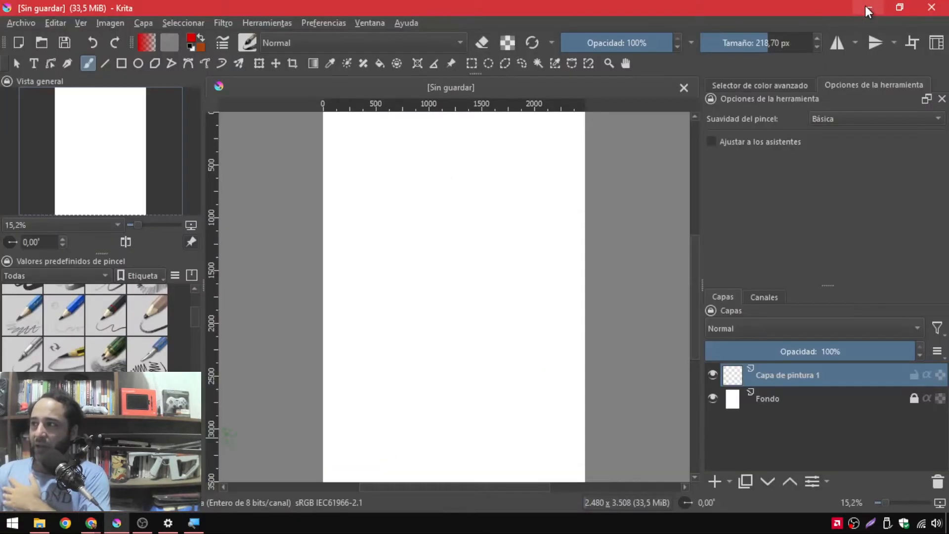
left_click(868, 9)
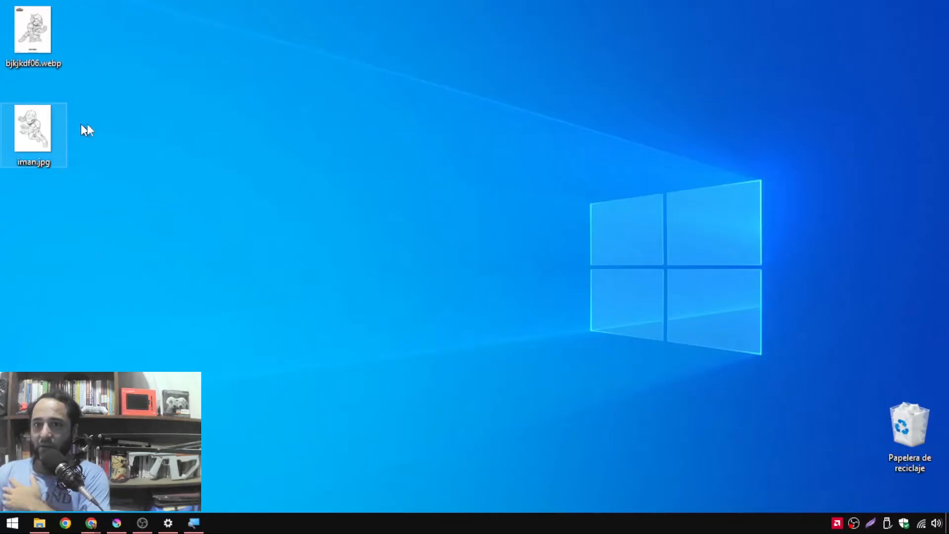
left_click_drag(32, 30, 235, 31)
left_click_drag(42, 136, 42, 37)
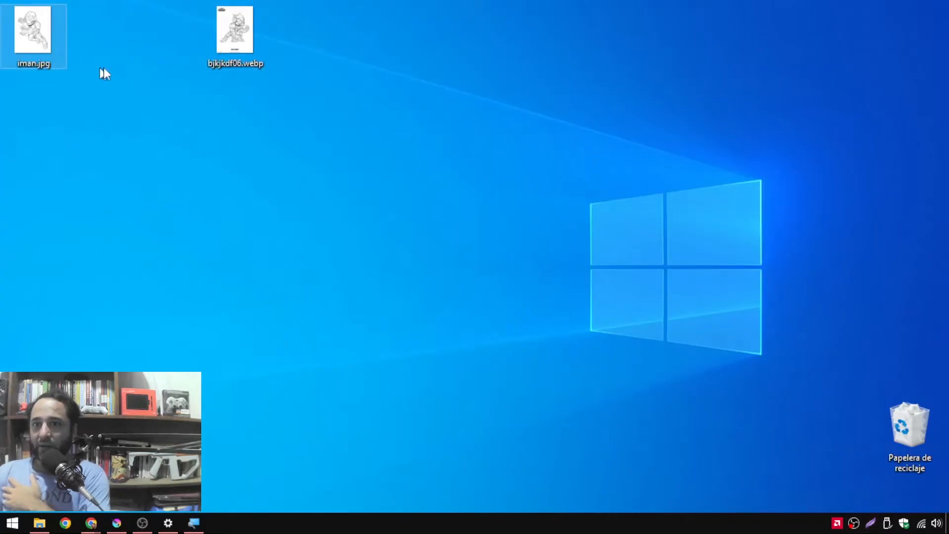
left_click_drag(245, 44, 237, 130)
Start Paint, open bjkjkdf06.webp from the desktop in it and maximize its window
key("super")
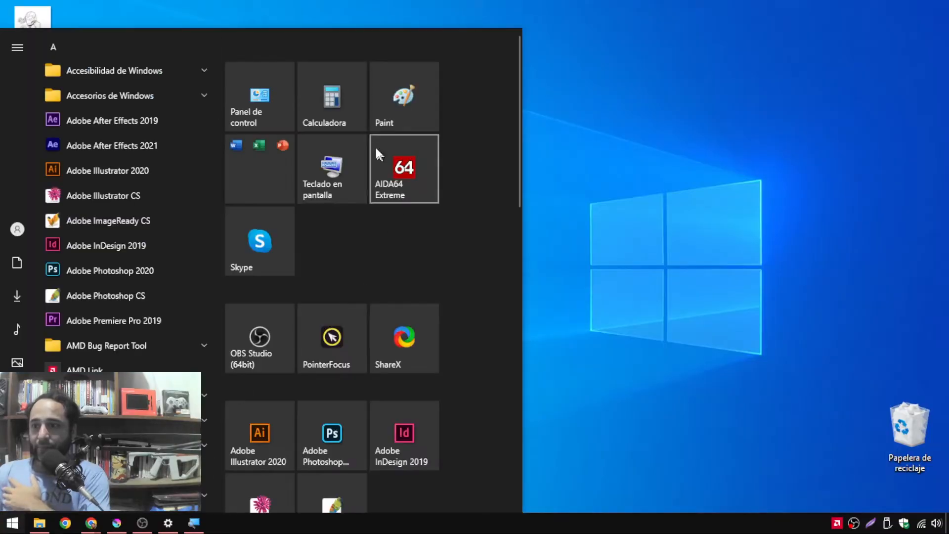
left_click(394, 93)
key("super+Down")
mouse_move(235, 129)
left_mouse_down()
mouse_move(141, 156)
mouse_move(435, 220)
left_mouse_up()
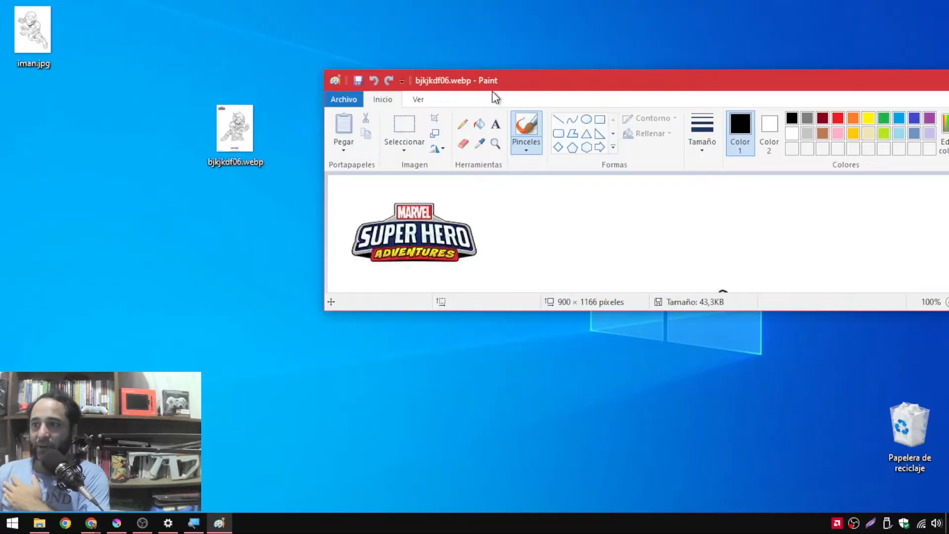
double_click(494, 95)
scroll(316, 297, "down", 5)
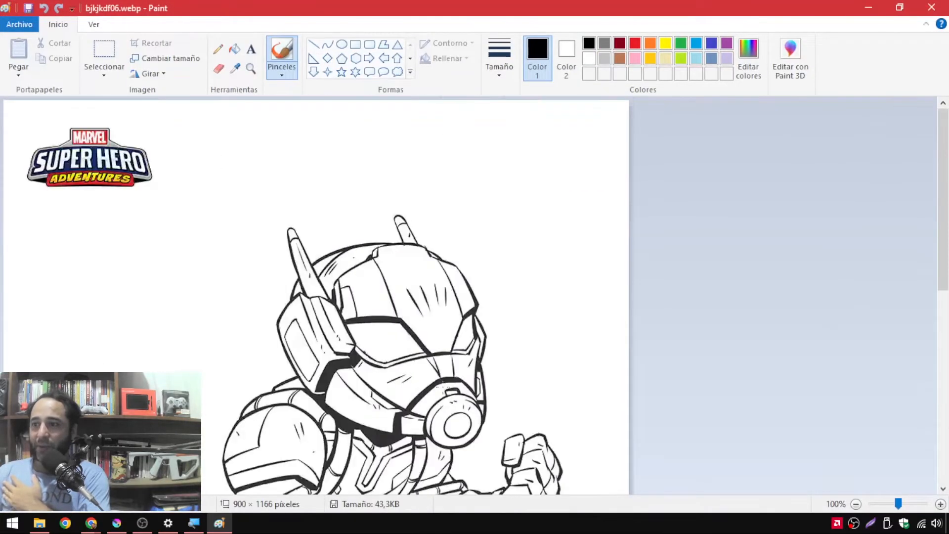
scroll(317, 297, "up", 5)
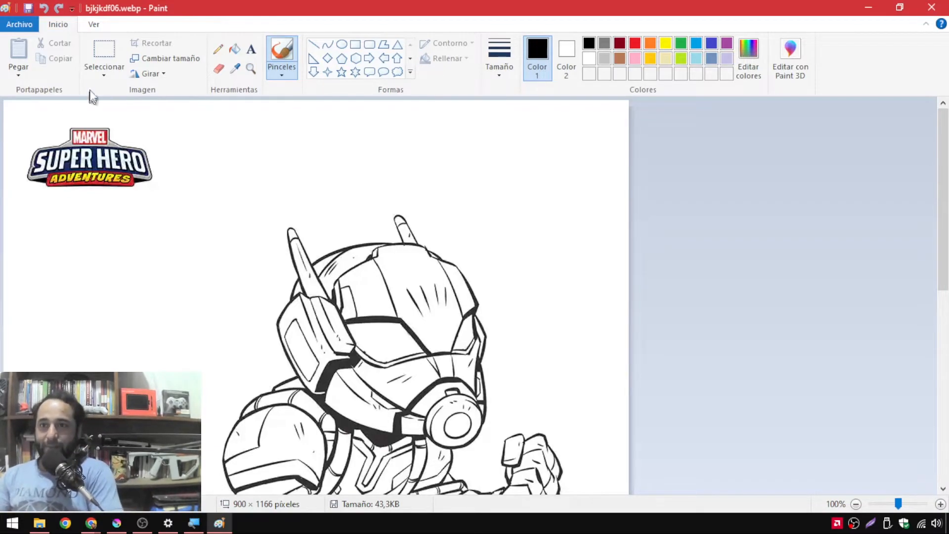
Select the Marvel Super Hero Adventures logo above the figure and remove it from the picture
left_click(89, 54)
left_click_drag(171, 108, 181, 219)
left_click_drag(168, 105, 189, 217)
left_click_drag(168, 157, 5, 148)
Remove the Ant-Man! title and the credit line beneath the figure
scroll(352, 193, "down", 5)
scroll(360, 197, "down", 1)
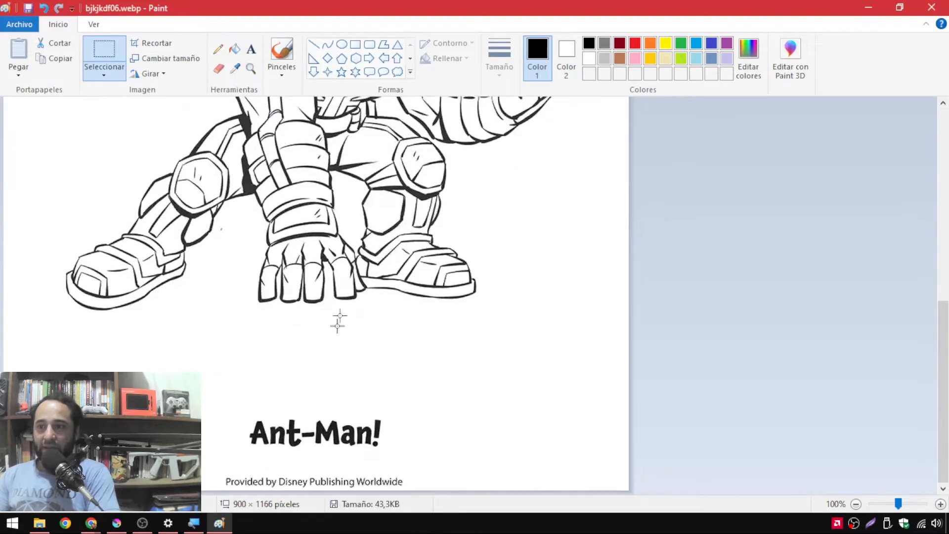
left_click_drag(438, 413, 474, 413)
left_click_drag(343, 413, 342, 491)
key("Escape")
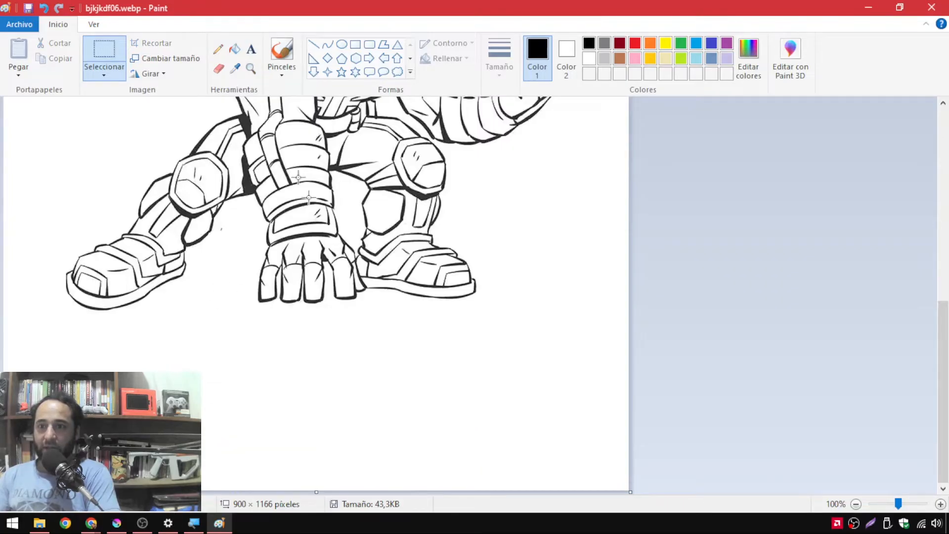
Save the cleaned picture to the desktop as a JPEG named antman, accepting the loss of transparency
scroll(280, 252, "up", 5)
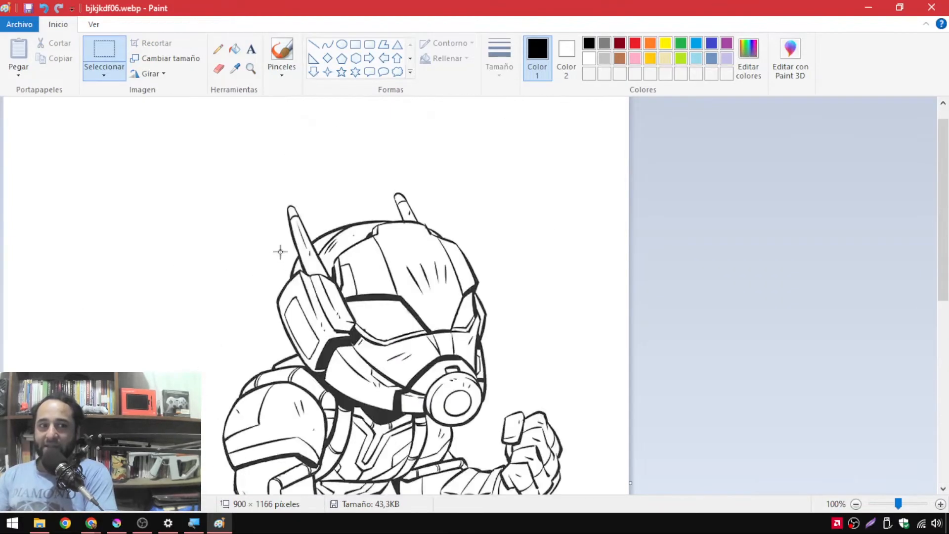
left_click(19, 25)
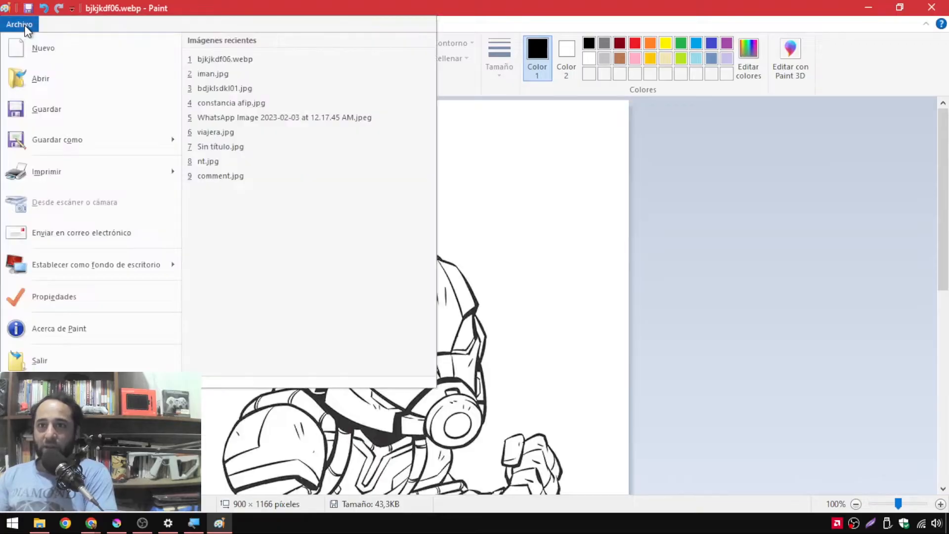
left_click(60, 140)
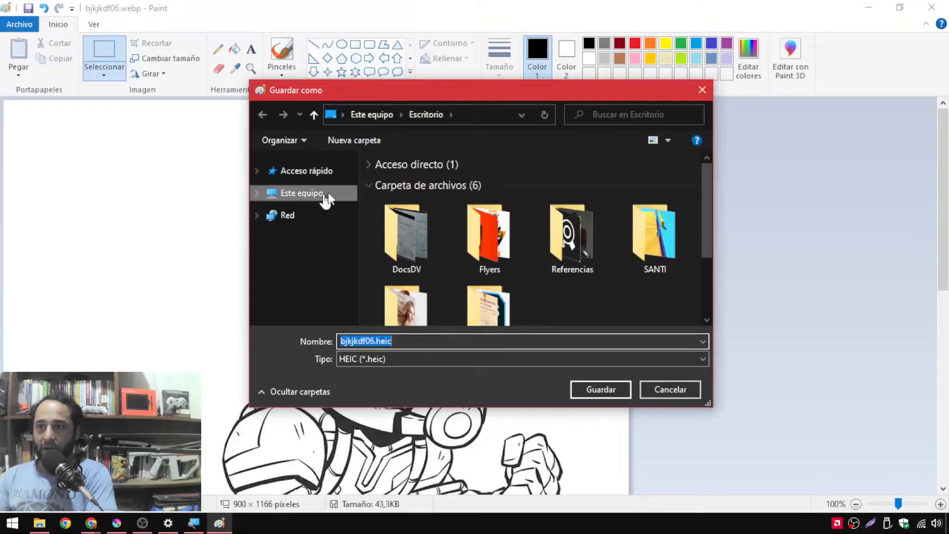
left_click(406, 358)
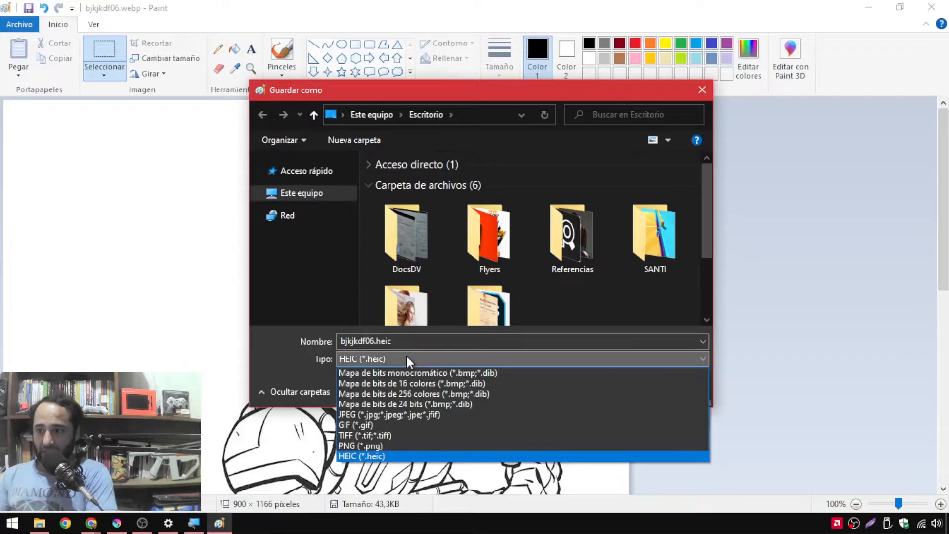
left_click(397, 415)
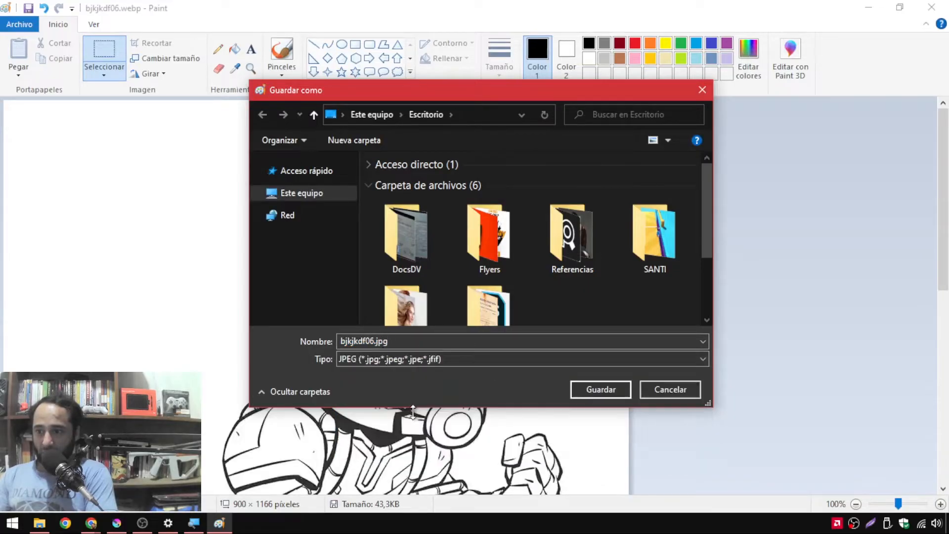
double_click(385, 341)
type("antma")
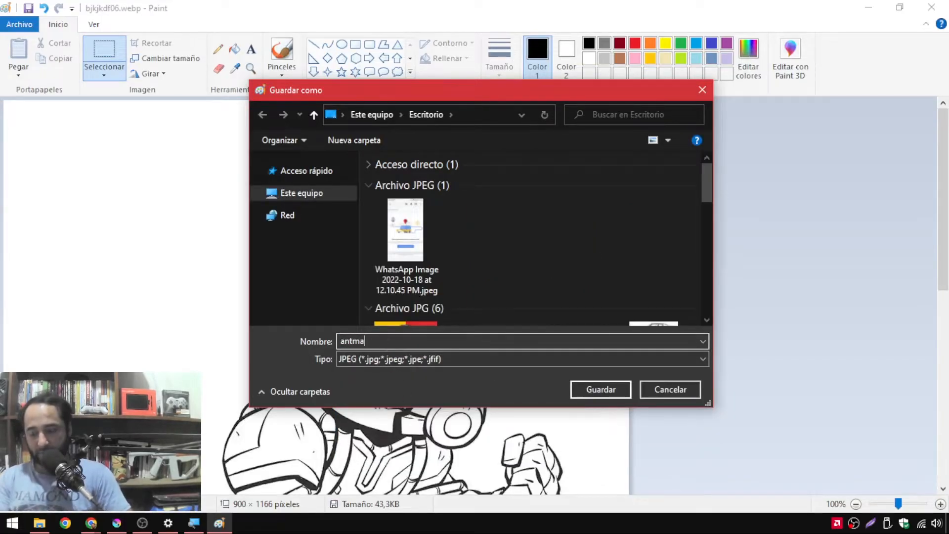
key("Return")
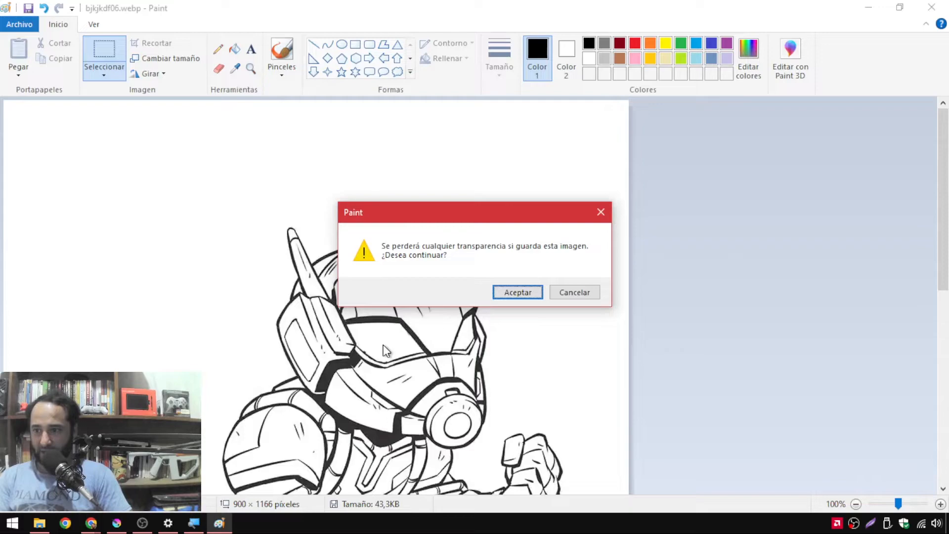
left_click(523, 296)
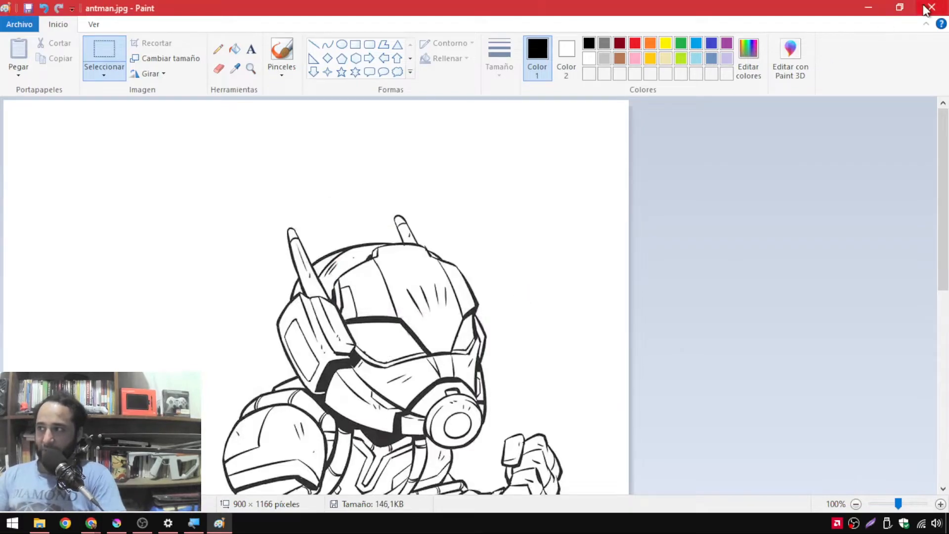
Close Paint and spread the bjkjkdf06.webp and antman.jpg files apart on the desktop
left_click(932, 7)
left_click_drag(235, 128, 910, 129)
left_click_drag(33, 138, 236, 335)
left_click_drag(906, 129, 773, 129)
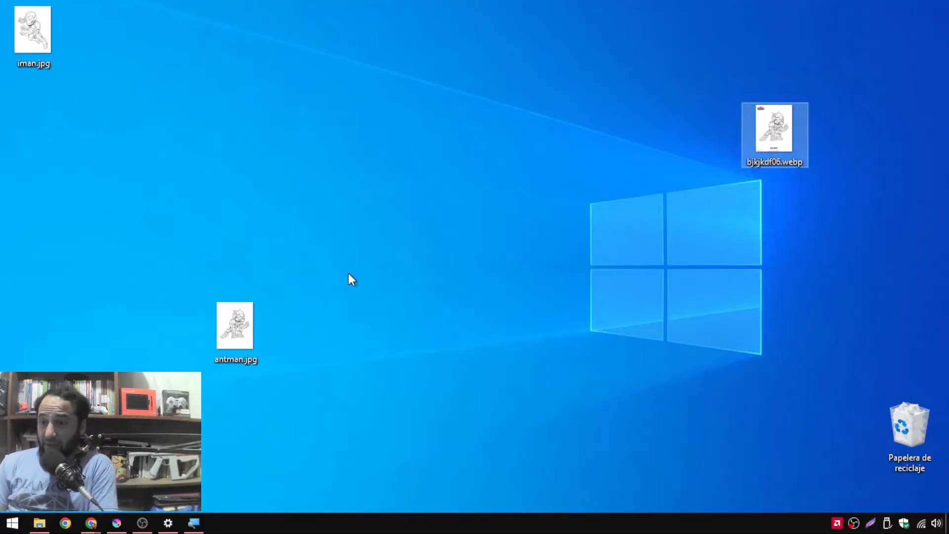
Bring antman.jpg from the desktop into the open Krita document as a new layer
left_click_drag(225, 341, 133, 496)
left_click_drag(118, 531, 411, 224)
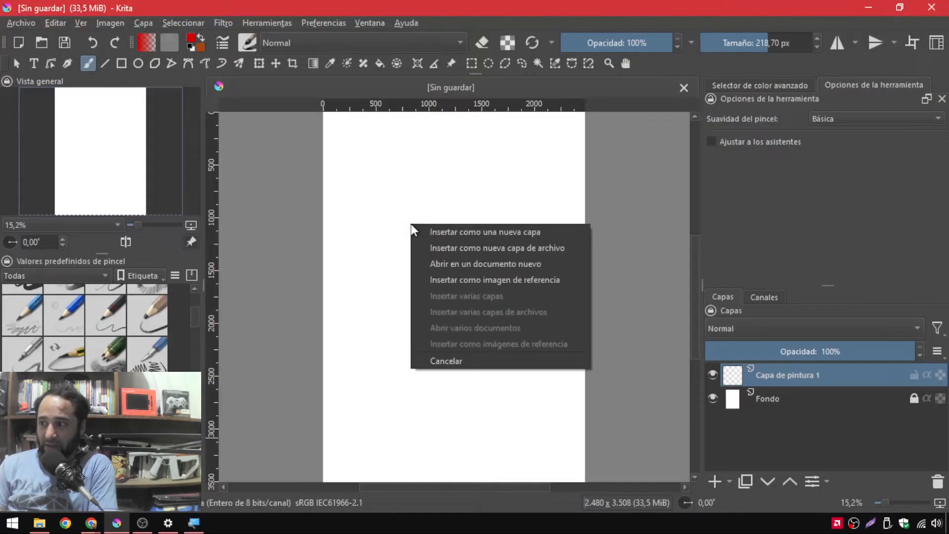
left_click(527, 235)
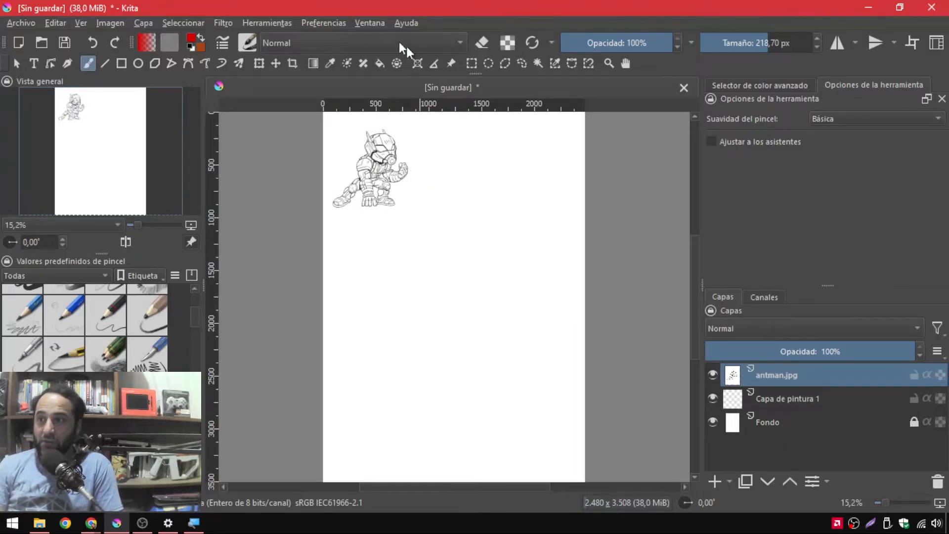
Scale the antman.jpg layer up to the page width, centre it on the page and apply the transformation
left_click(259, 63)
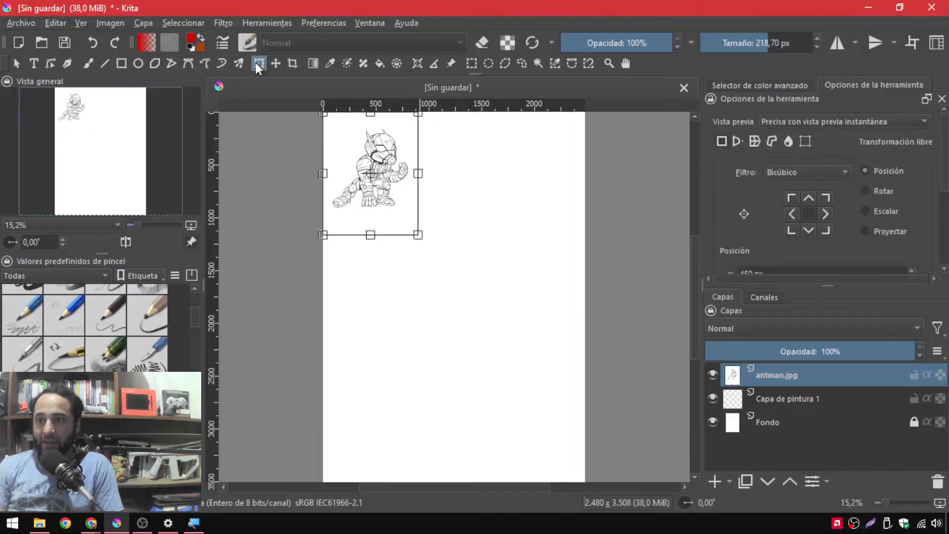
left_click_drag(420, 237, 590, 467)
left_click_drag(537, 315, 533, 320)
key("Return")
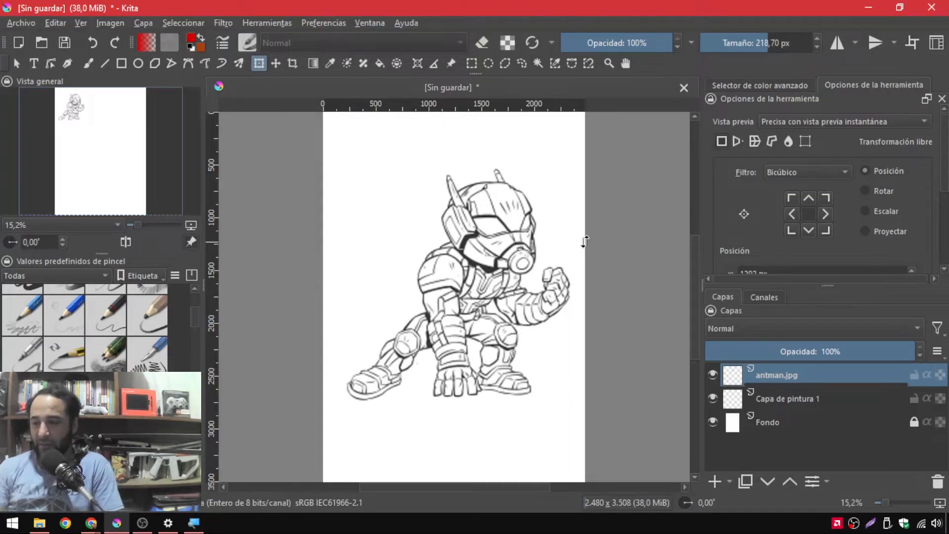
Examine the enlarged line art up close around the helmet, visor and shoulder for blurry edges and grey blacks
scroll(502, 267, "up", 5)
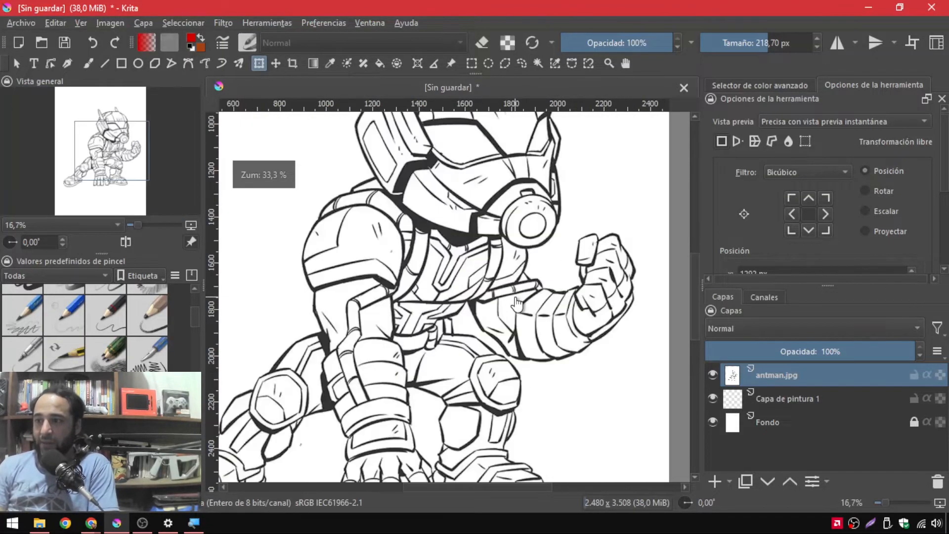
scroll(384, 253, "up", 2)
scroll(381, 253, "down", 1)
scroll(381, 253, "up", 1)
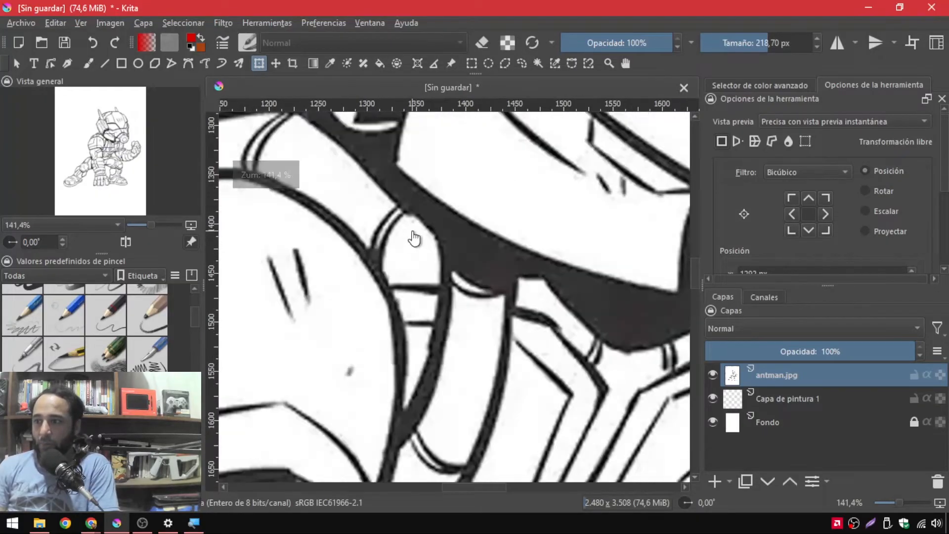
scroll(412, 235, "down", 1)
mouse_move(536, 193)
left_mouse_down()
mouse_move(444, 353)
mouse_move(477, 323)
left_mouse_up()
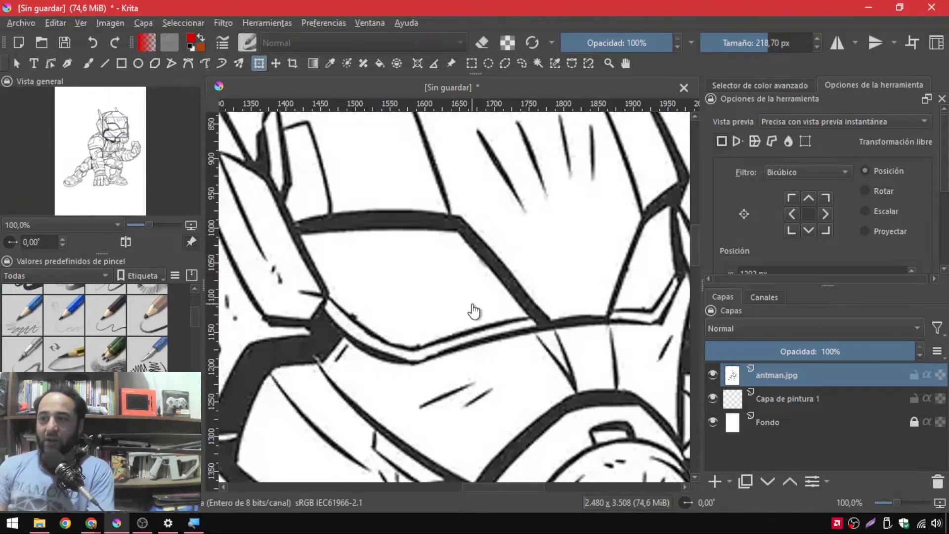
scroll(473, 311, "down", 3)
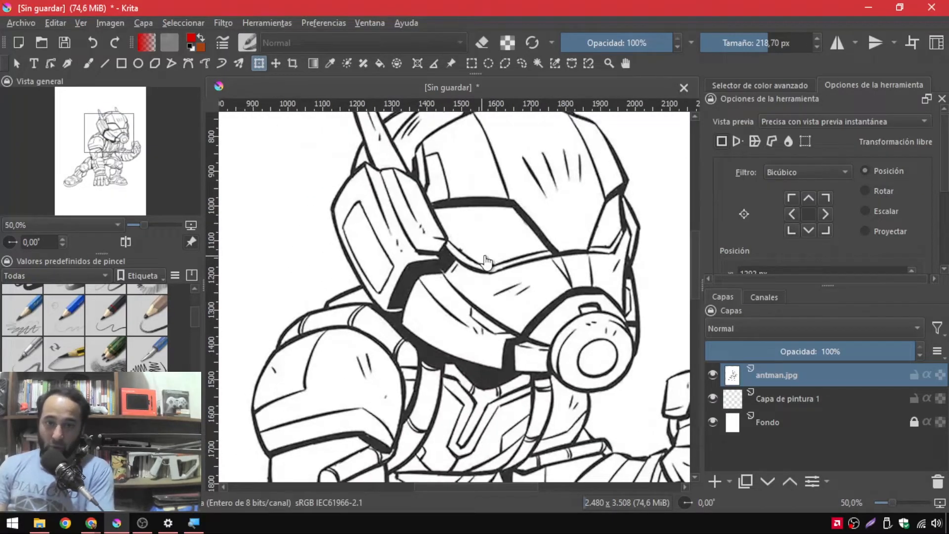
scroll(447, 289, "up", 4)
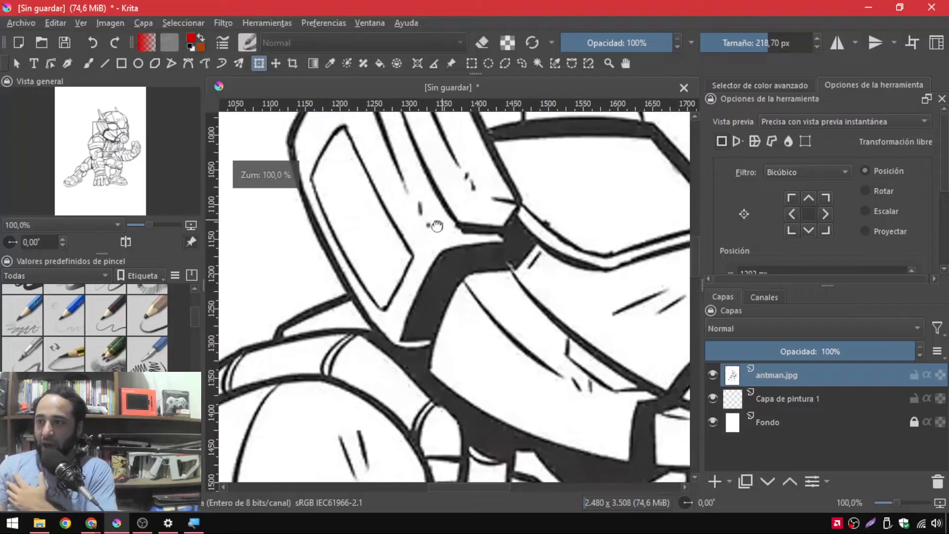
left_click_drag(491, 211, 437, 305)
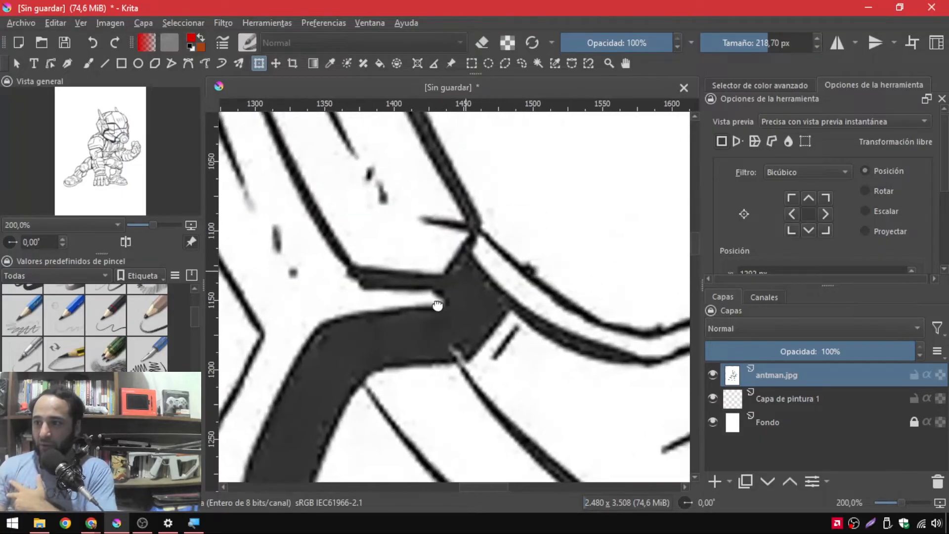
left_click_drag(403, 407, 544, 255)
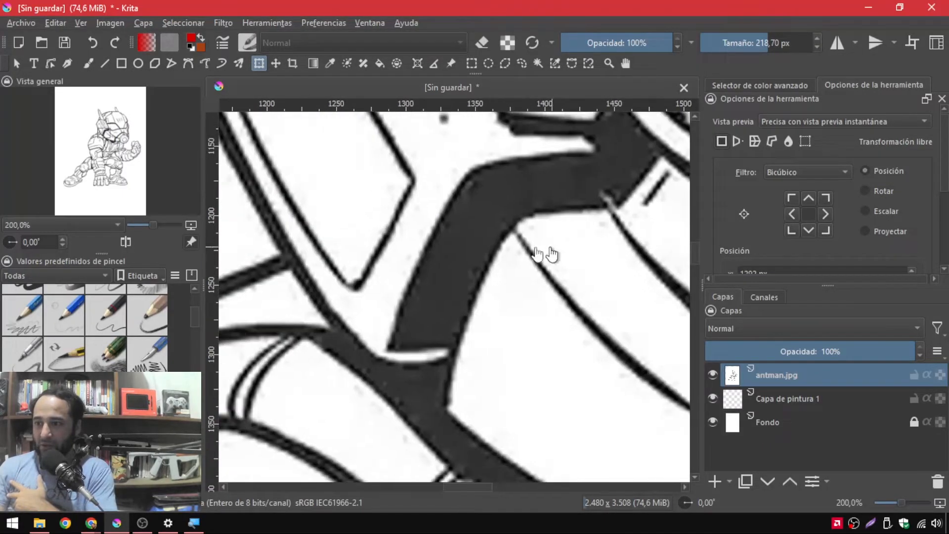
scroll(499, 332, "down", 3)
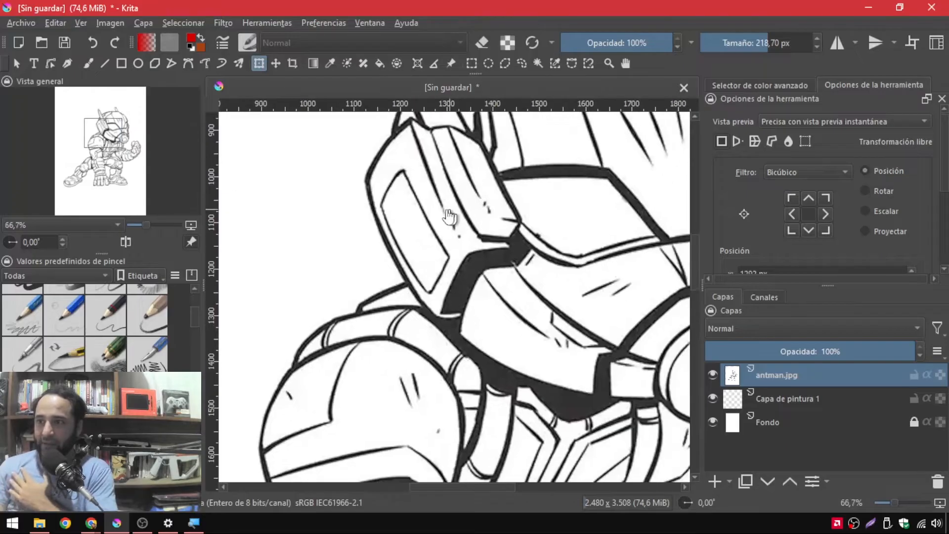
Open the Levels filter for the antman.jpg layer and move its dialog clear of the drawing
left_click(222, 23)
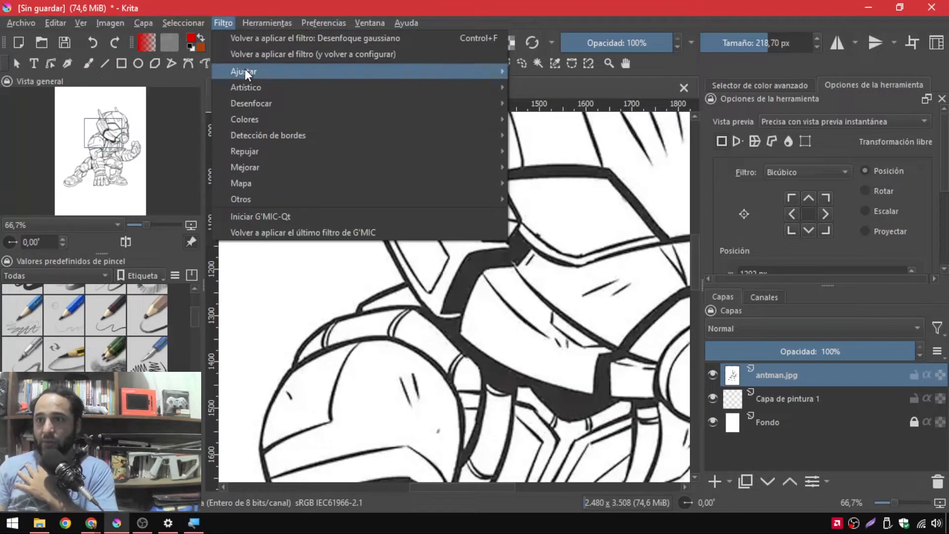
mouse_move(253, 73)
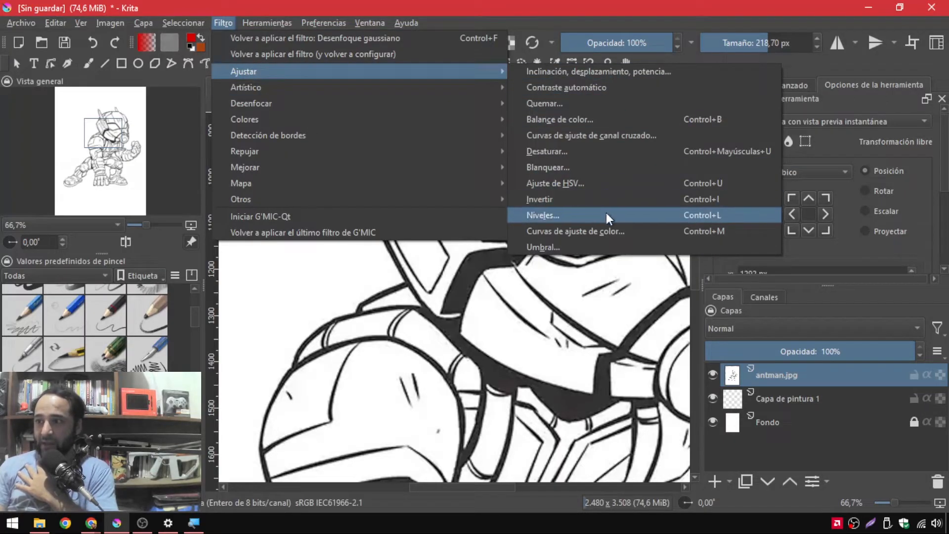
left_click(637, 218)
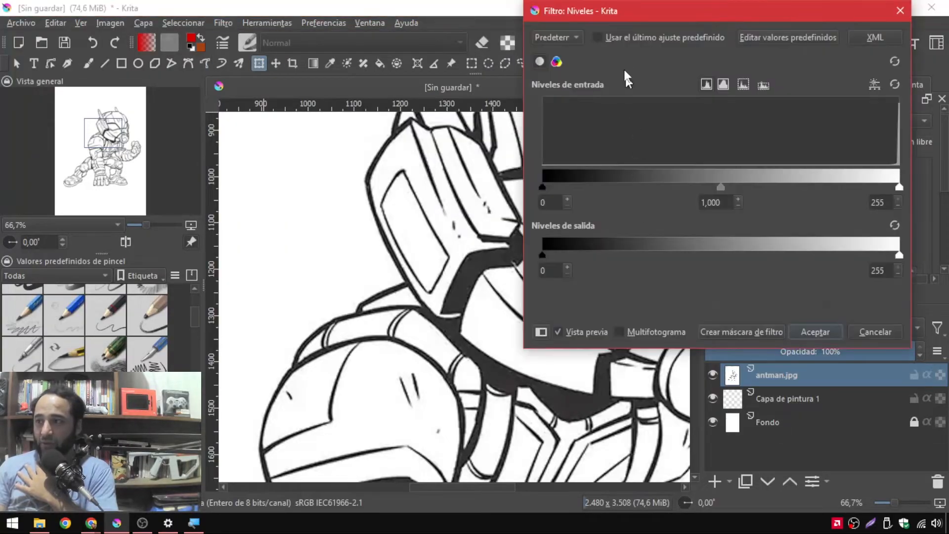
left_click_drag(631, 7, 86, 63)
left_click_drag(241, 60, 294, 42)
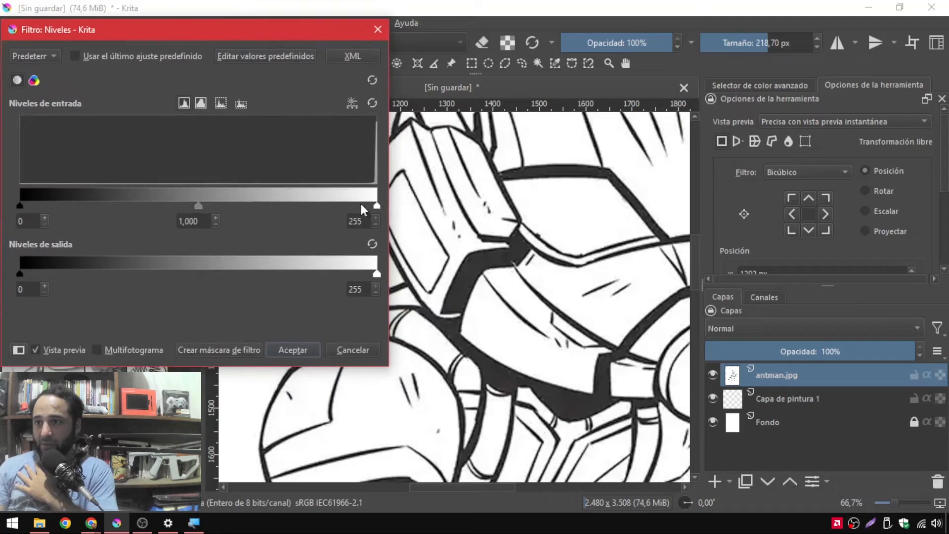
Set the input levels to black point 75, gamma 0,223 and white point 160 to harden the line art
left_click_drag(376, 205, 331, 206)
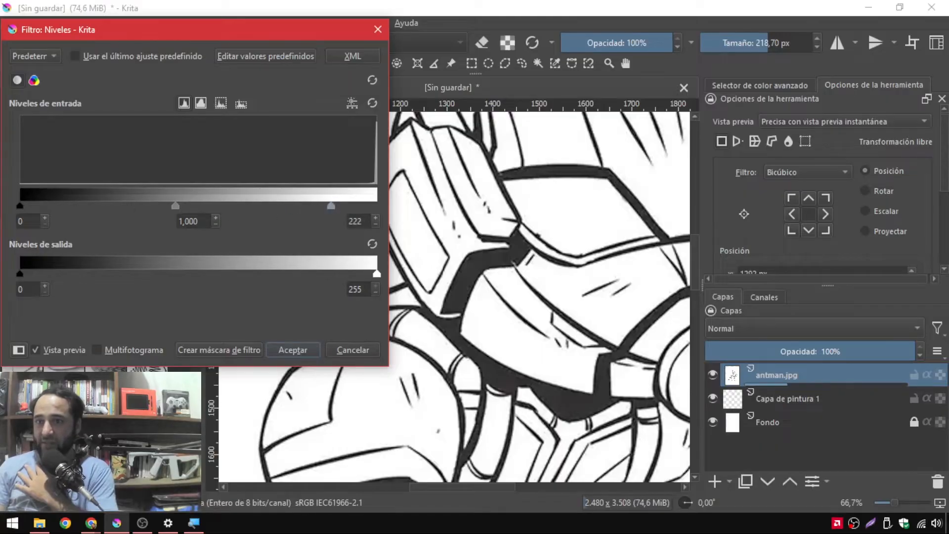
left_click_drag(20, 205, 90, 198)
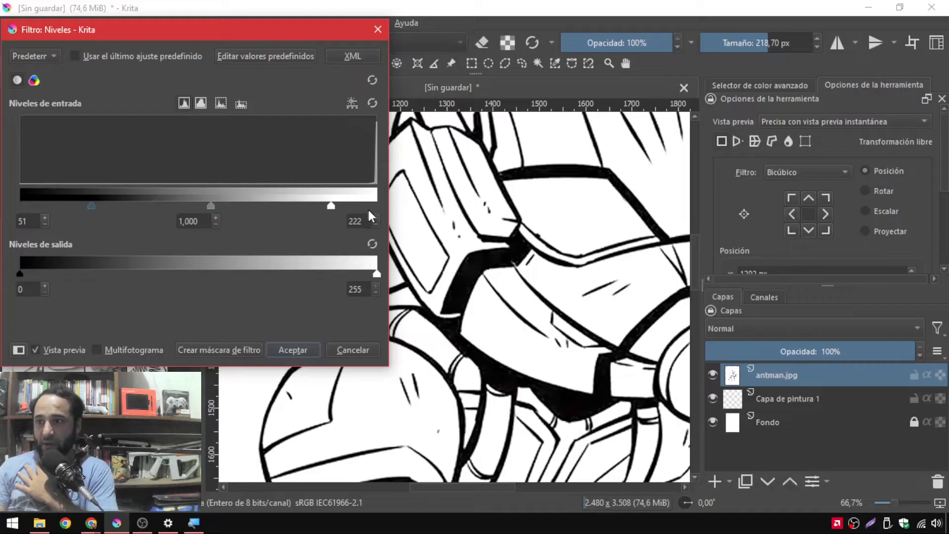
left_click_drag(333, 206, 244, 203)
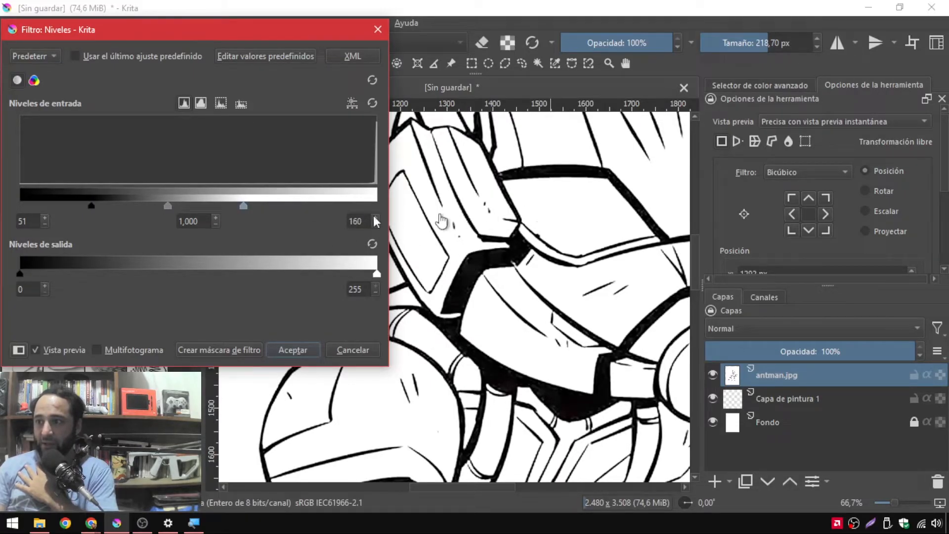
left_click_drag(90, 203, 227, 207)
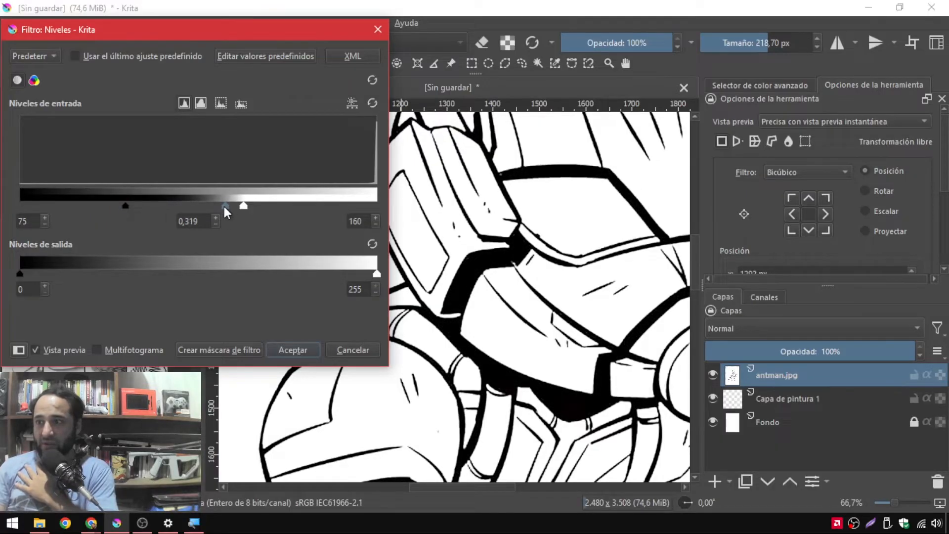
left_click_drag(224, 207, 206, 206)
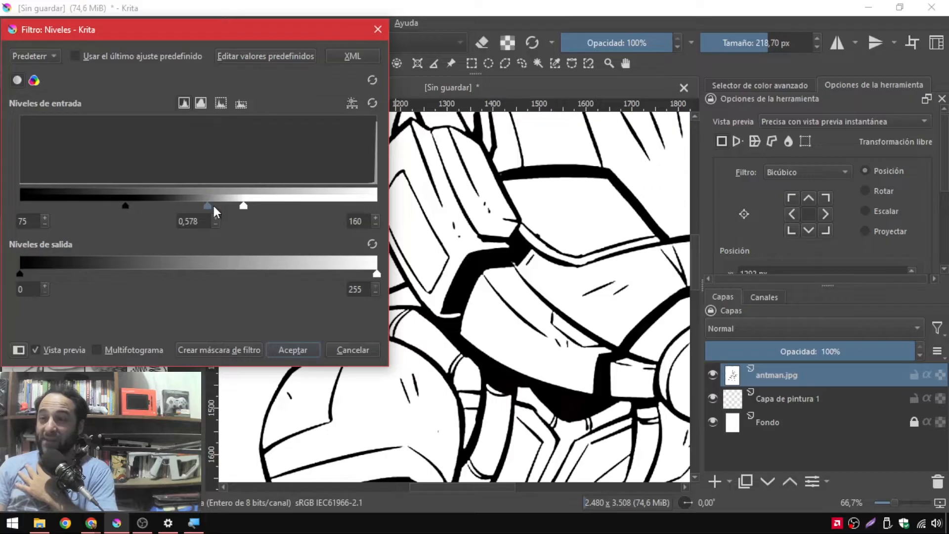
mouse_move(206, 208)
left_mouse_down()
mouse_move(150, 204)
mouse_move(198, 203)
left_mouse_up()
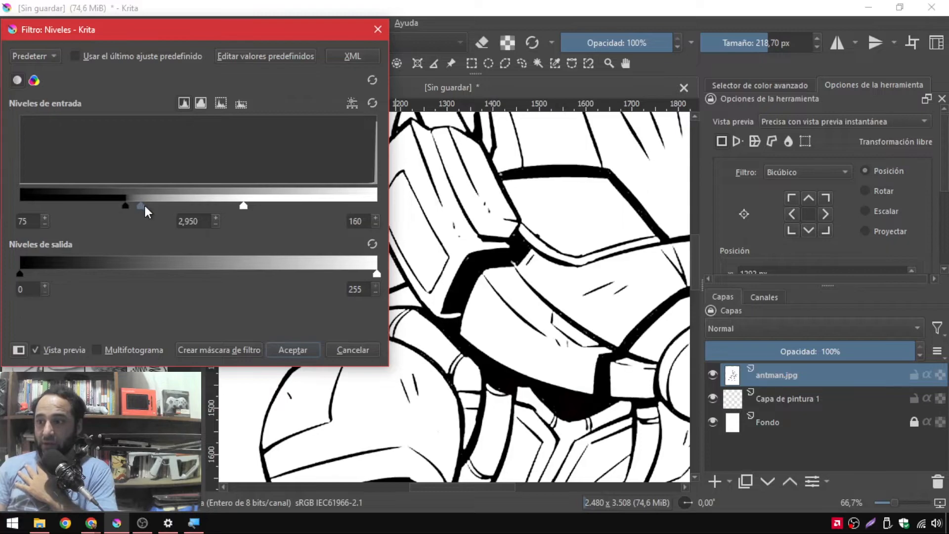
left_click_drag(142, 206, 233, 203)
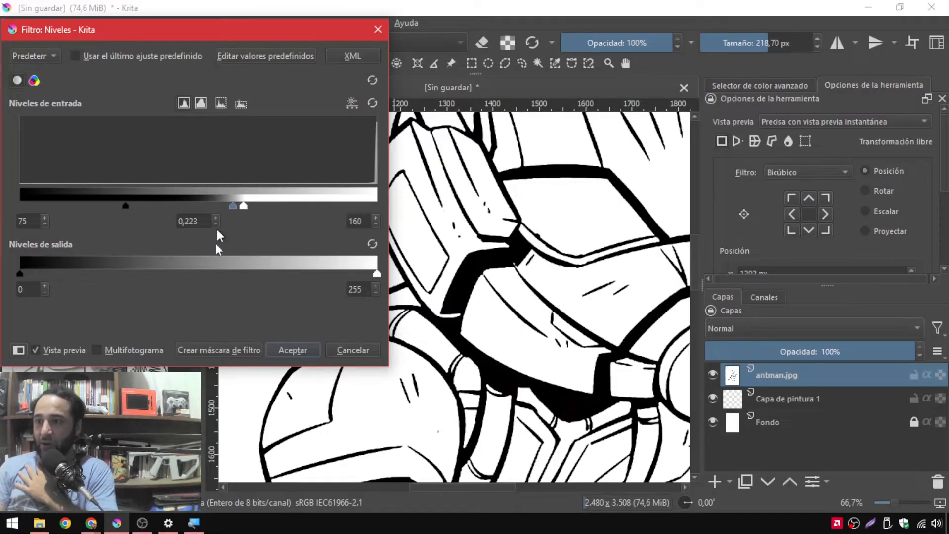
Compare the line art up close with the Levels preview disabled and enabled again
left_click(34, 350)
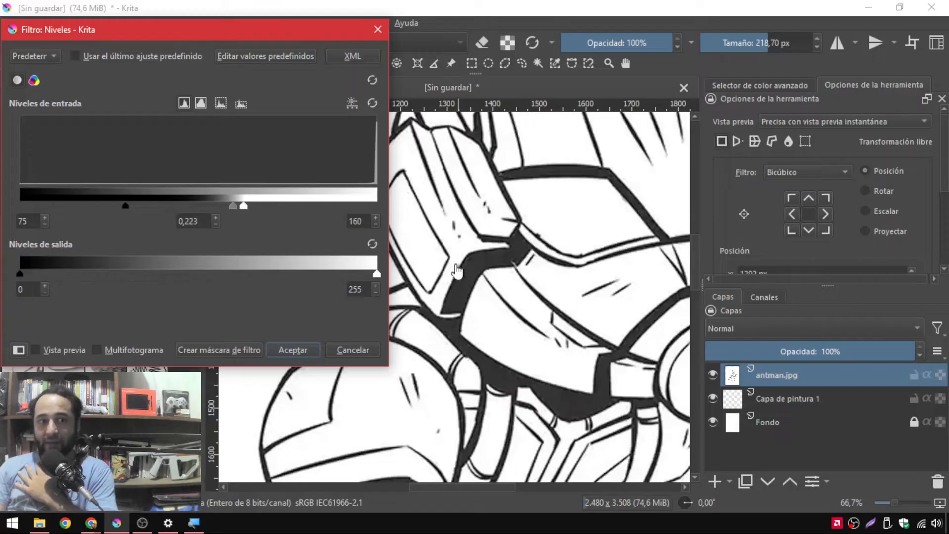
scroll(533, 249, "up", 3)
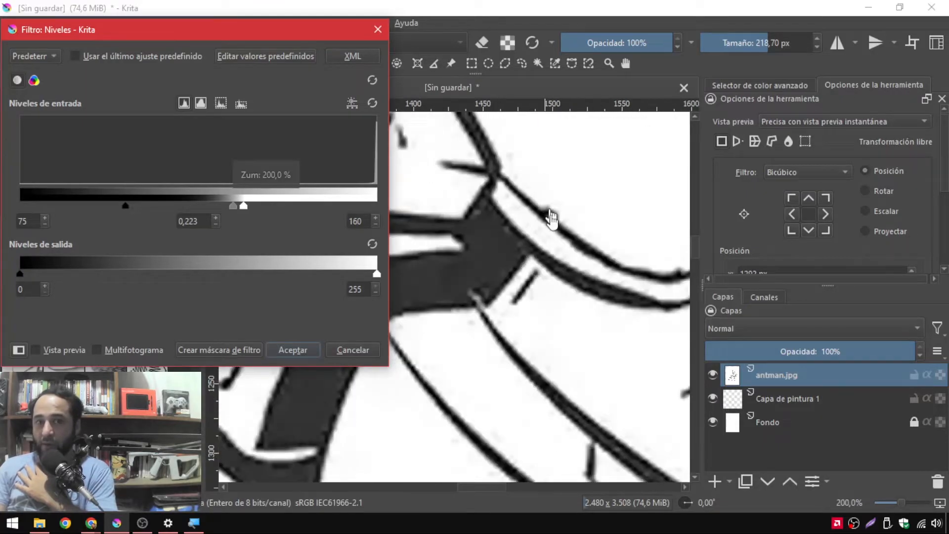
left_click(35, 349)
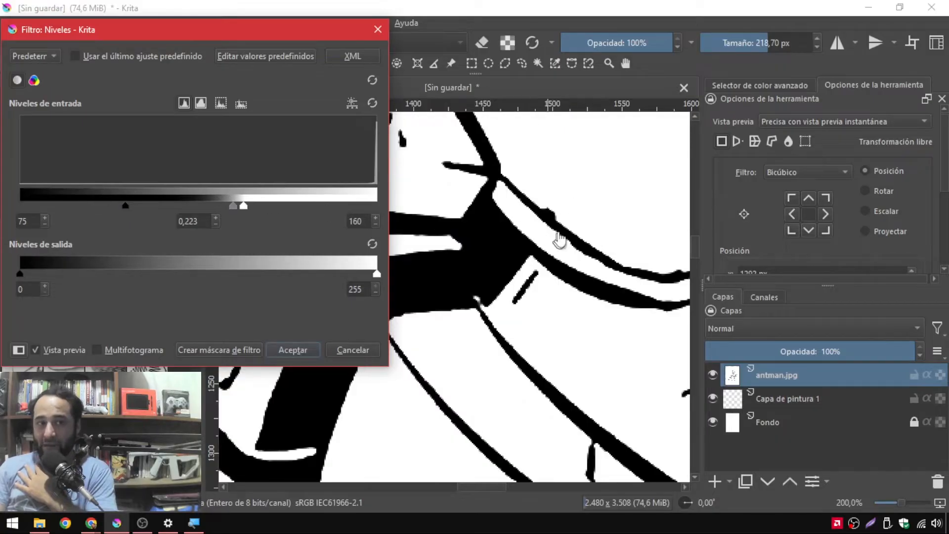
Apply the Levels adjustment to the antman.jpg layer and give the layer list more room
left_click(303, 350)
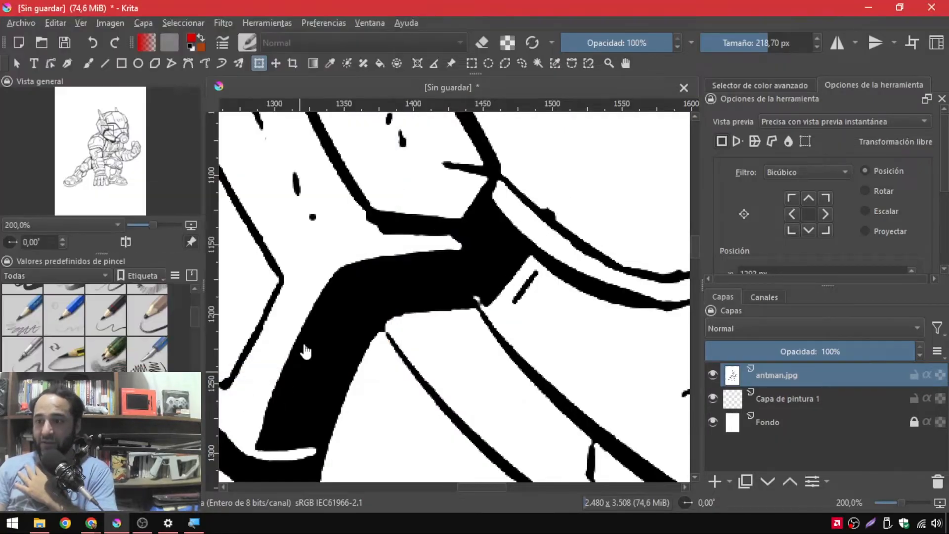
scroll(482, 312, "down", 5)
scroll(536, 332, "down", 1)
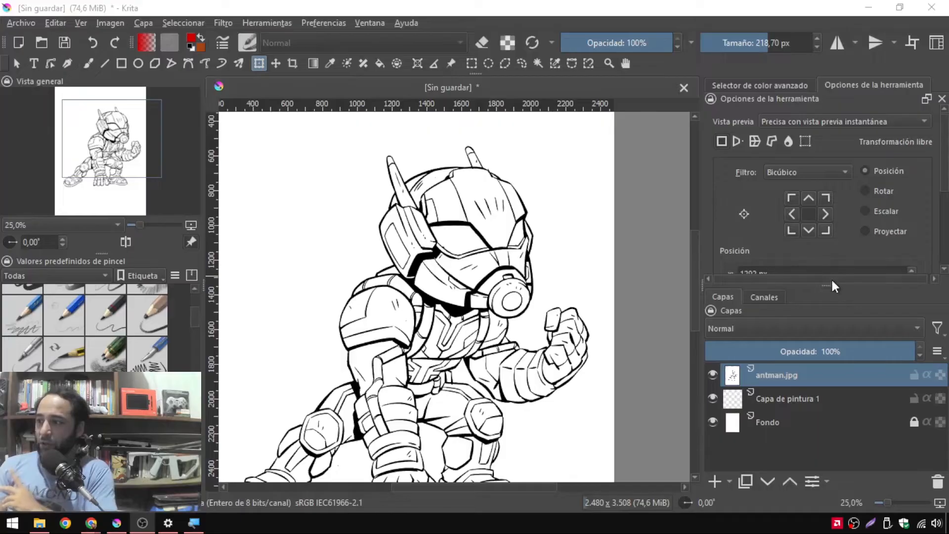
left_click_drag(829, 285, 840, 222)
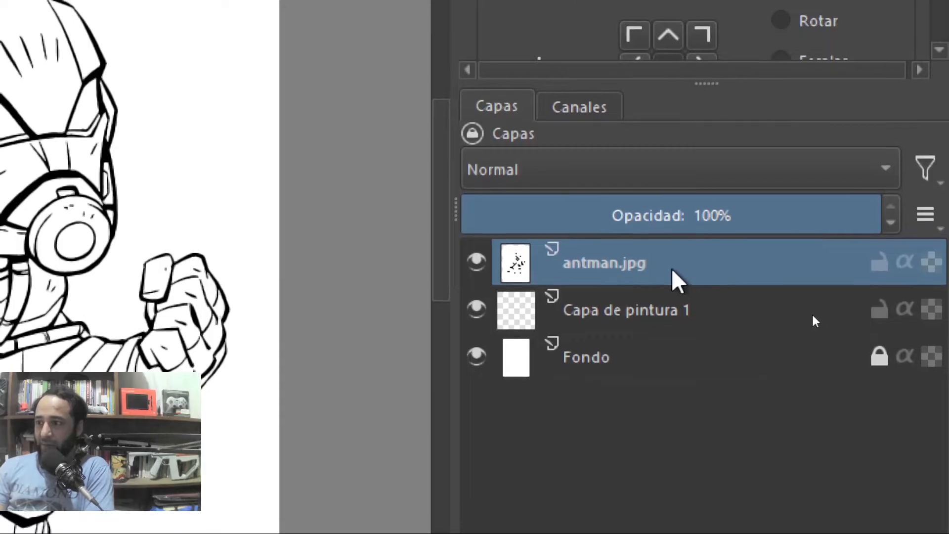
Hide and show the antman.jpg layer several times to check which content it holds
left_click(670, 303)
left_click(667, 272)
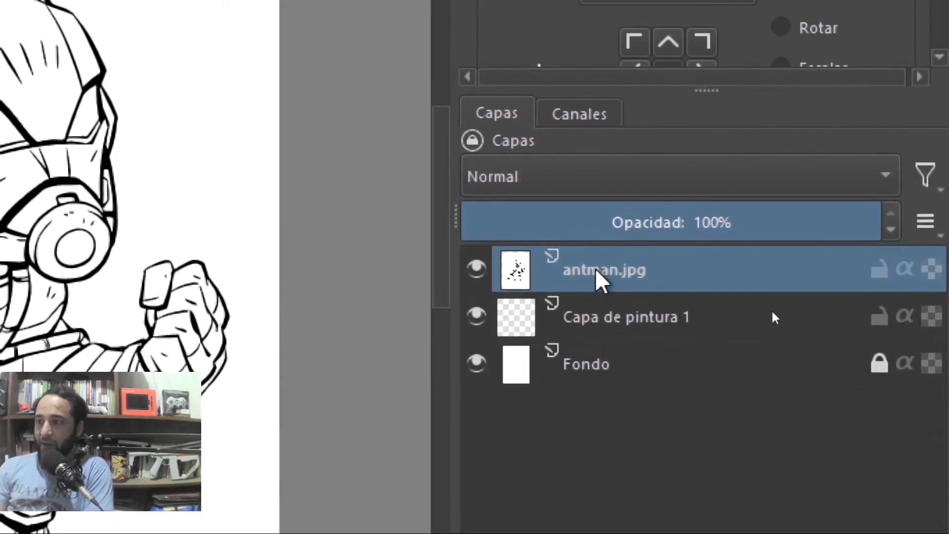
mouse_move(566, 268)
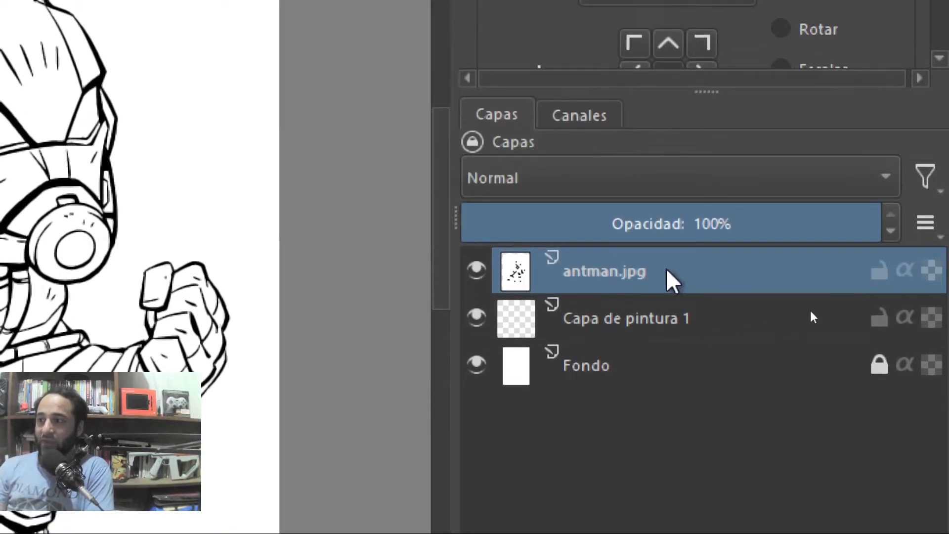
left_click(476, 271)
left_click(475, 270)
left_click(475, 269)
left_click(475, 269)
left_click(475, 269)
left_click(476, 269)
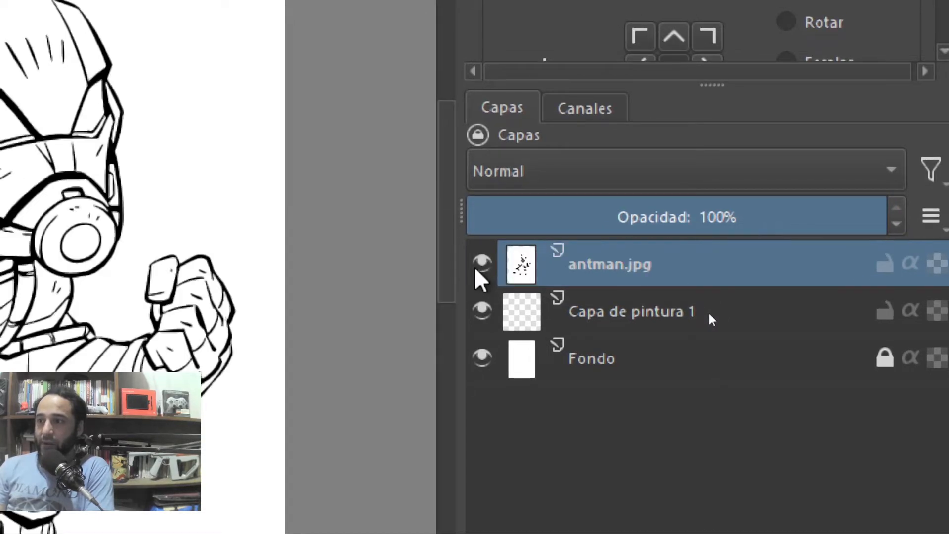
Check the antman.jpg layer with Capa de pintura 1 and Fondo hidden, and make both layers visible again
left_click(637, 310)
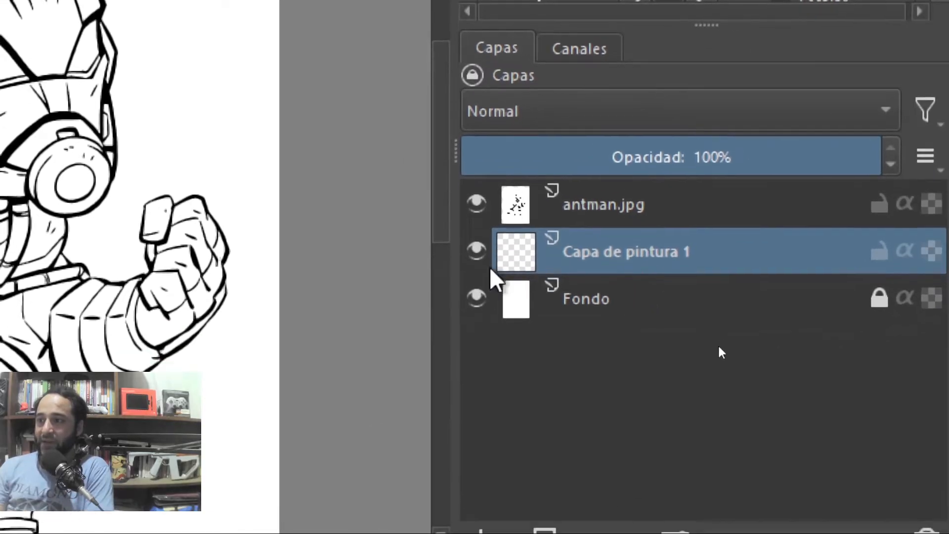
left_click(476, 297)
left_click(476, 251)
left_click(502, 207)
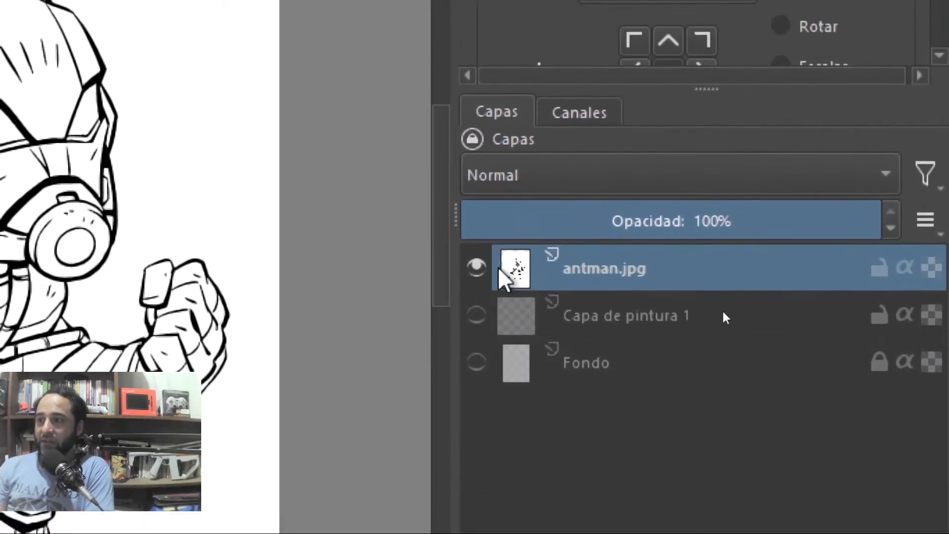
left_click(477, 268)
left_click(477, 267)
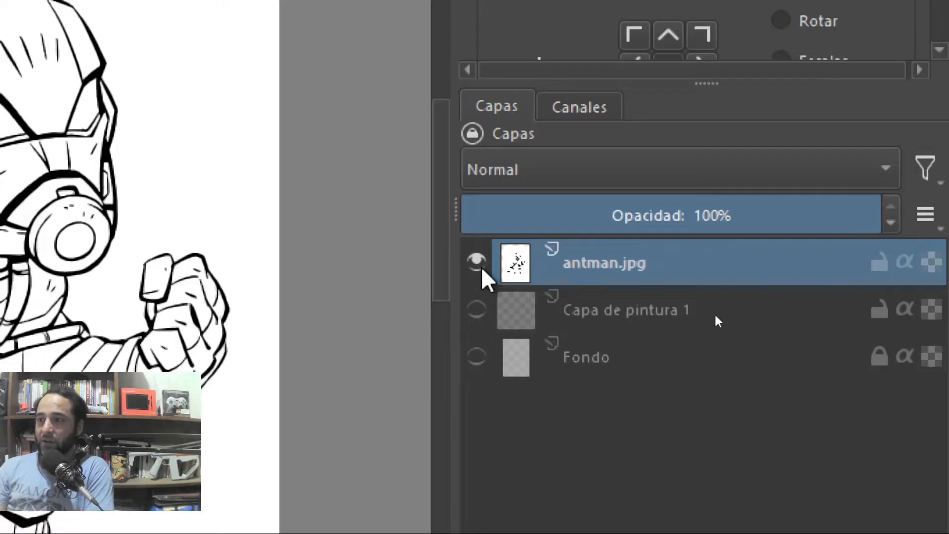
left_click(476, 309)
left_click(476, 356)
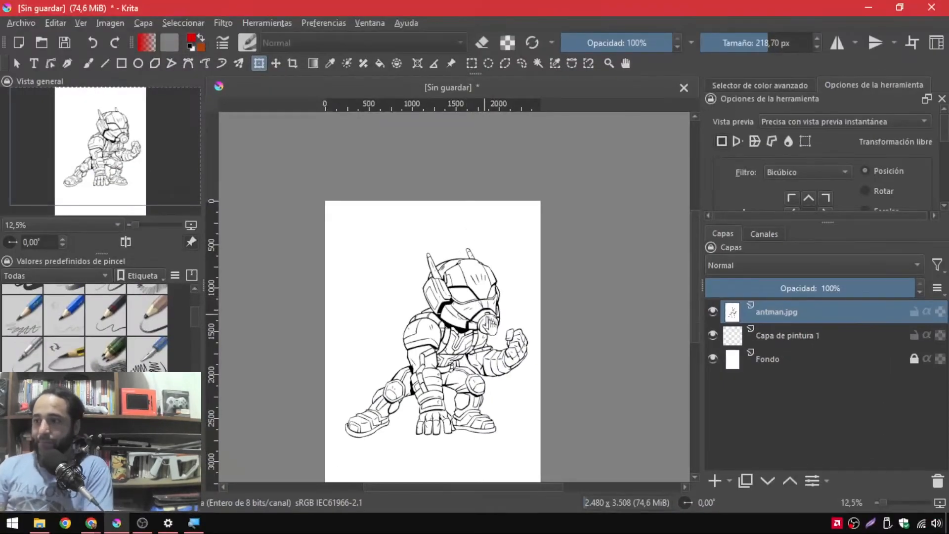
Set the blending mode of the antman.jpg layer to Multiplicar
scroll(521, 216, "up", 2)
left_click_drag(506, 247, 634, 80)
left_click_drag(546, 257, 547, 256)
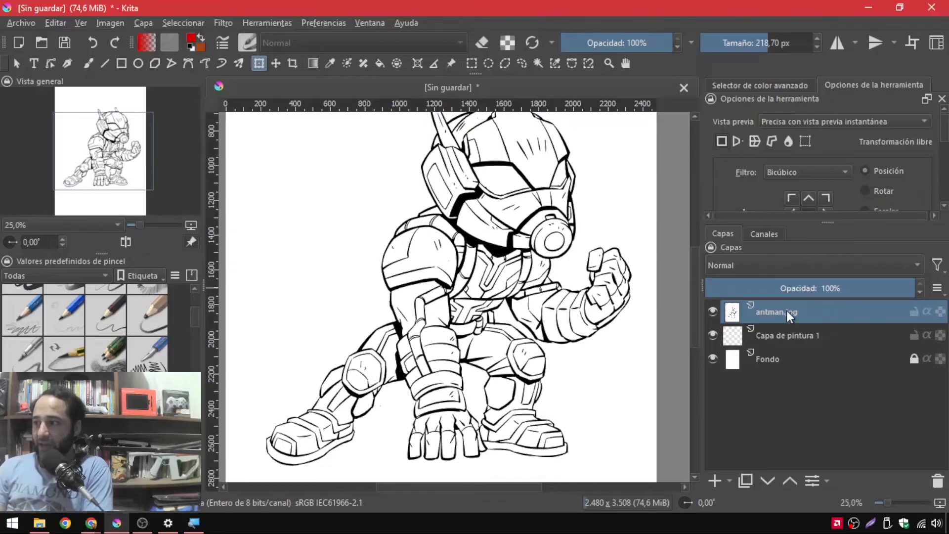
left_click(713, 311)
left_click(711, 313)
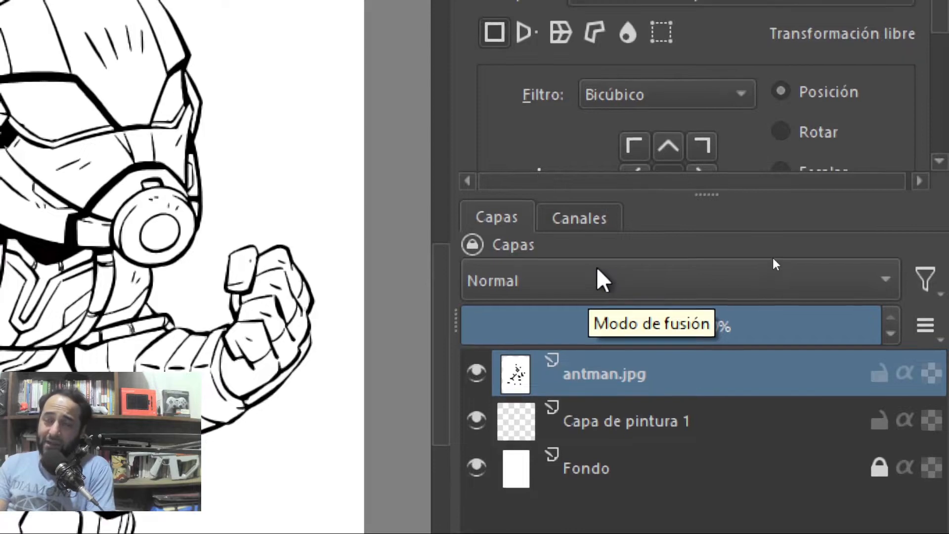
left_click(546, 276)
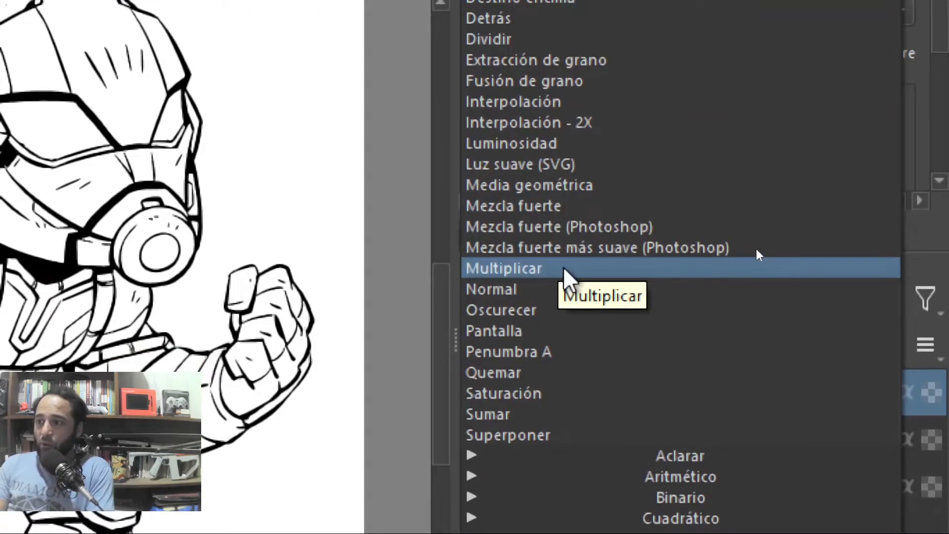
left_click(565, 271)
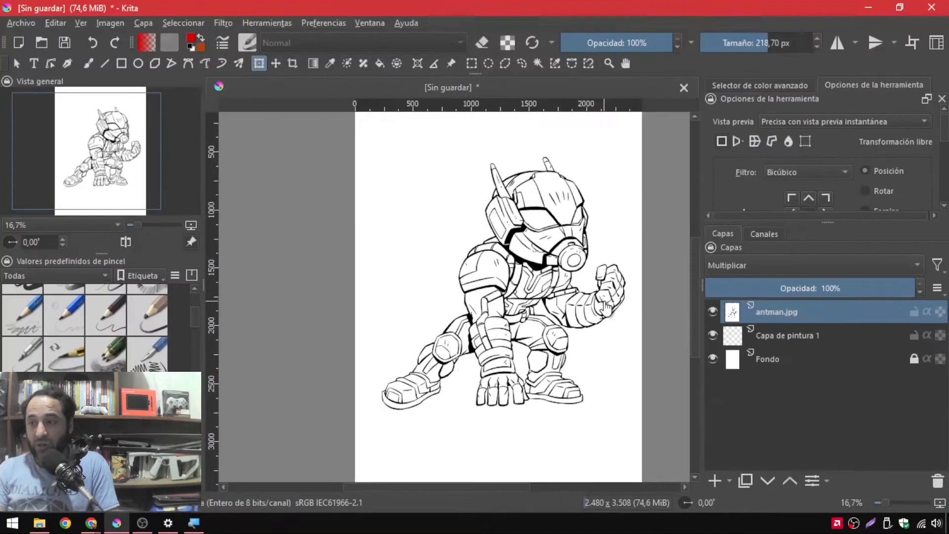
Activate the Fill tool and pick a red foreground colour in the advanced colour selector
scroll(529, 283, "up", 2)
left_click_drag(554, 267, 481, 325)
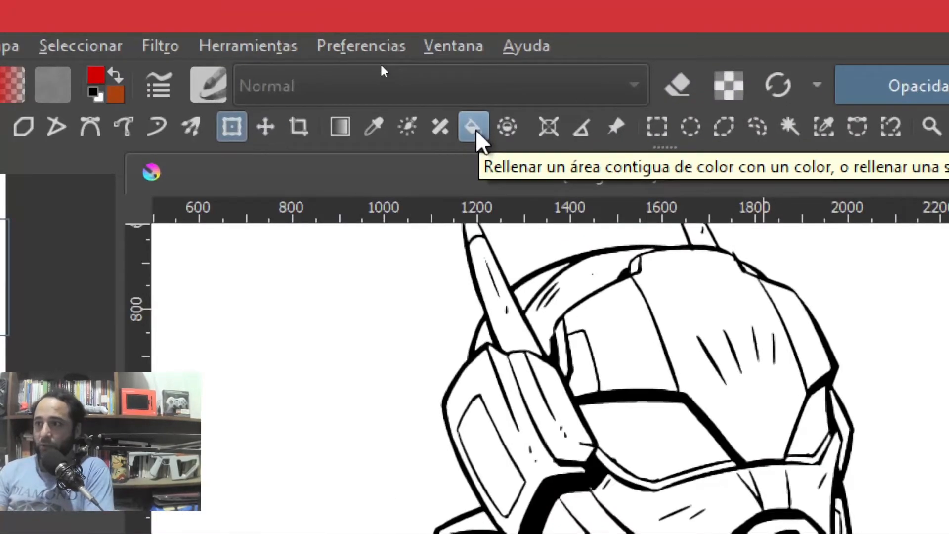
left_click(476, 130)
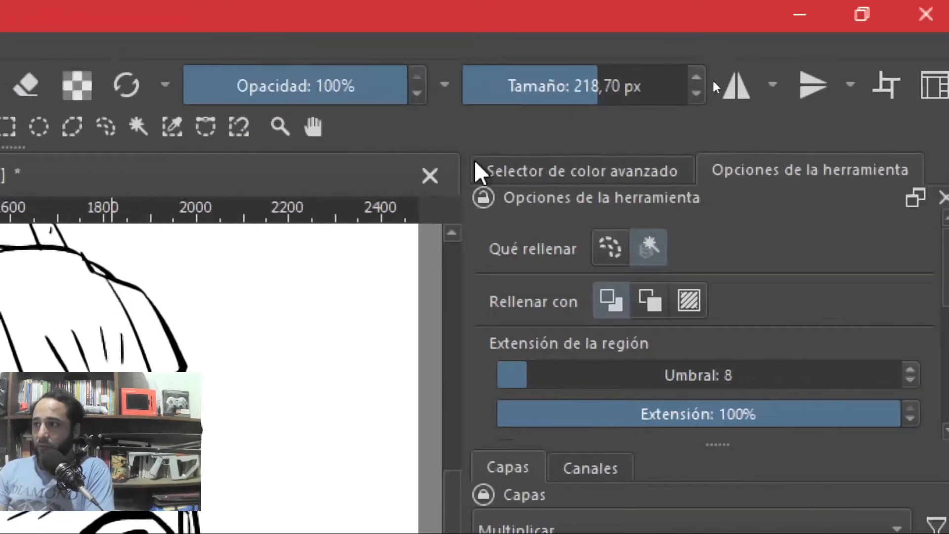
left_click(544, 170)
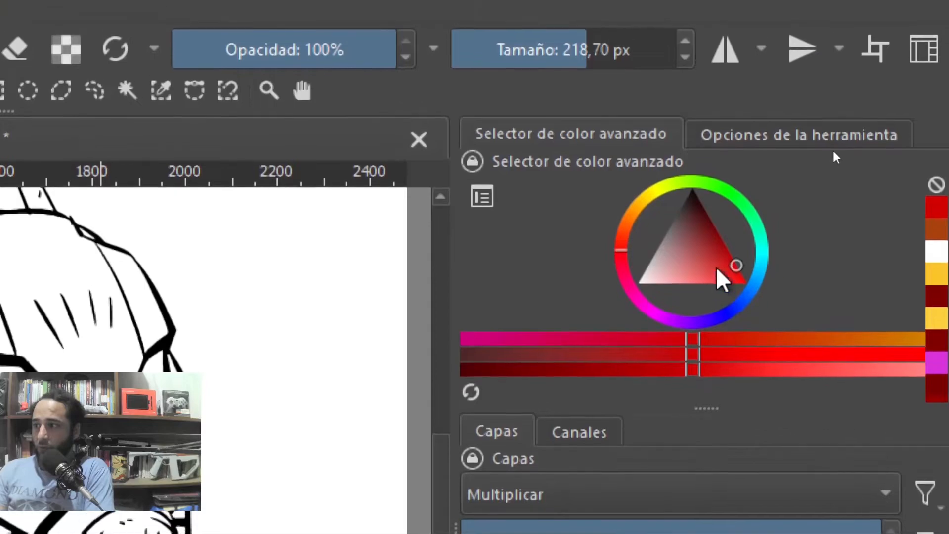
left_click_drag(717, 268, 730, 272)
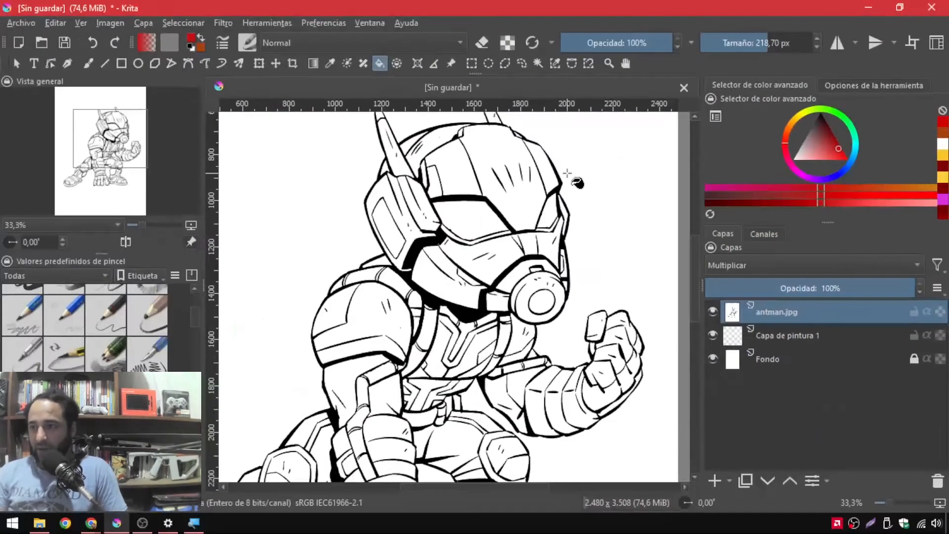
Delete Capa de pintura 1 and add a new empty paint layer between Fondo and antman.jpg
left_click(816, 339)
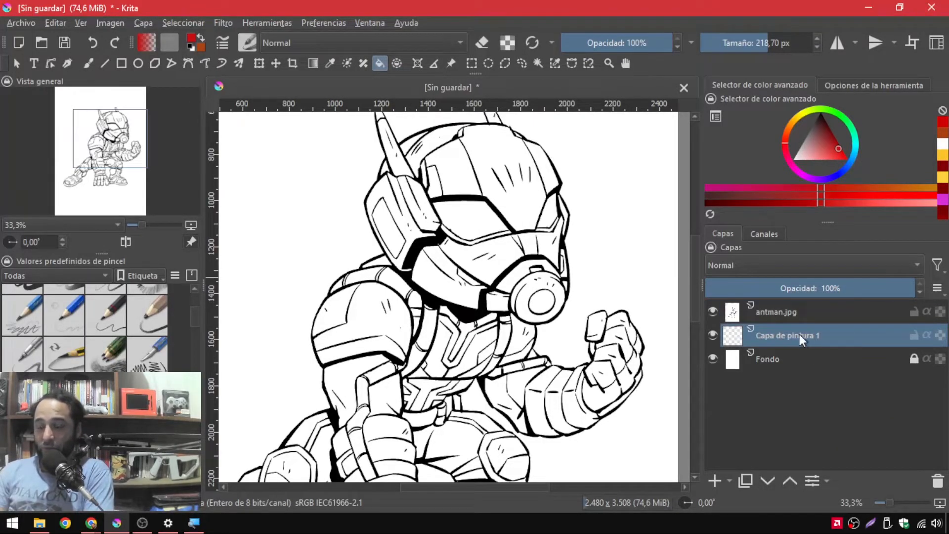
left_click(938, 480)
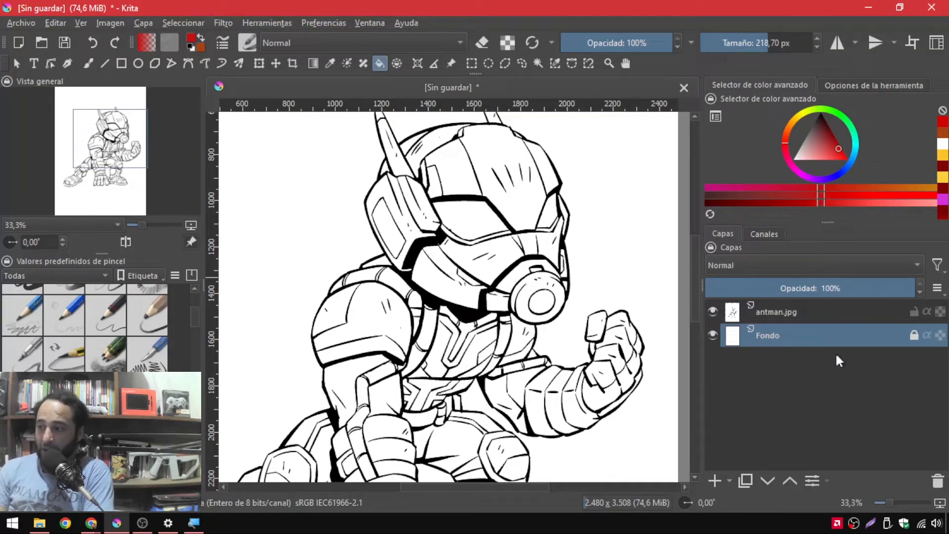
left_click(725, 480)
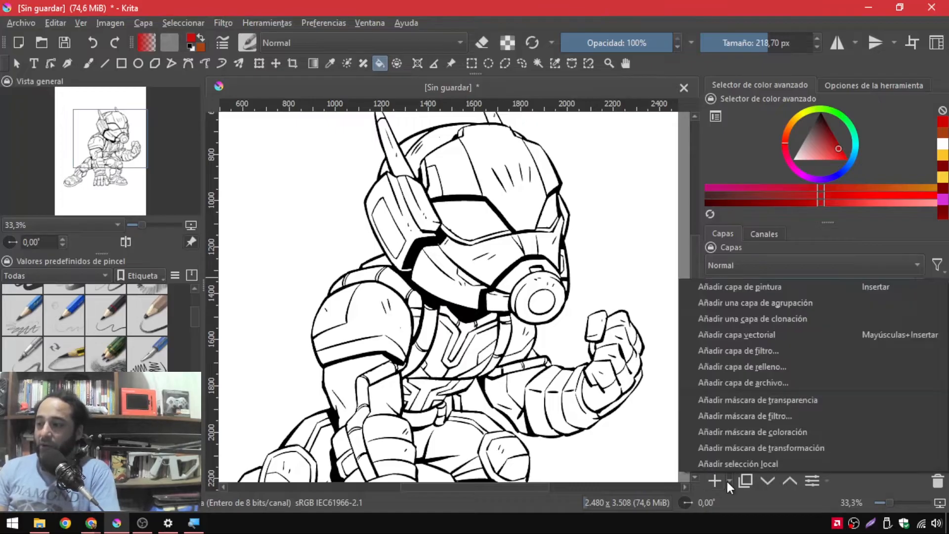
left_click(794, 291)
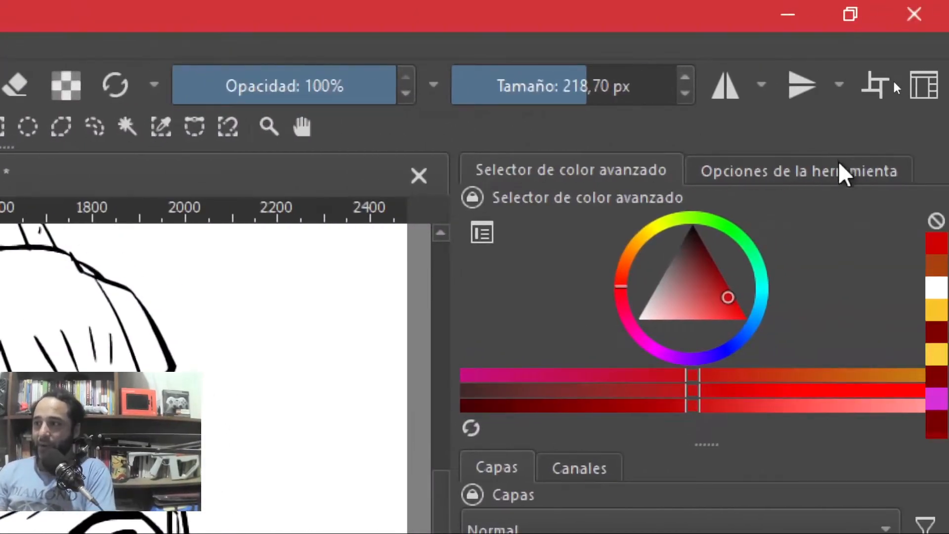
Show the Fill tool's options and check where the Opciones de la herramienta panel is enabled
left_click(877, 172)
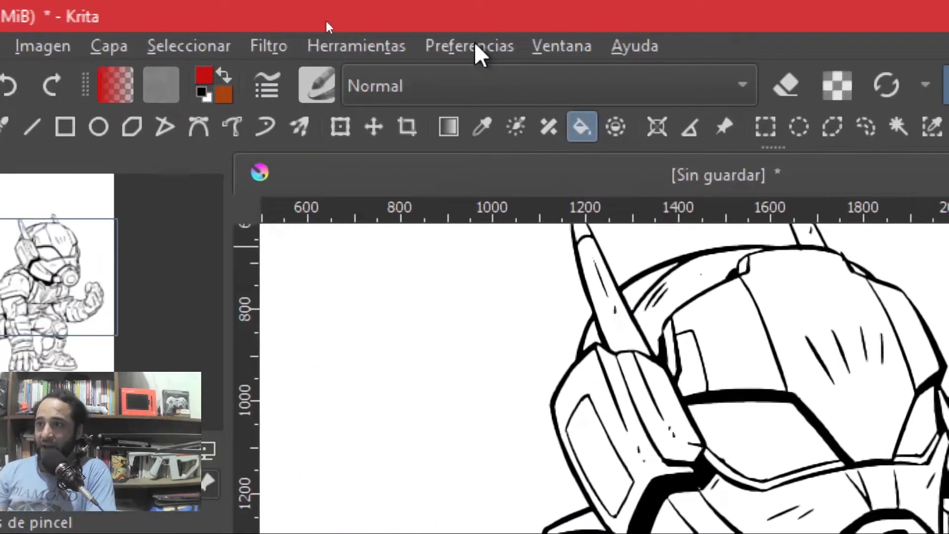
left_click(475, 46)
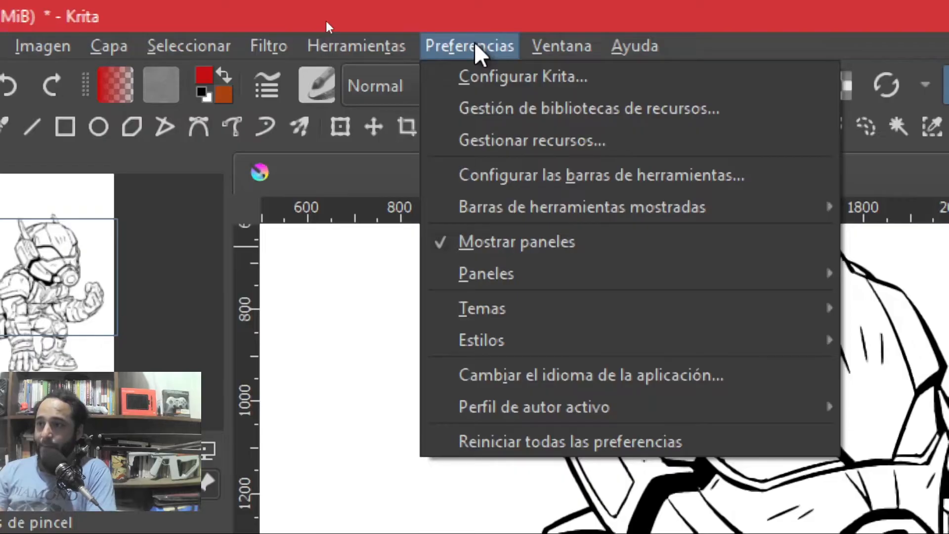
mouse_move(494, 273)
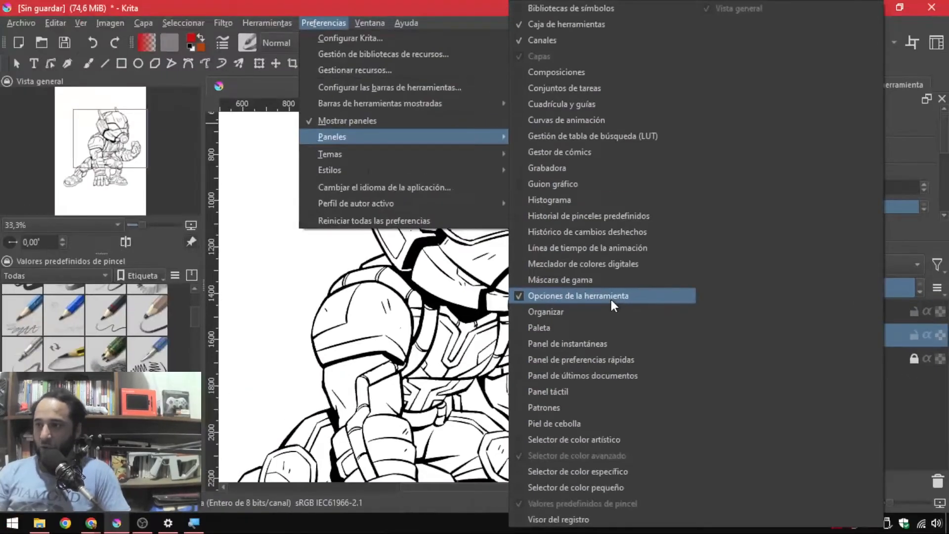
left_click(436, 6)
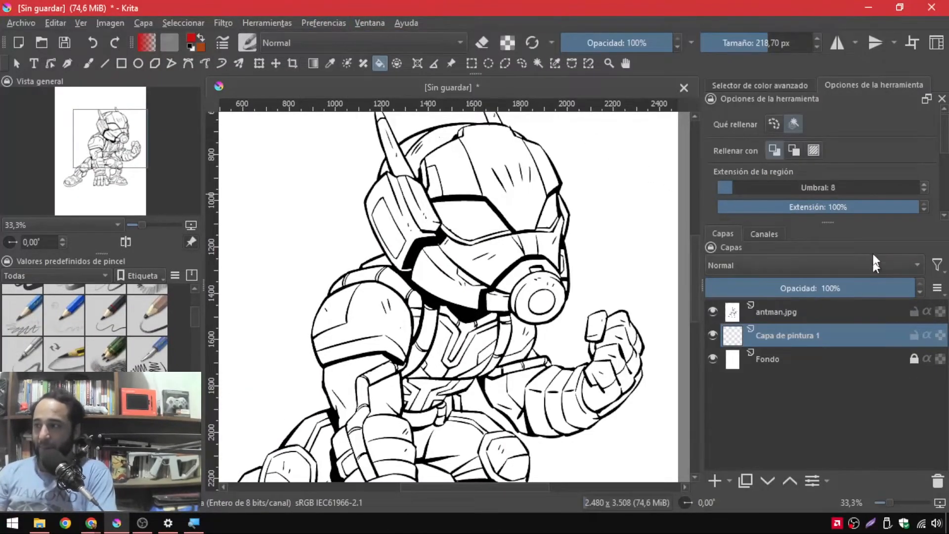
Review the Fill tool's remaining options and fill the empty Capa de pintura 1 with red
left_click_drag(829, 222, 828, 265)
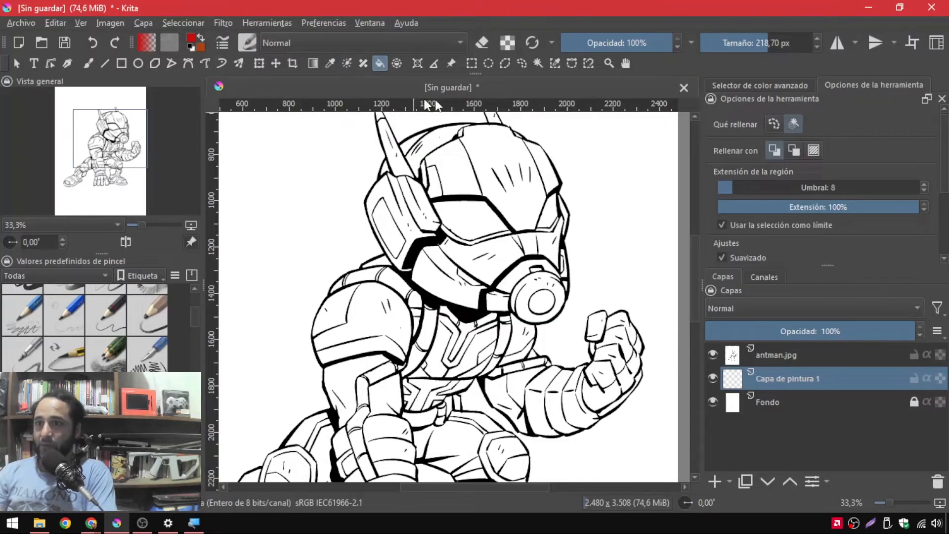
left_click(758, 85)
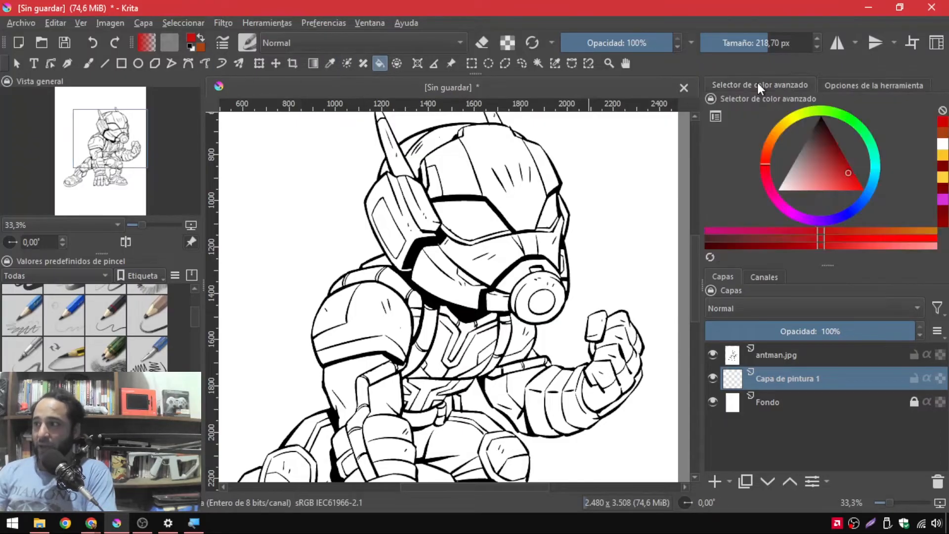
left_click(847, 88)
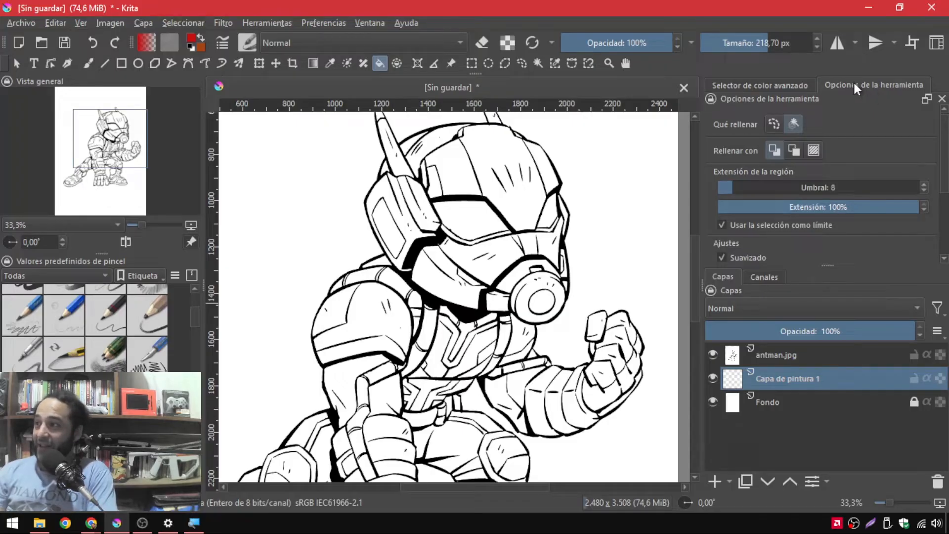
scroll(945, 163, "down", 1)
left_click_drag(945, 163, 941, 221)
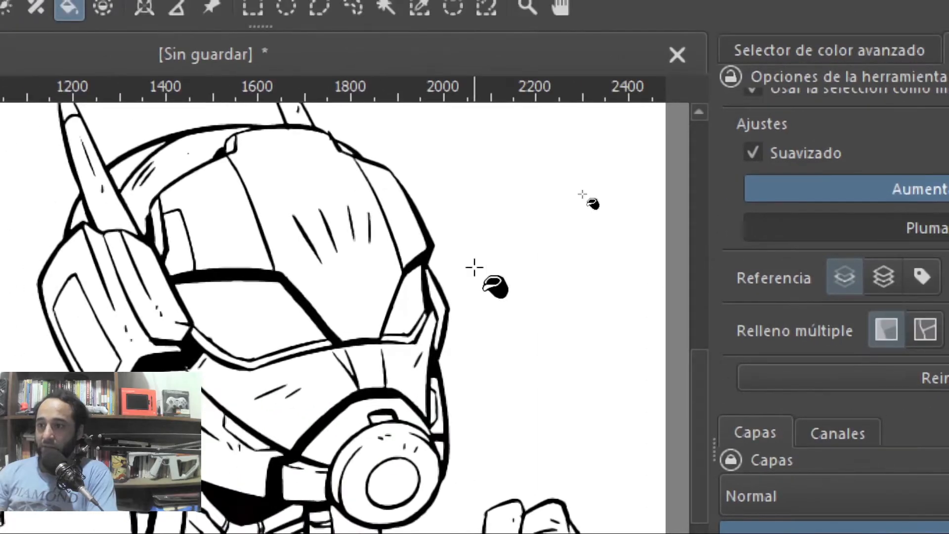
left_click(474, 267)
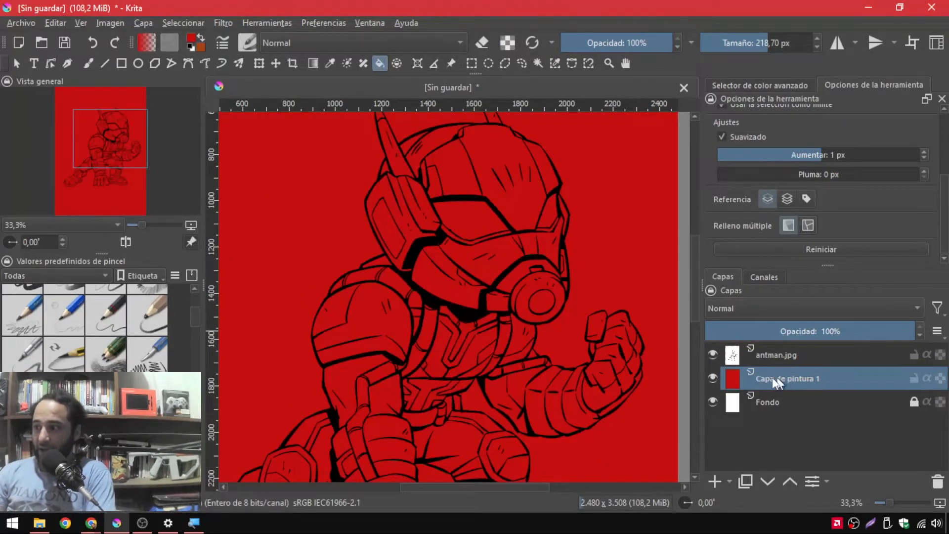
mouse_move(794, 377)
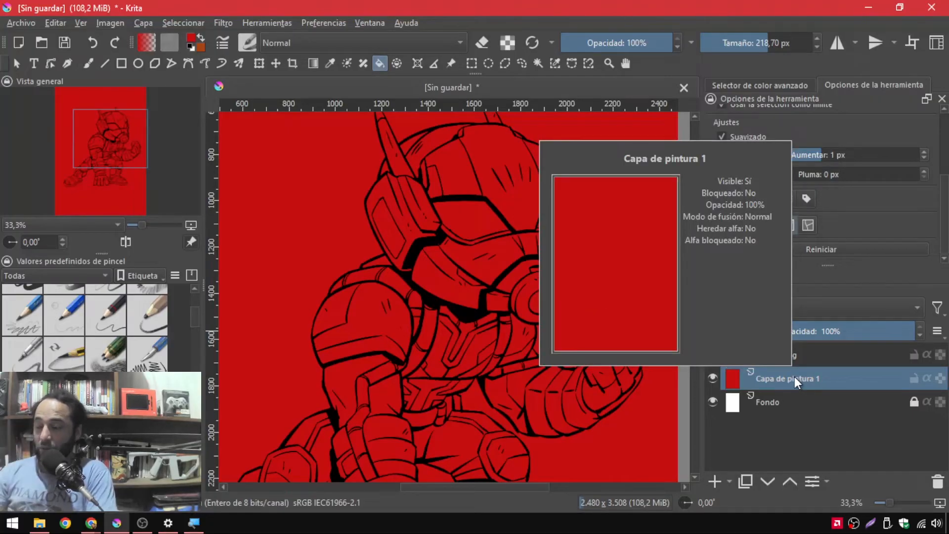
Set the blending mode of the antman.jpg layer to Normal
left_click(781, 356)
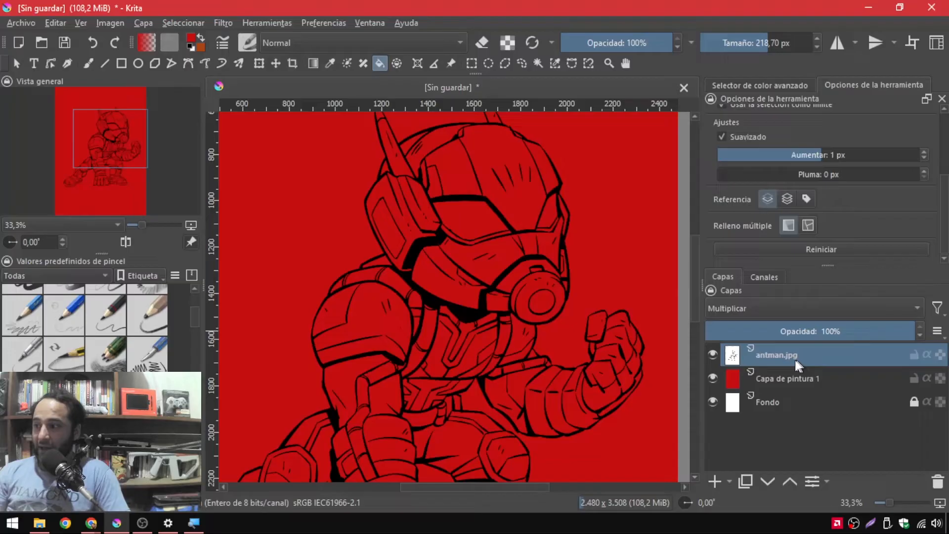
left_click(743, 309)
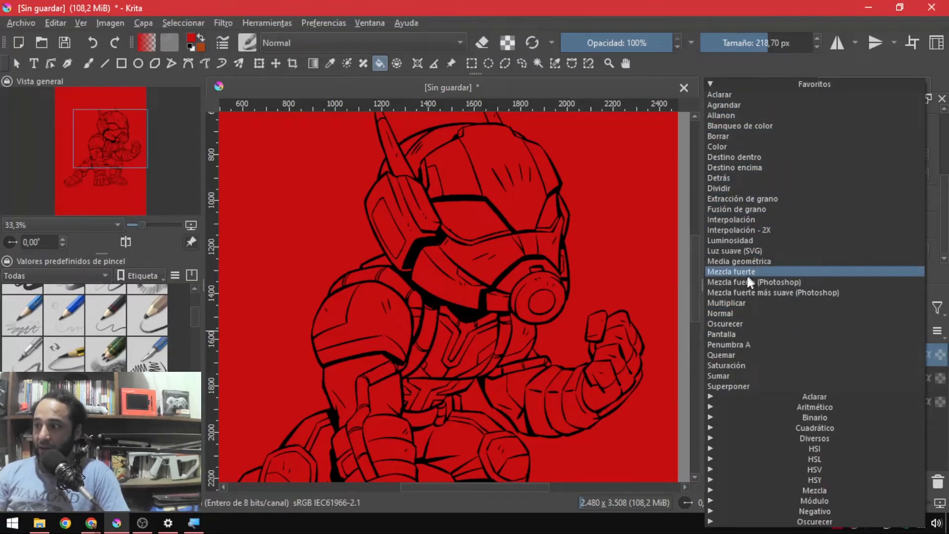
left_click(746, 310)
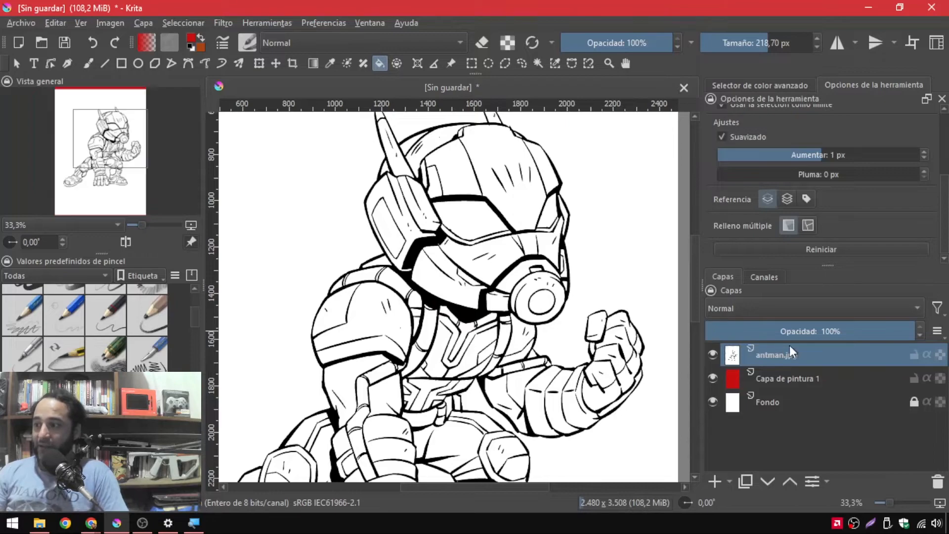
Set the antman.jpg layer's blending mode to Multiplicar and clear the red fill from Capa de pintura 1
left_click(801, 310)
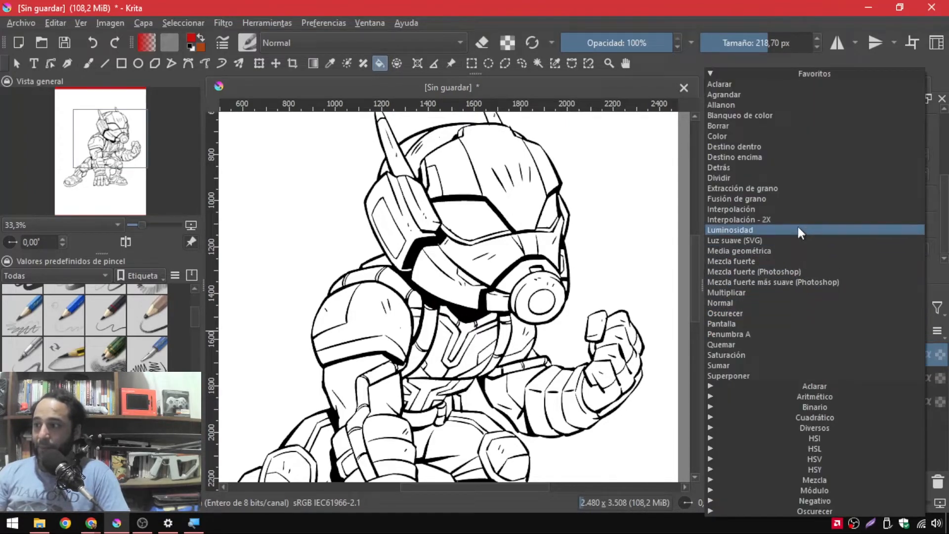
left_click(784, 292)
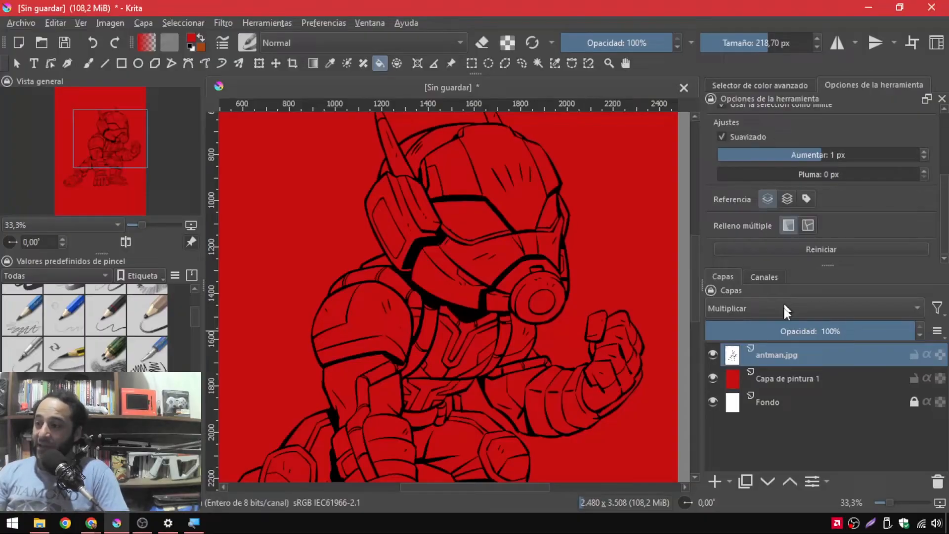
left_click(796, 377)
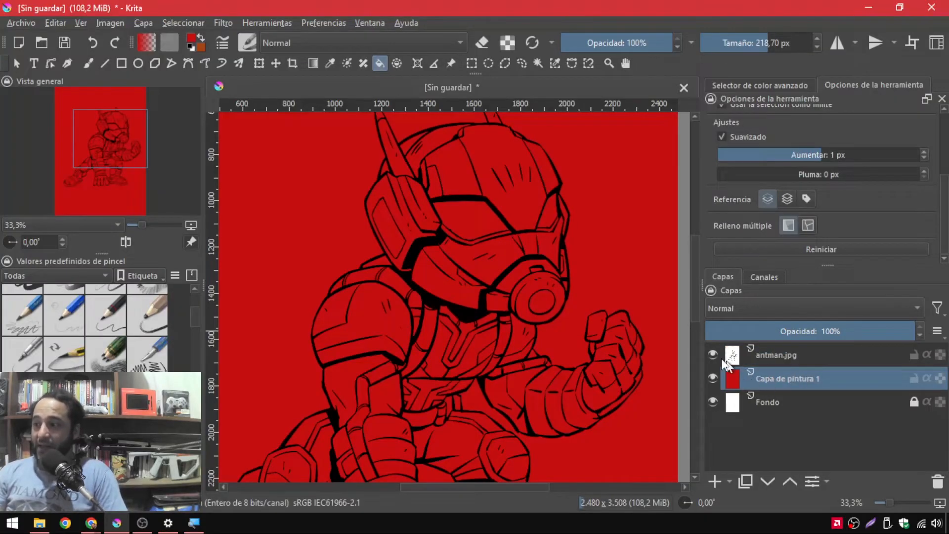
key("Delete")
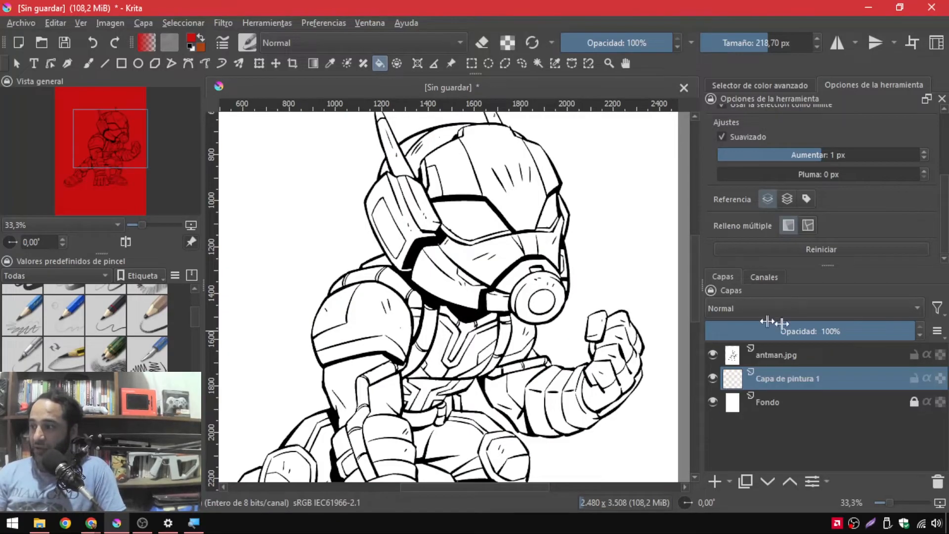
Make Capa de pintura 1 active and set the Fill tool's reference to all layers
left_click(822, 352)
left_click(787, 376)
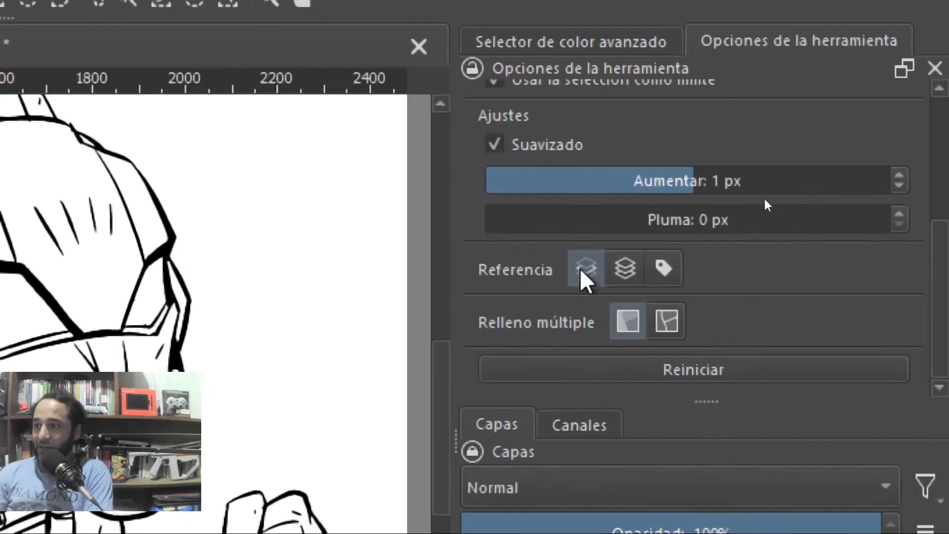
left_click(619, 273)
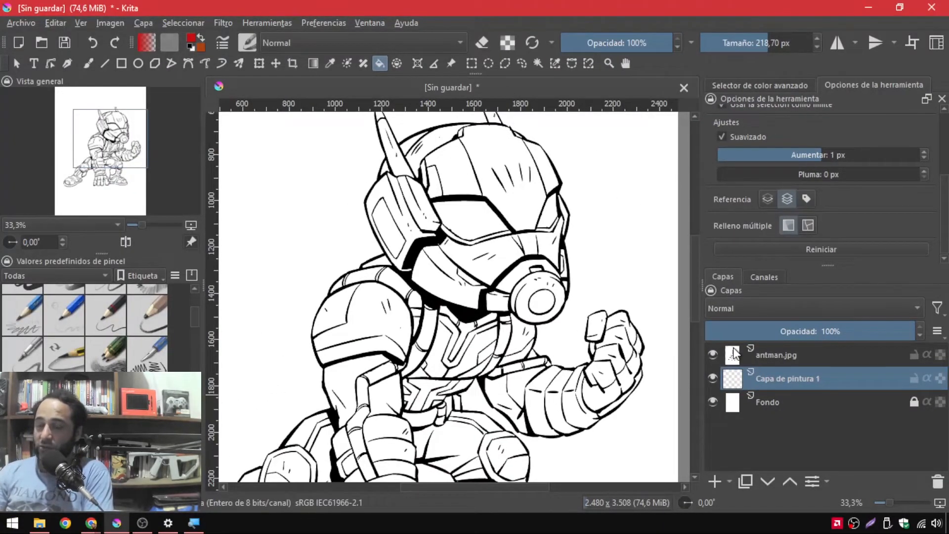
mouse_move(734, 347)
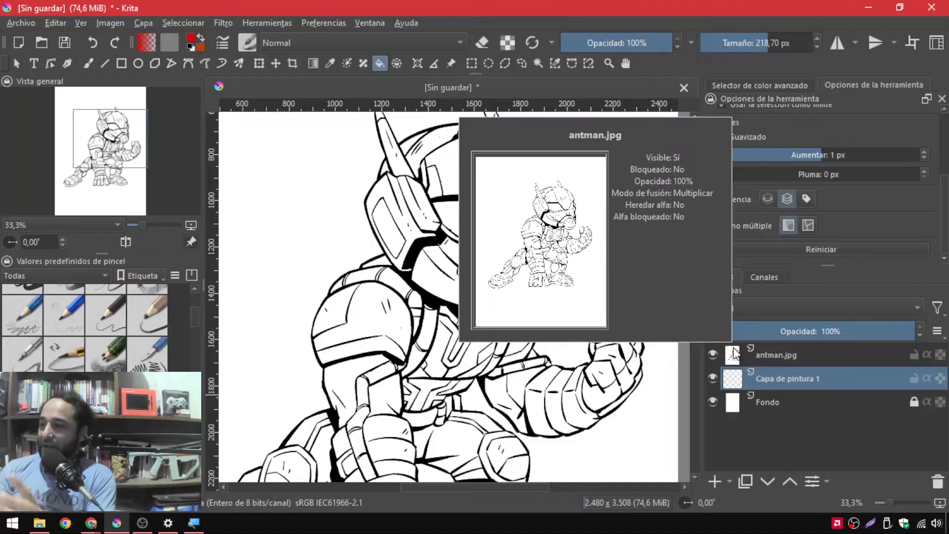
mouse_move(932, 374)
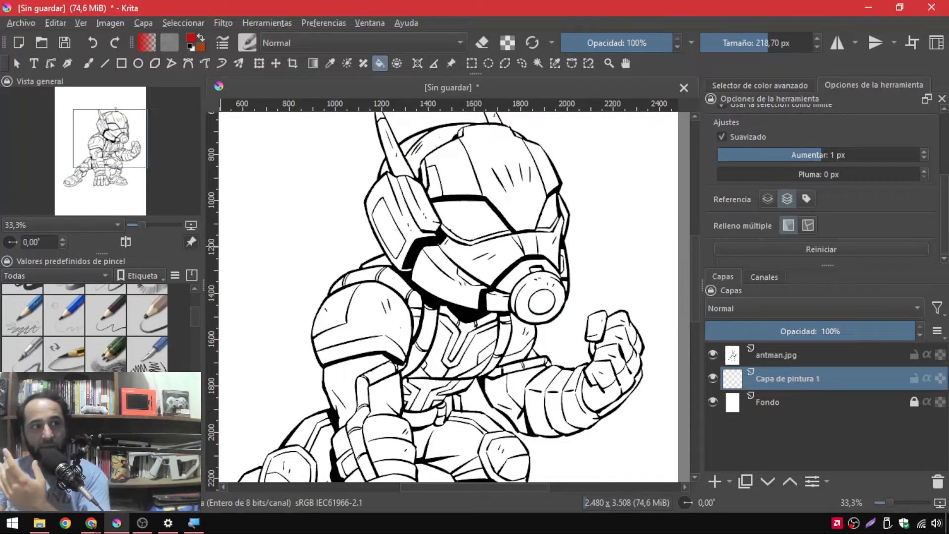
key("alt+Tab")
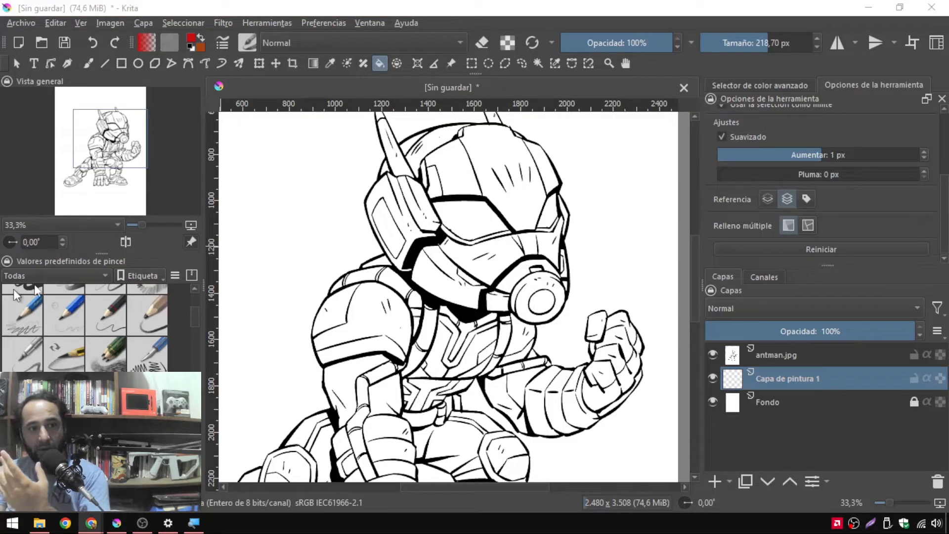
Try filling the helmet's two upper side panels with red, and undo both fills
left_click(445, 164)
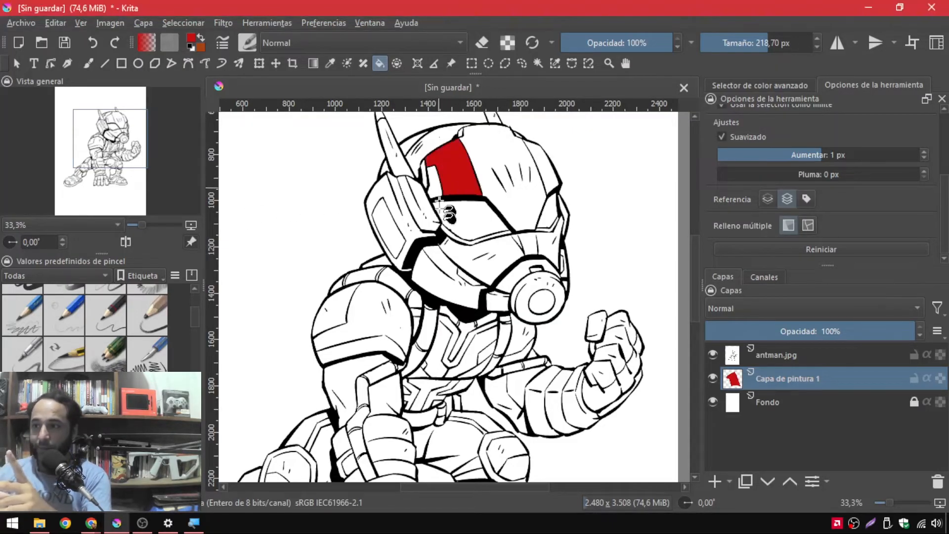
left_click(544, 169)
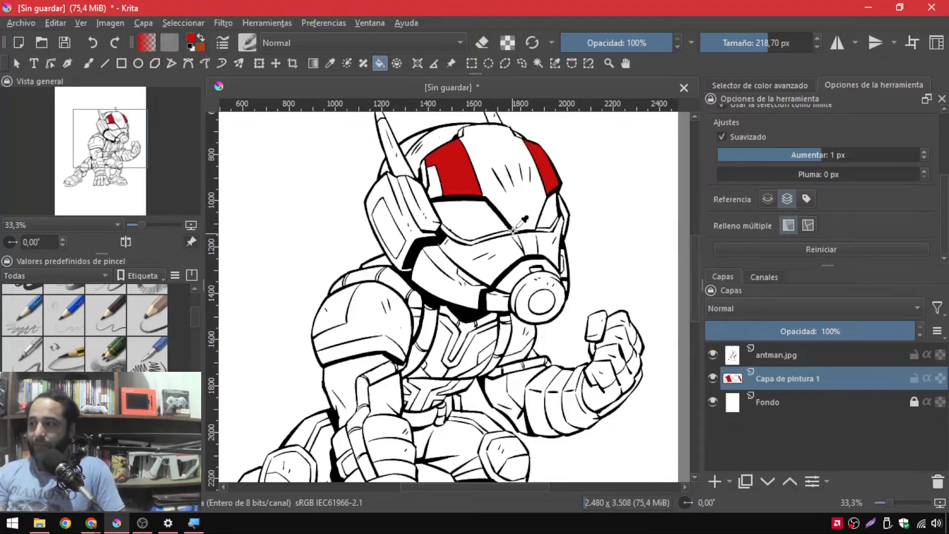
key("ctrl+z")
key("ctrl+z")
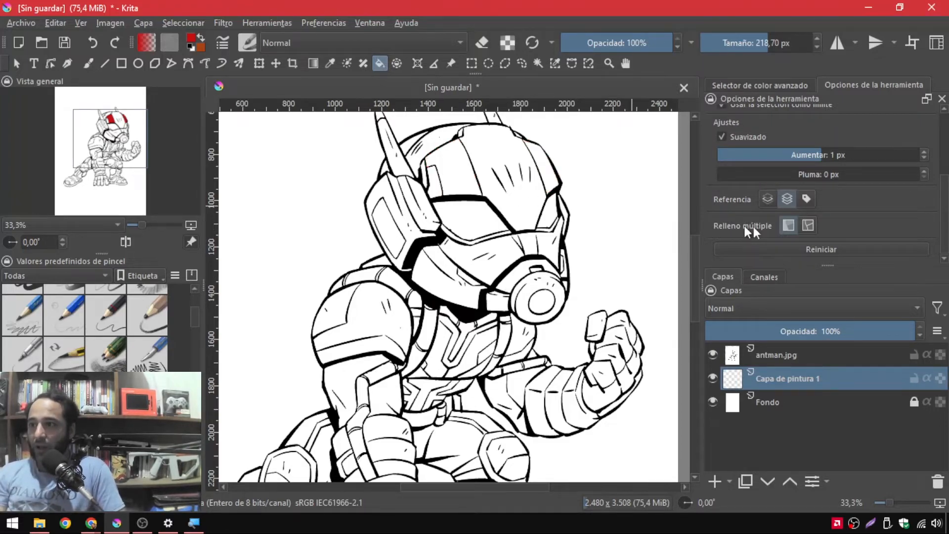
Set Aumentar to 0 px, fill the helmet's upper side panels and round mouthpiece with red, and inspect the fill edges up close
left_click(925, 158)
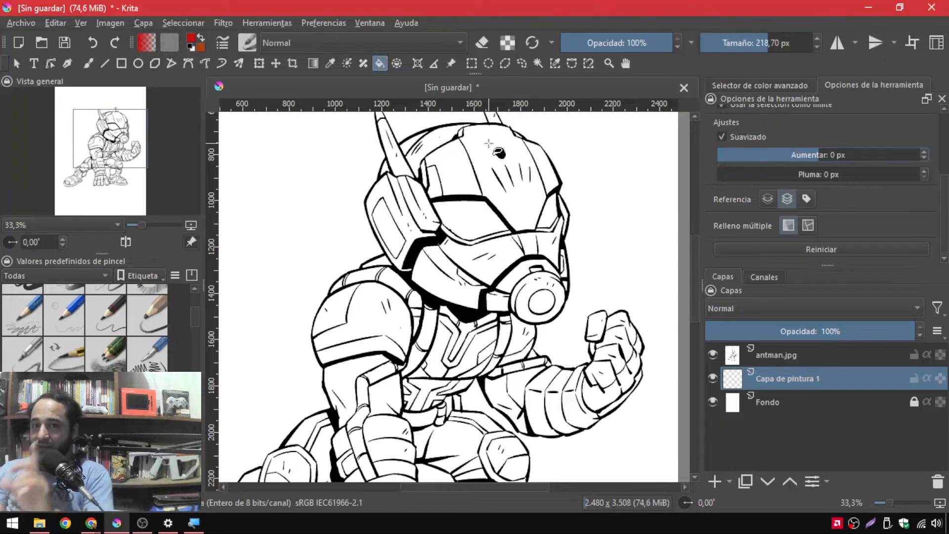
left_click(469, 179)
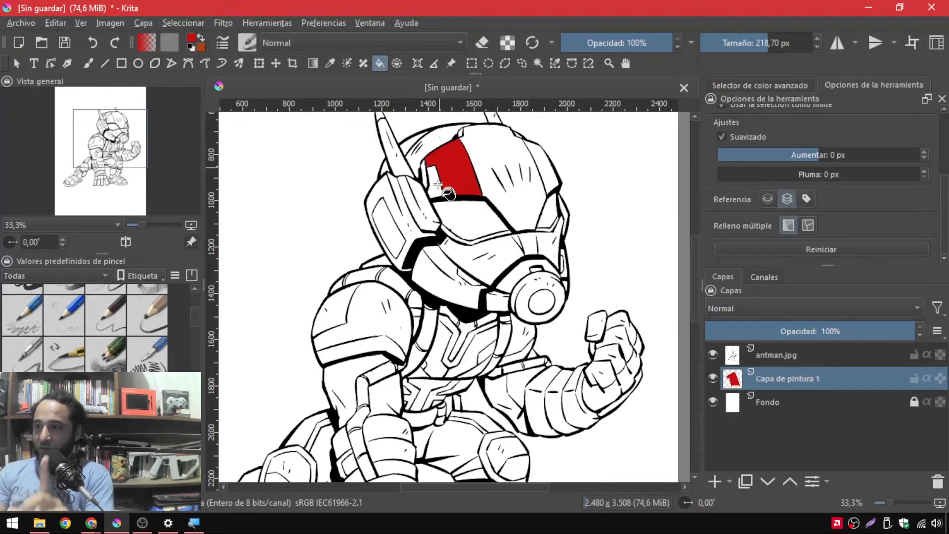
left_click(552, 171)
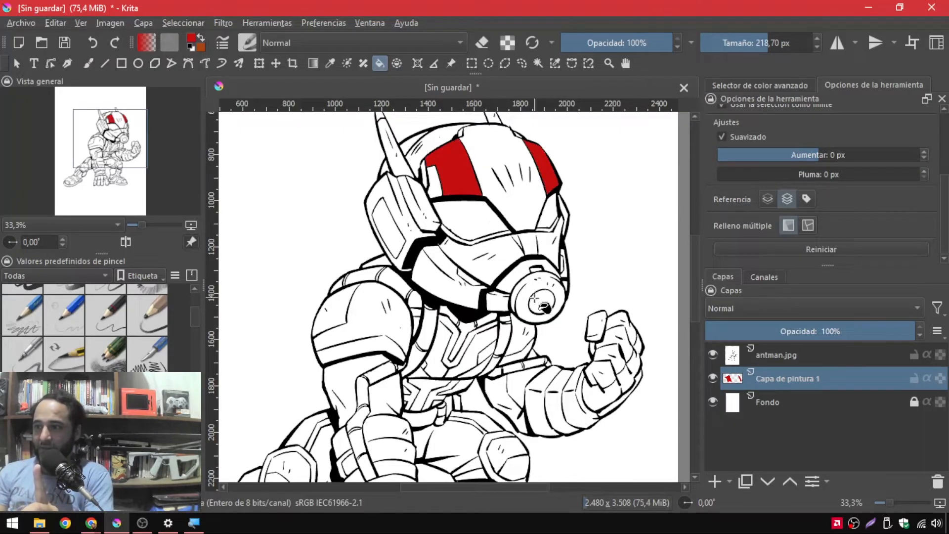
left_click(524, 284)
scroll(537, 293, "up", 8)
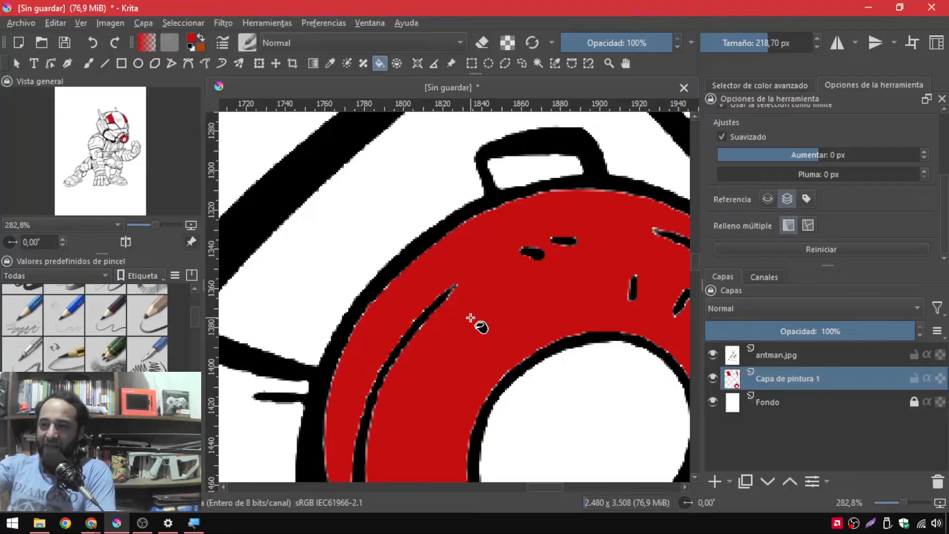
scroll(472, 321, "down", 5)
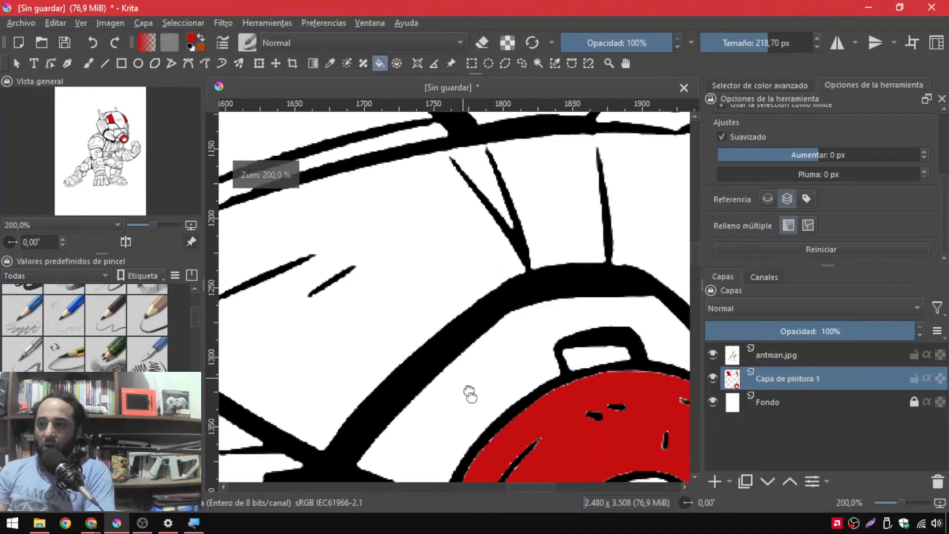
scroll(464, 365, "up", 5)
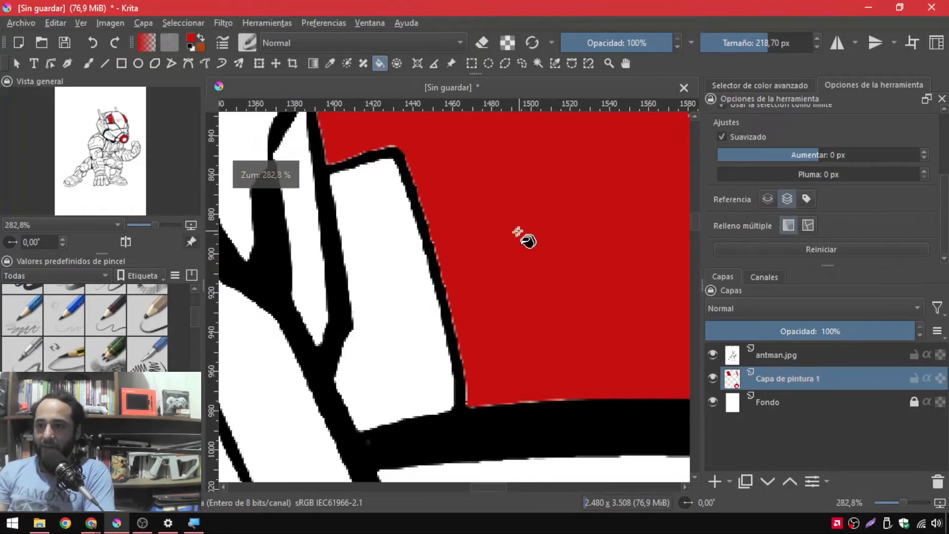
scroll(474, 271, "down", 5)
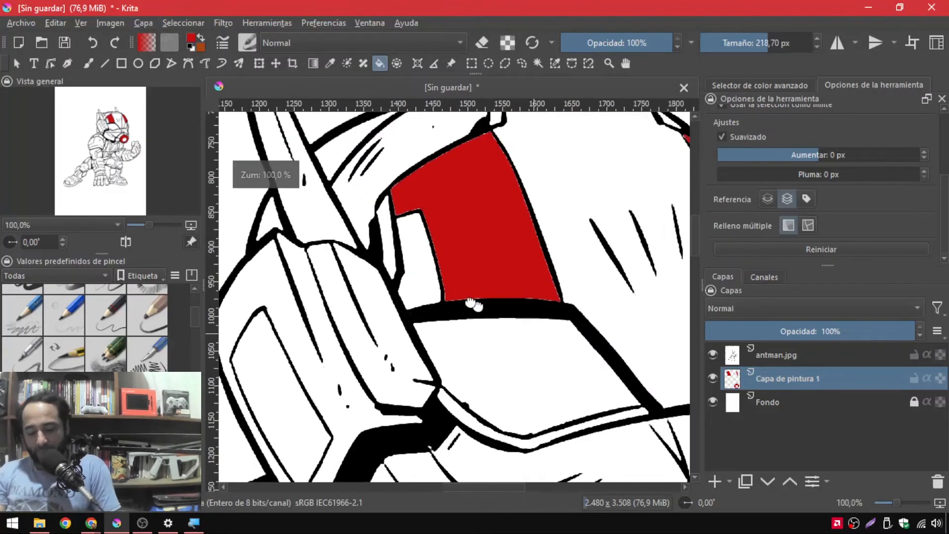
Undo the red fills on the helmet panels and mouthpiece
key("ctrl+z")
key("ctrl+z")
key("ctrl+z")
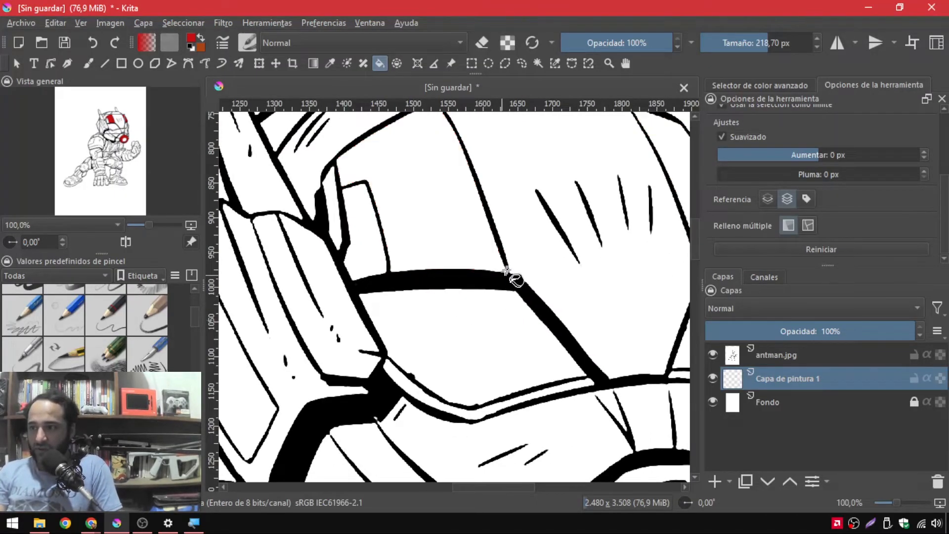
Set Aumentar to 1 px and fill the helmet's two upper side panels and both eye lenses with red
scroll(780, 171, "up", 1)
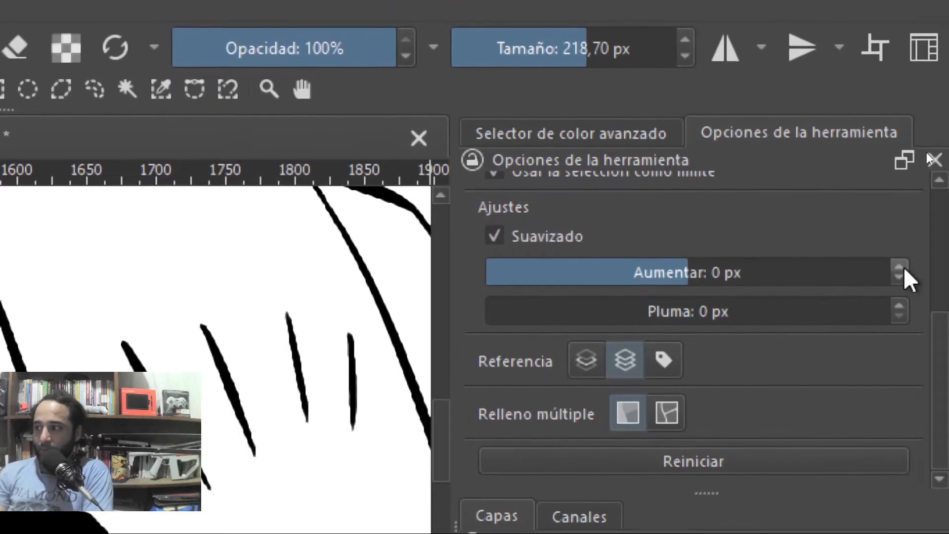
left_click(901, 267)
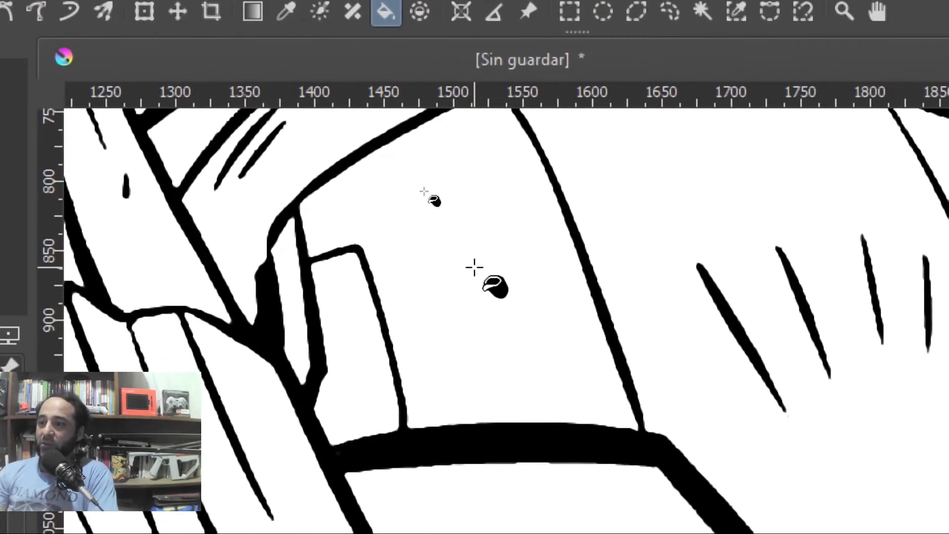
left_click(474, 267)
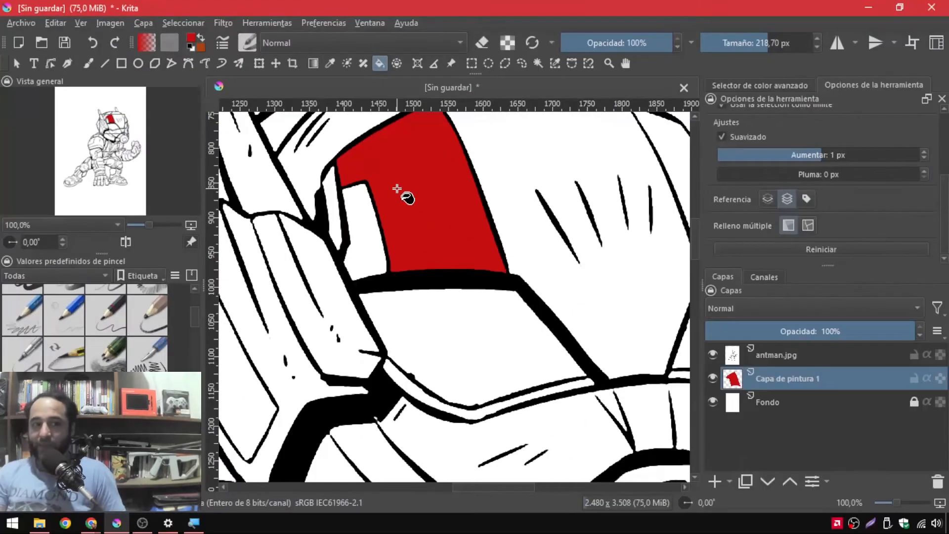
scroll(596, 227, "down", 1)
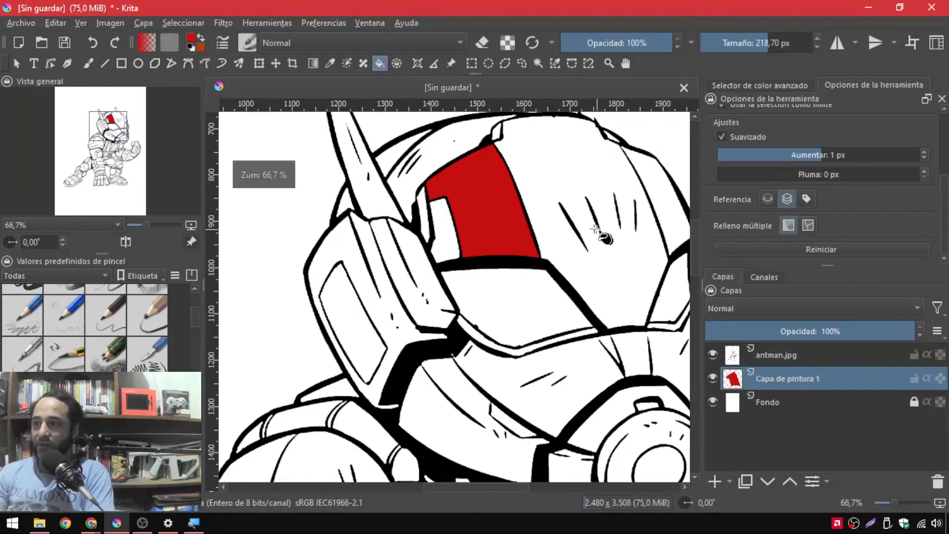
left_click_drag(596, 229, 513, 217)
left_click(588, 192)
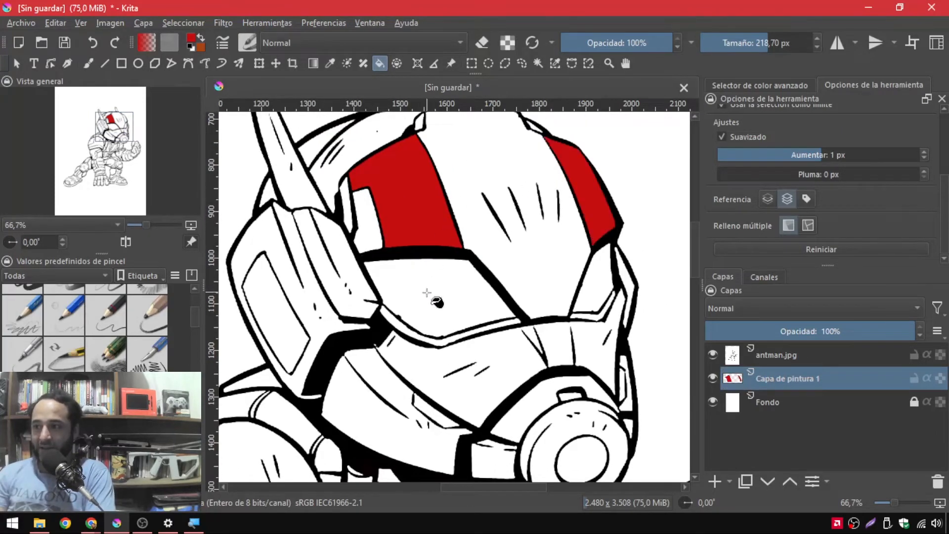
left_click(437, 298)
left_click(589, 293)
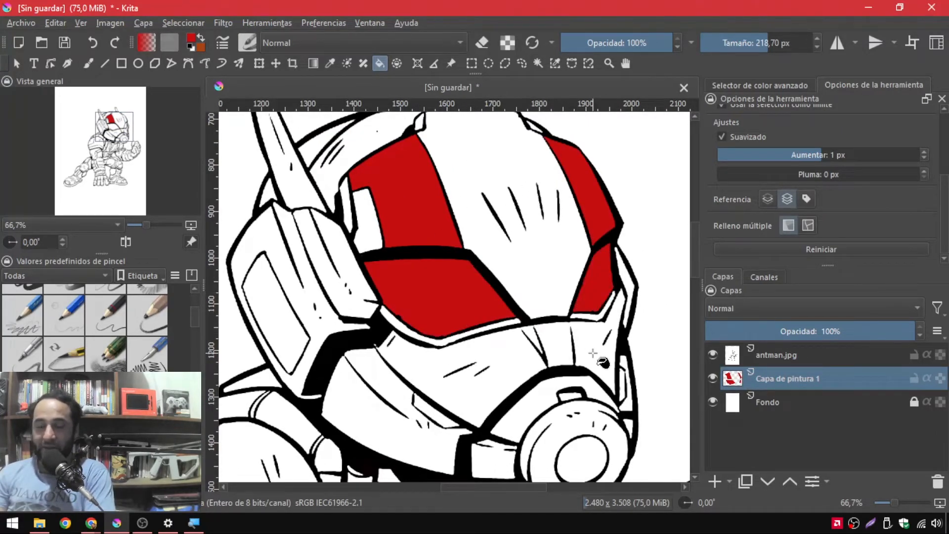
Fill the large shoulder armour sections and the chest panels with red
scroll(572, 365, "down", 2)
left_click_drag(433, 402, 415, 330)
left_click(370, 348)
left_click(363, 372)
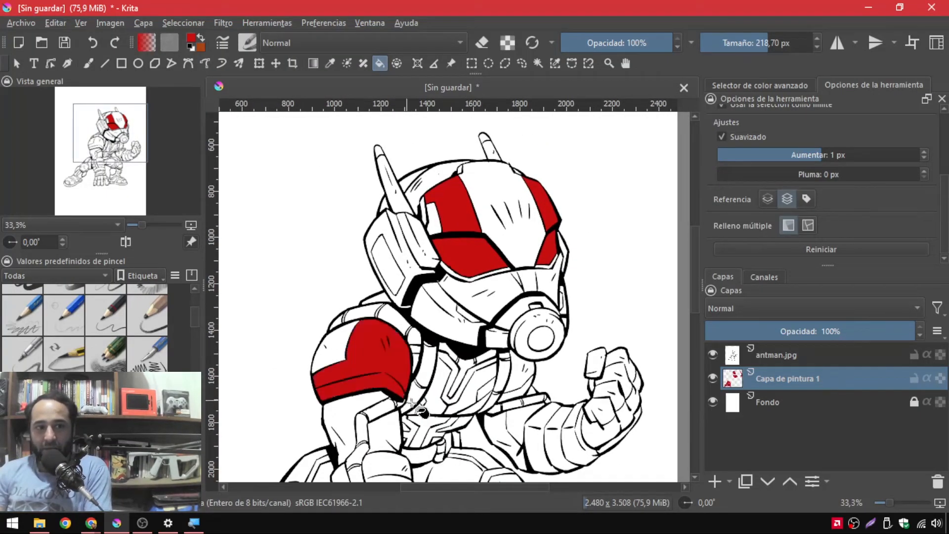
left_click(440, 376)
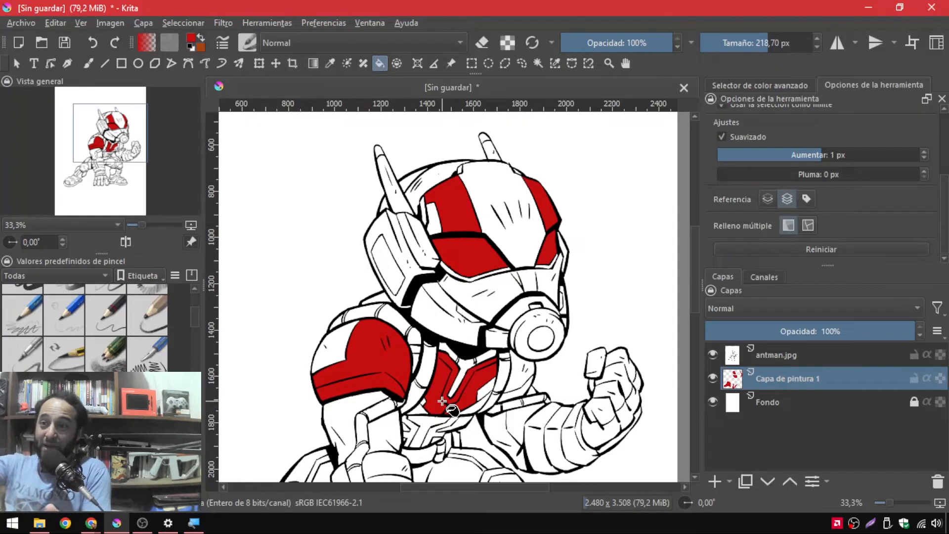
Try filling the rear leg's hexagonal knee pad with red to test the gaps in its inner outline, and undo the fills
scroll(442, 430, "down", 3)
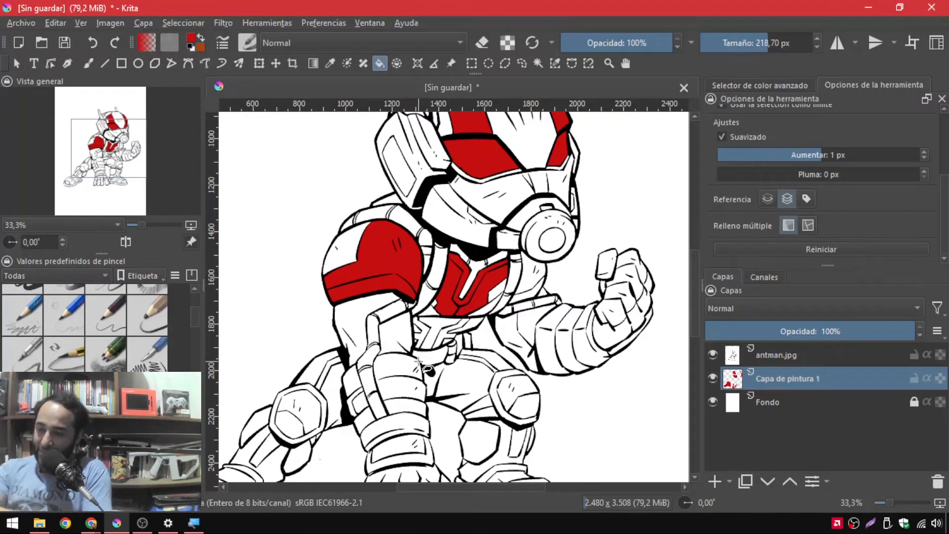
scroll(299, 444, "up", 3)
scroll(248, 304, "up", 3)
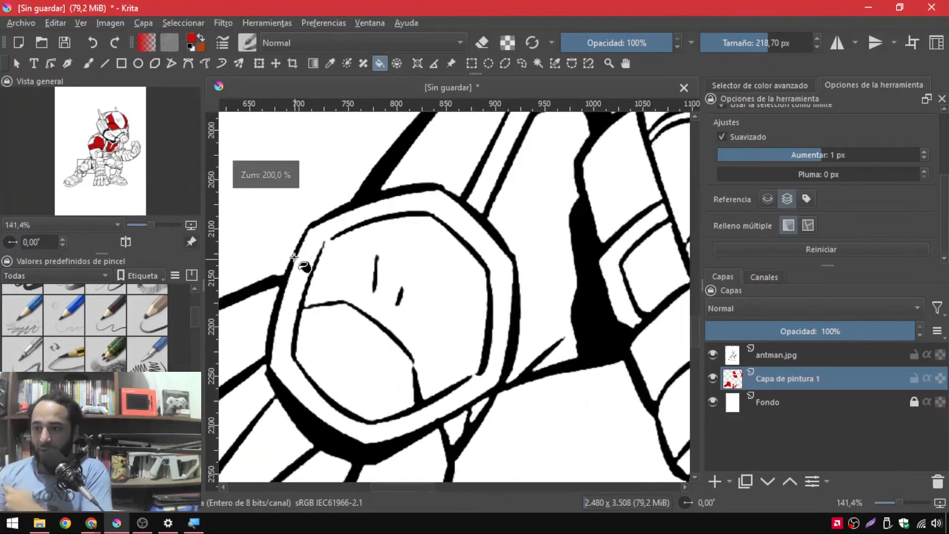
left_click(347, 222)
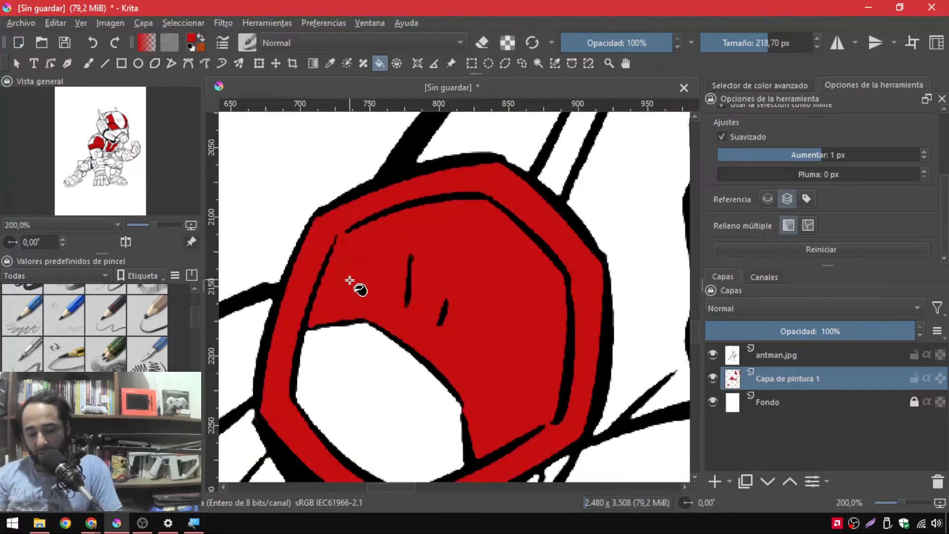
key("ctrl+z")
left_click_drag(357, 286, 325, 231)
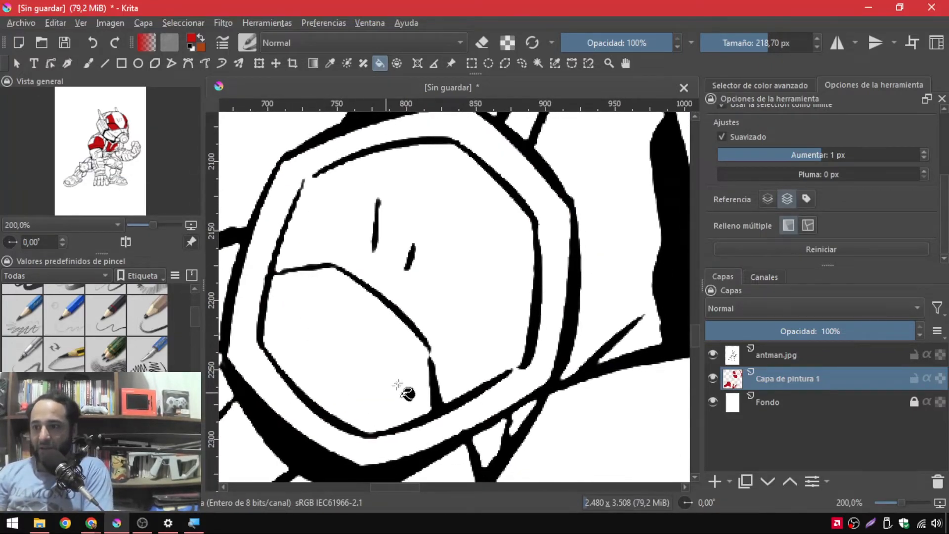
left_click(342, 192)
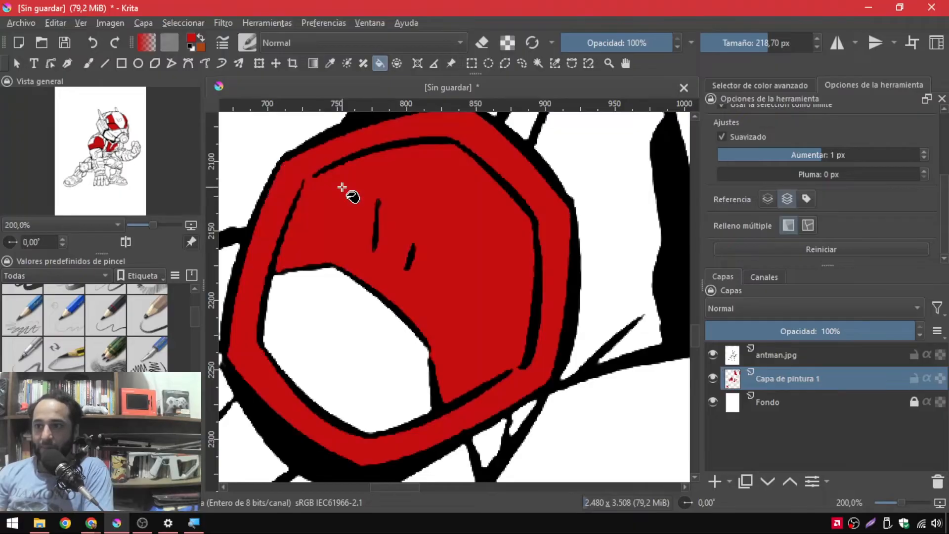
left_click(305, 176)
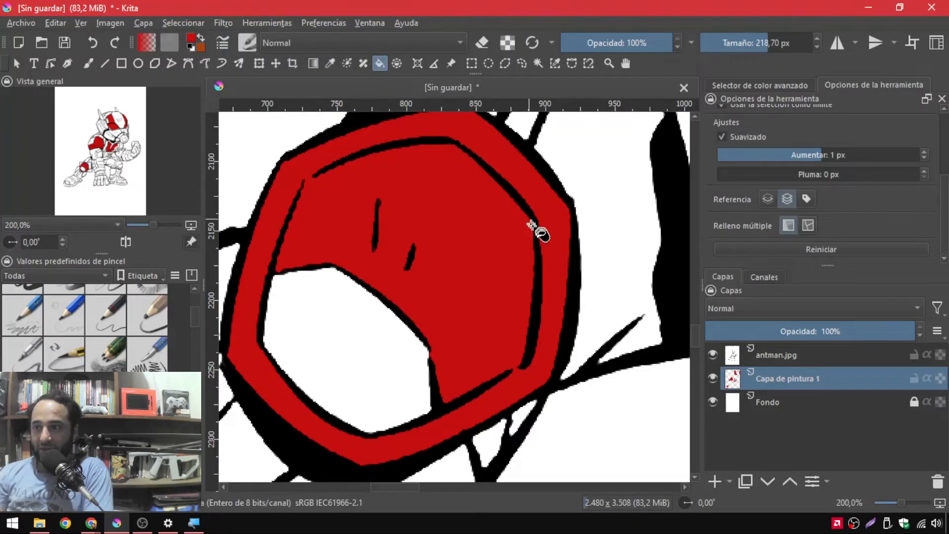
key("ctrl+z")
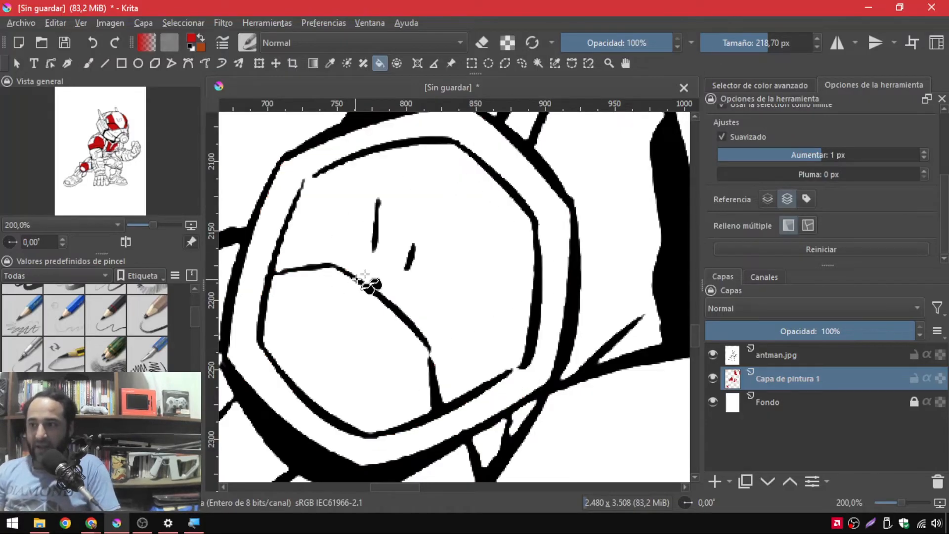
On the antman.jpg layer, close the two gaps in the rear knee pad's inner outline with a black pencil brush at 3,75 px
left_click(817, 360)
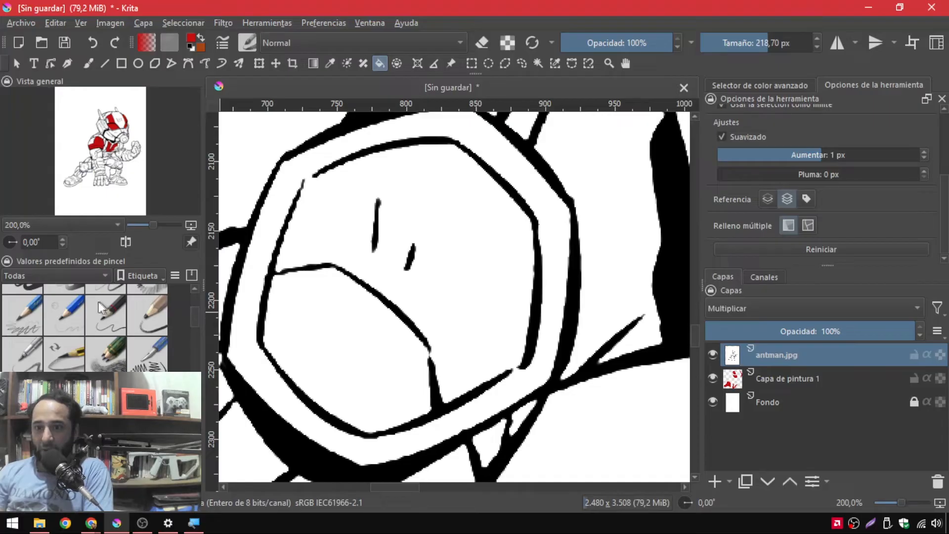
left_click(107, 319)
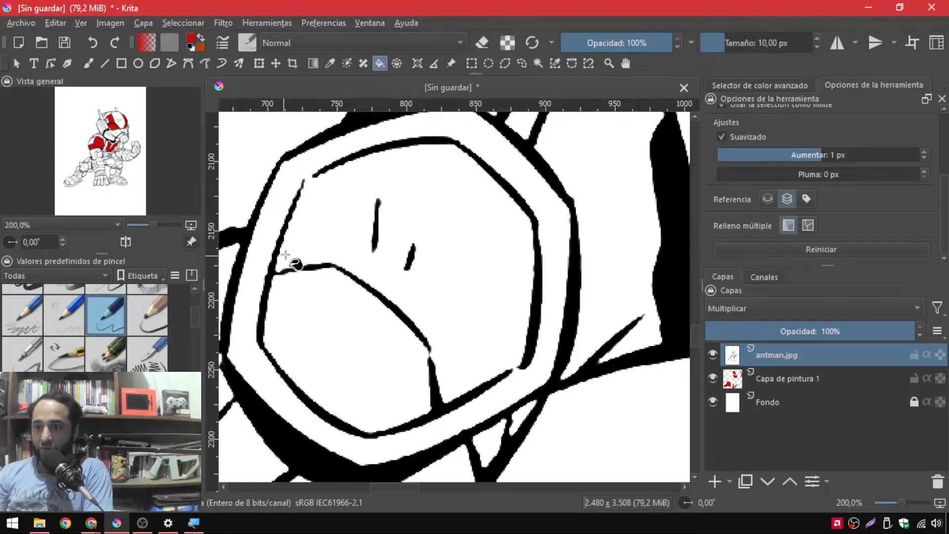
left_click(88, 63)
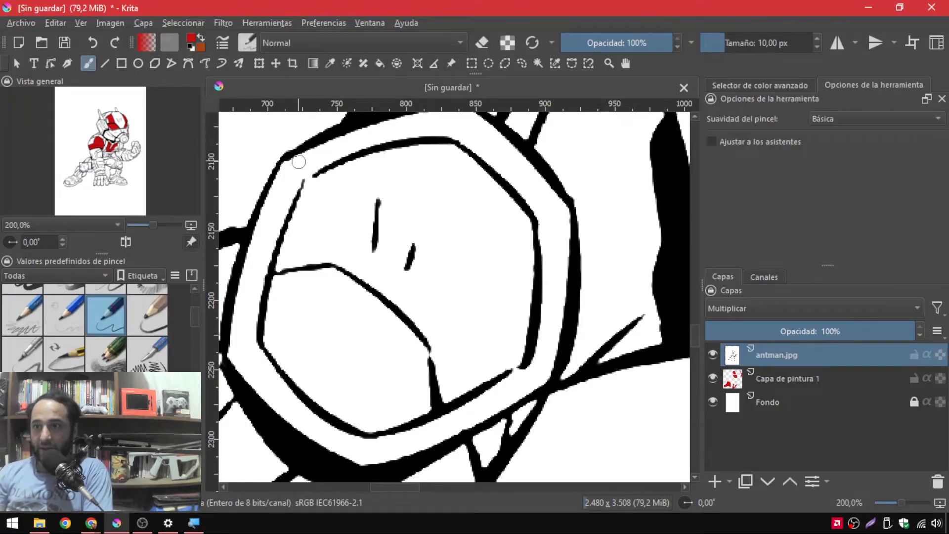
left_click_drag(720, 46, 716, 47)
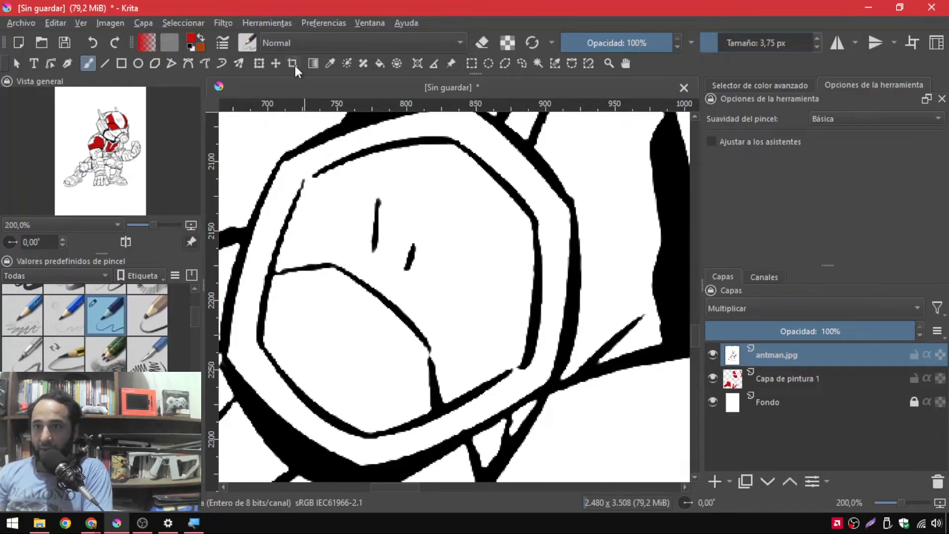
left_click(200, 39)
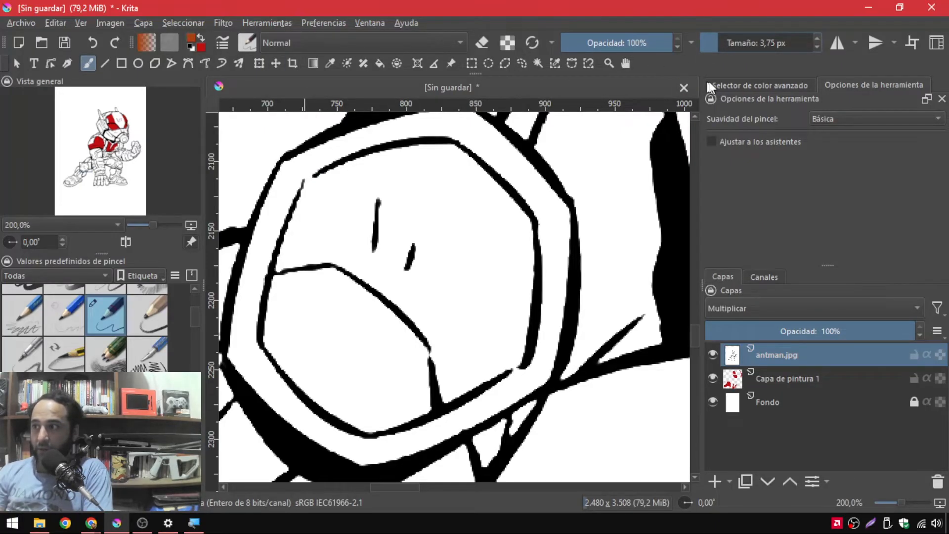
left_click(710, 85)
left_click(820, 128)
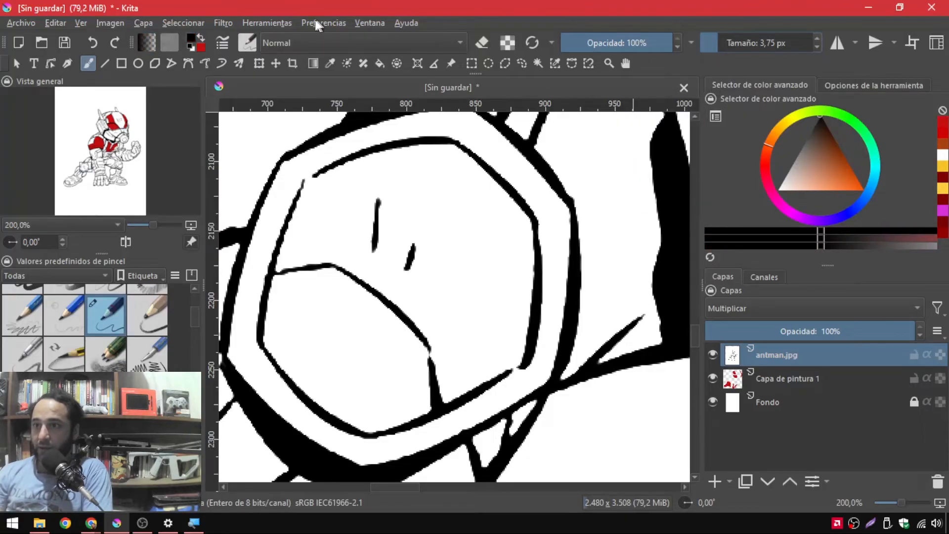
left_click(202, 42)
left_click(201, 43)
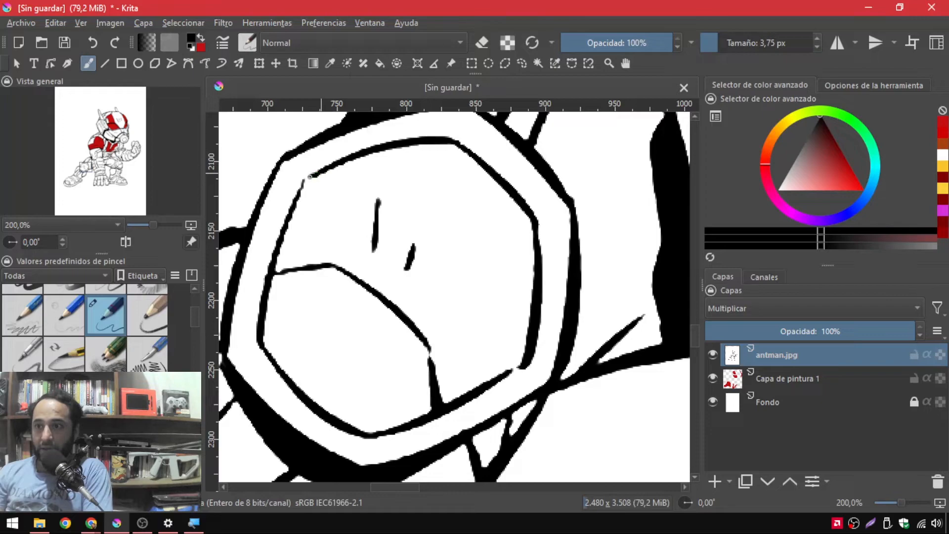
left_click(305, 181)
left_click_drag(507, 374, 519, 370)
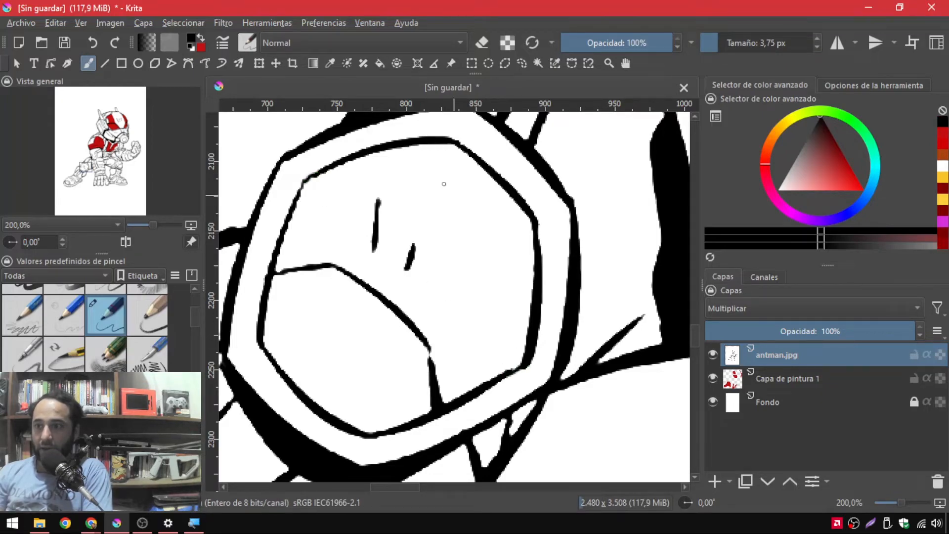
Fill the large inner section of the rear knee pad with red on the Capa de pintura 1 layer
left_click(828, 382)
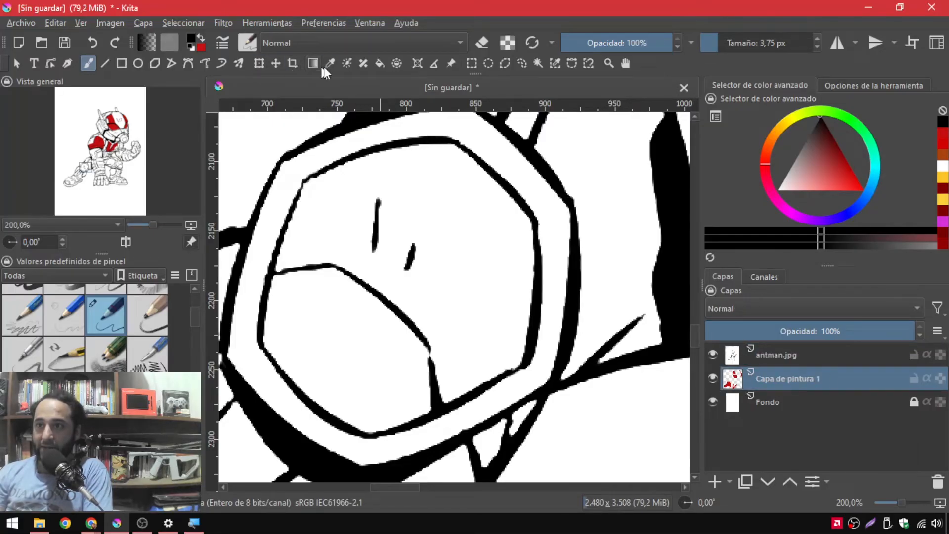
left_click(380, 63)
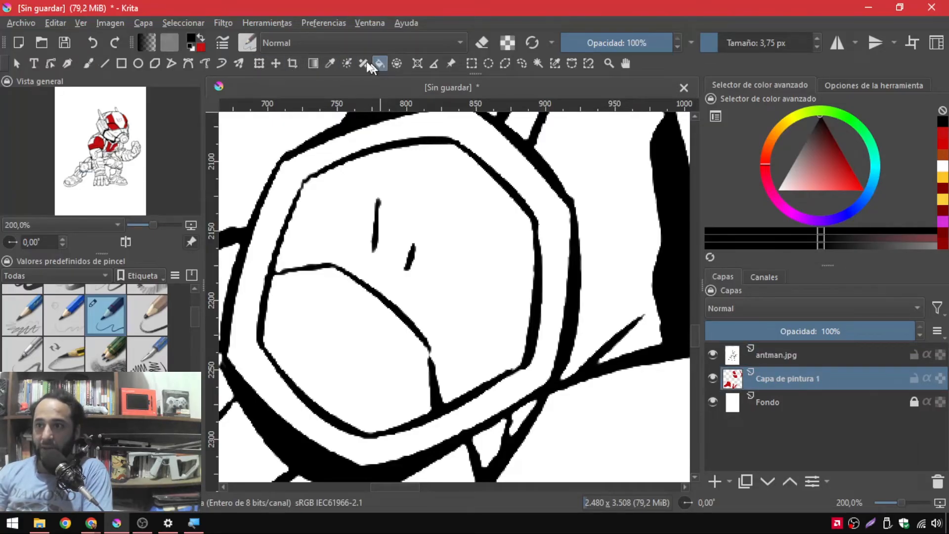
left_click(202, 40)
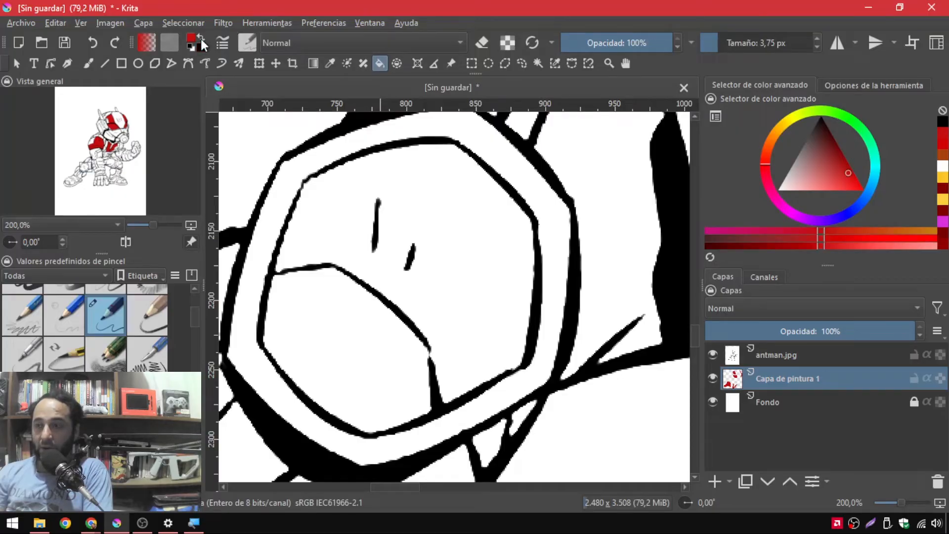
left_click(326, 230)
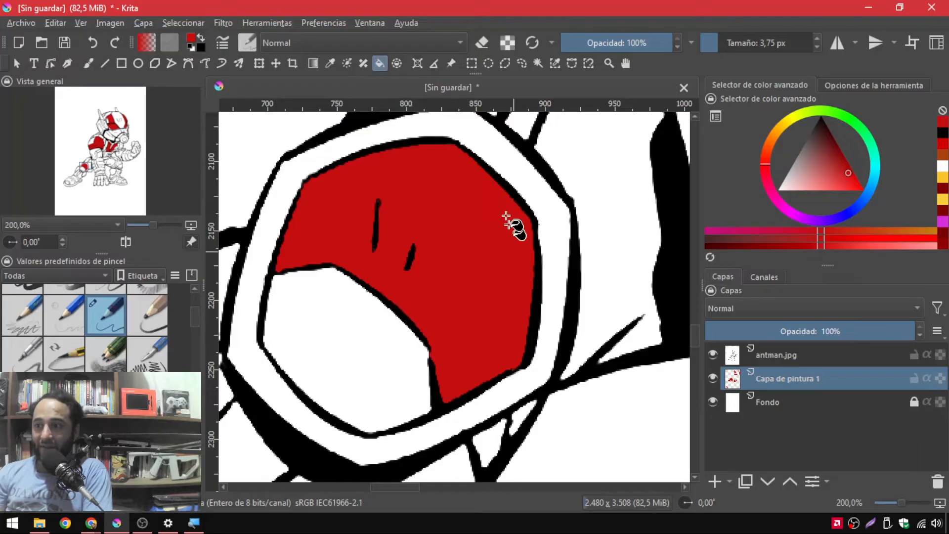
Add a new paint layer between the line art and the layer with the red fills
scroll(424, 345, "down", 7)
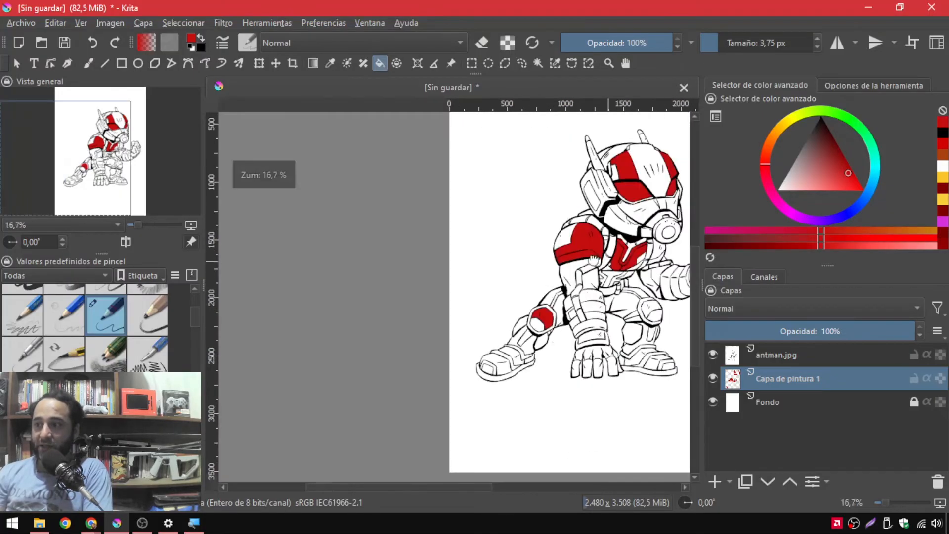
scroll(466, 268, "up", 7)
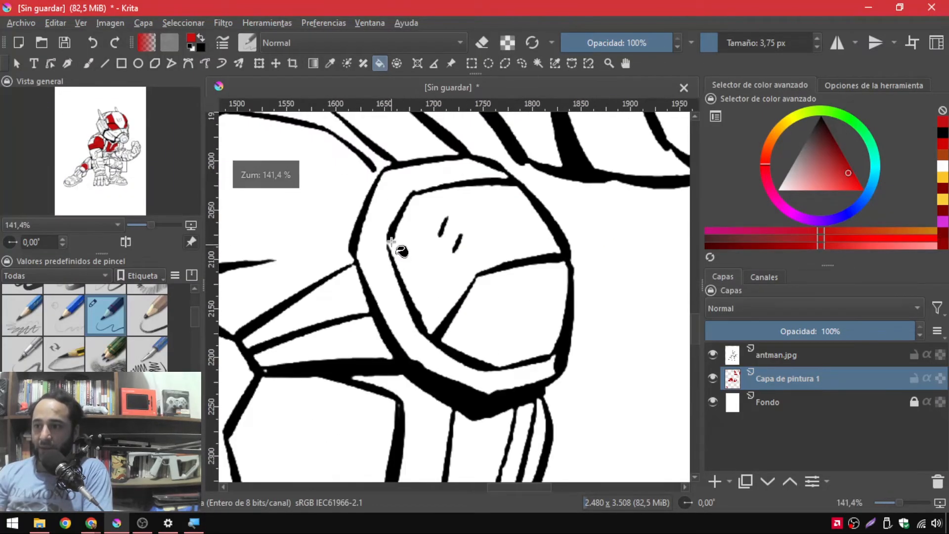
scroll(491, 321, "down", 6)
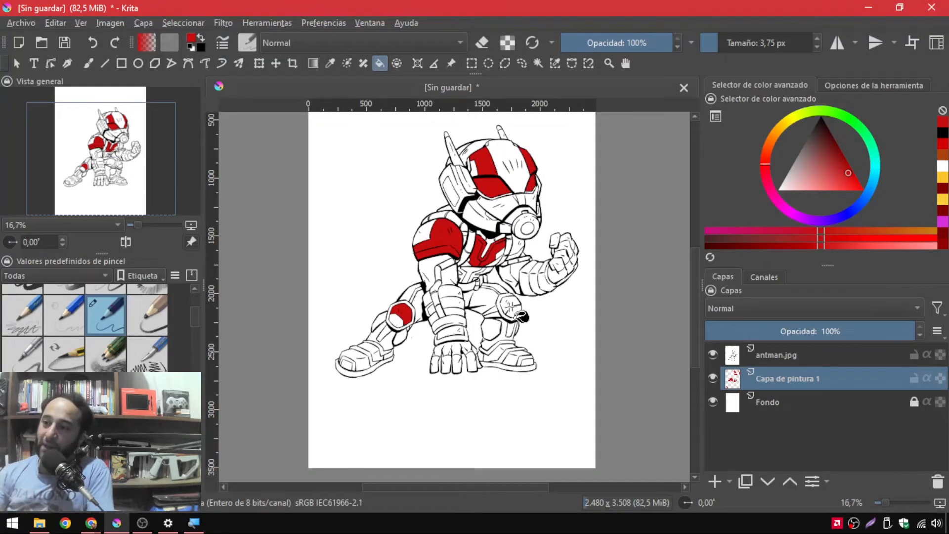
scroll(520, 316, "up", 1)
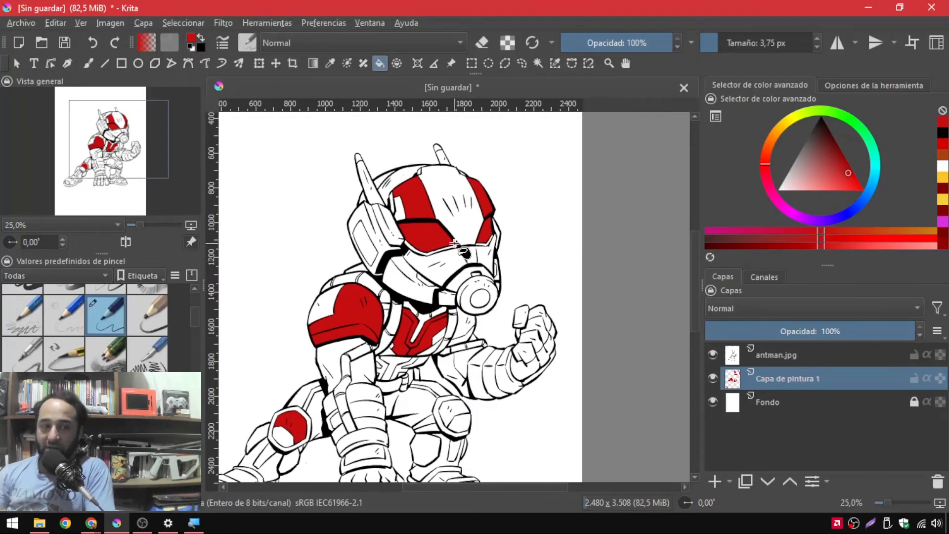
scroll(454, 243, "up", 1)
left_click(728, 481)
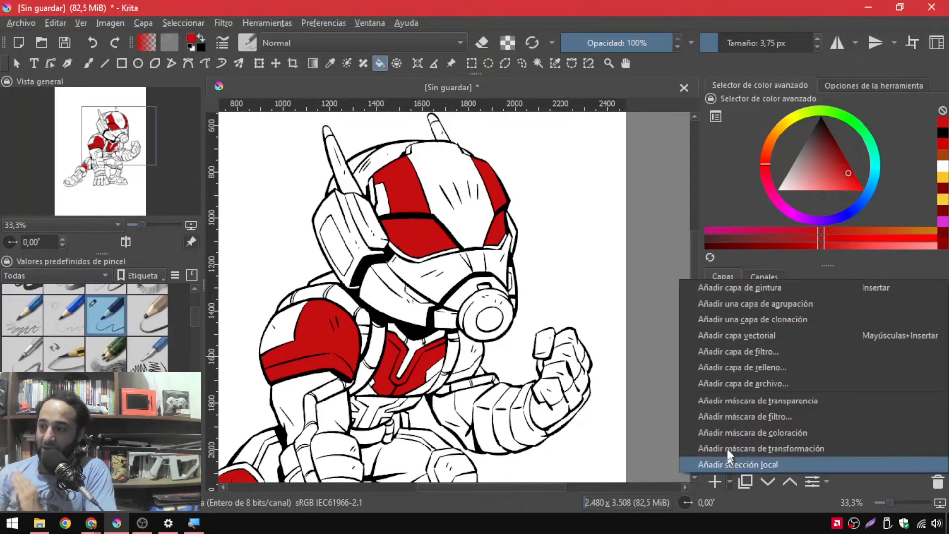
left_click(742, 290)
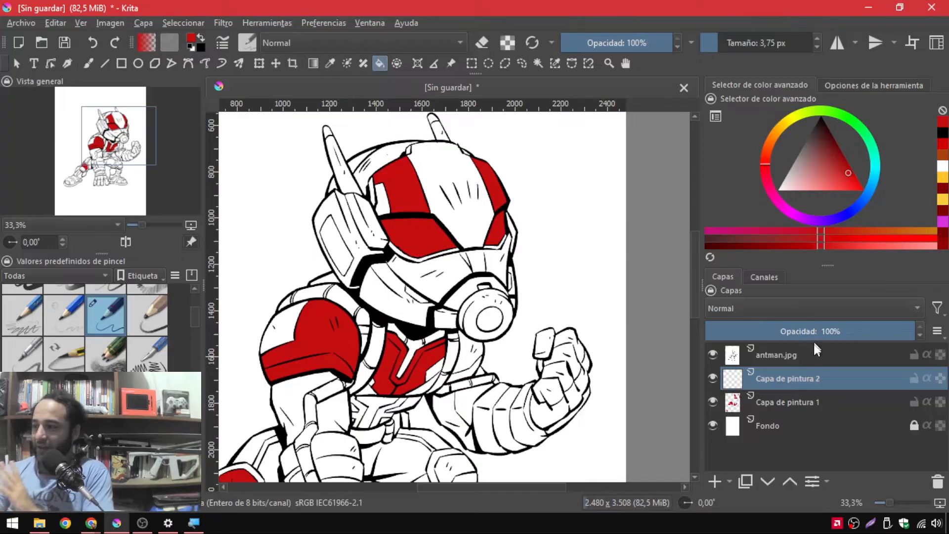
Rename the layer with the red fills as rojos and the empty paint layer above it as metales
mouse_move(818, 354)
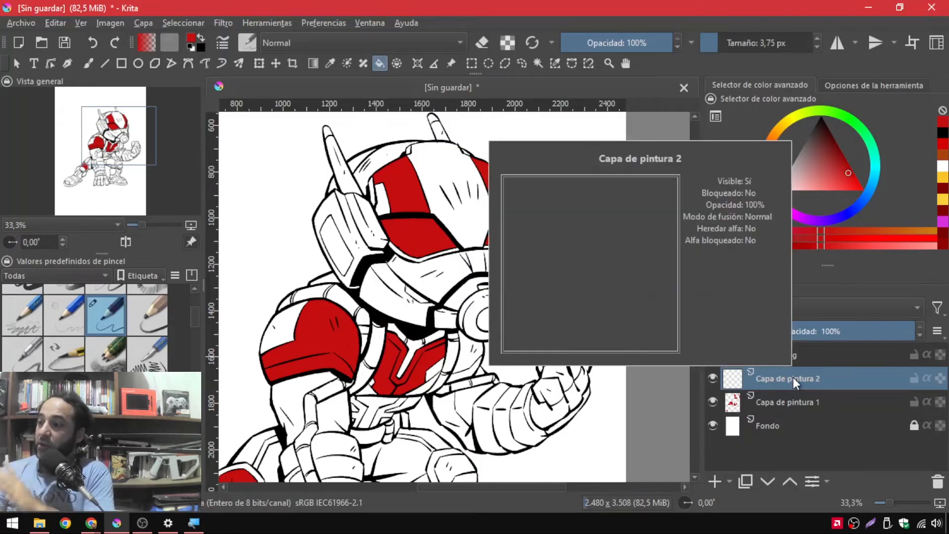
left_click(794, 404)
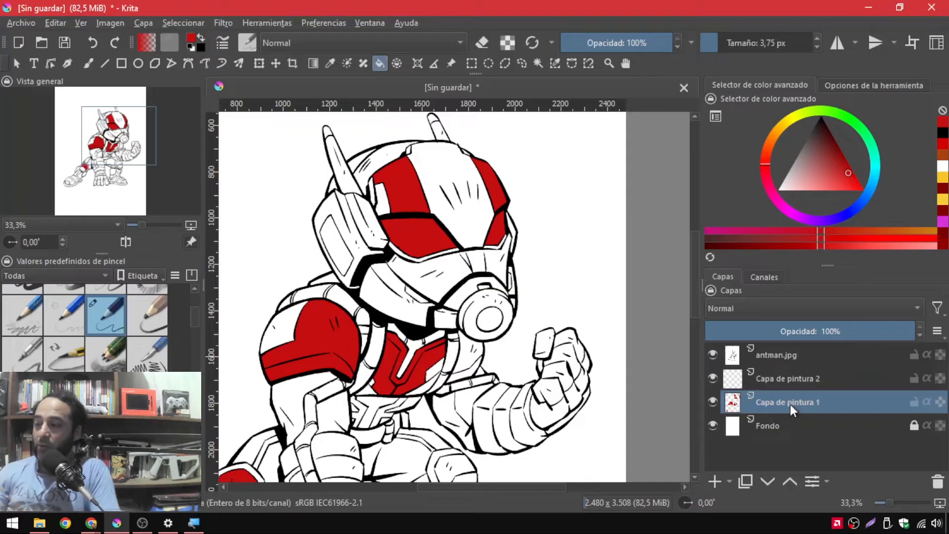
double_click(791, 405)
type("rojos")
key("Return")
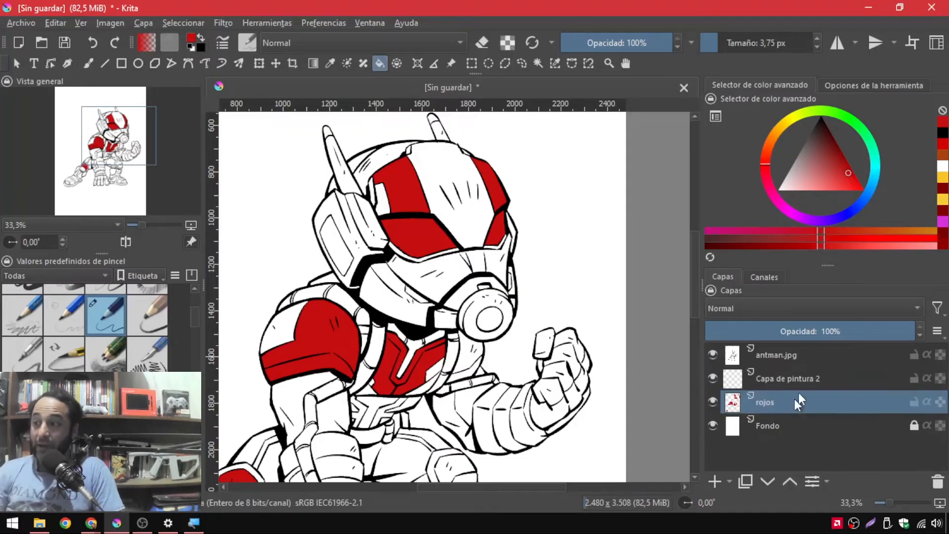
left_click(814, 375)
double_click(796, 378)
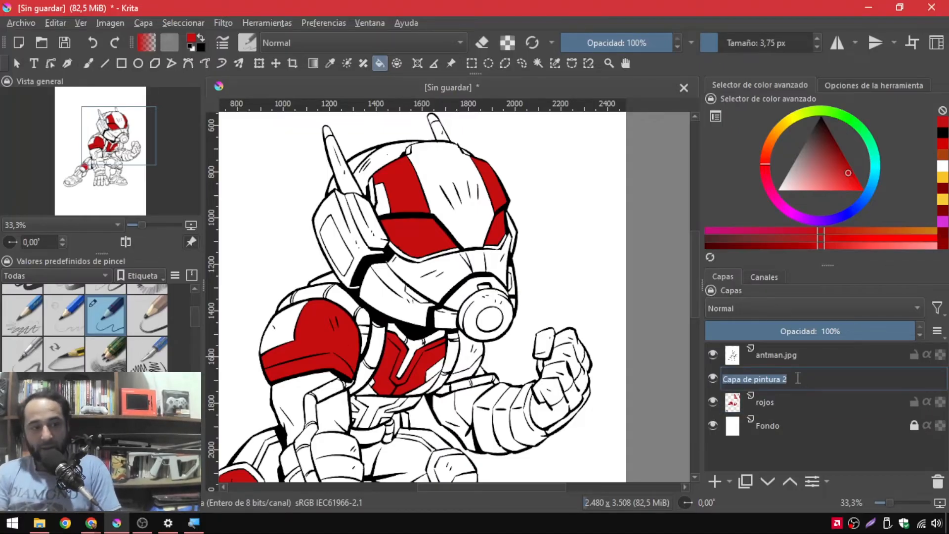
type("meta")
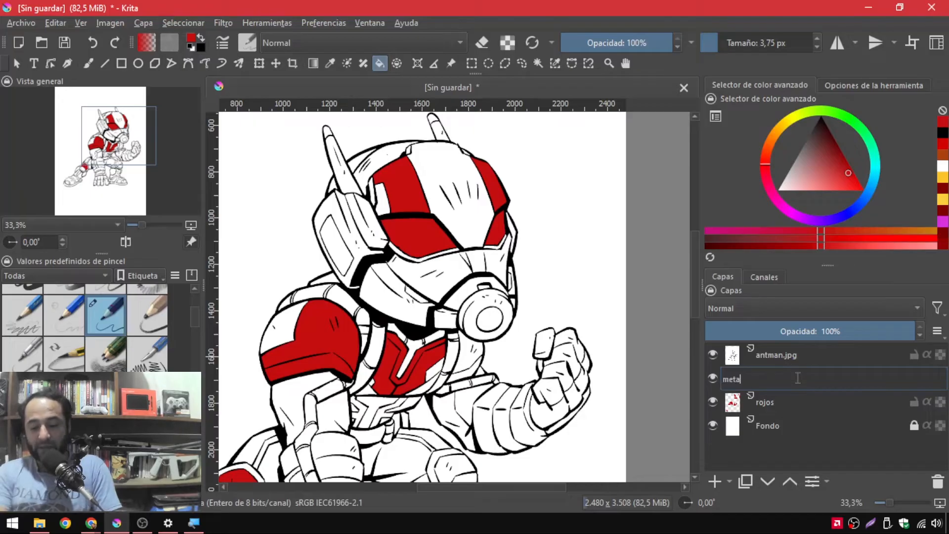
type("les")
key("Return")
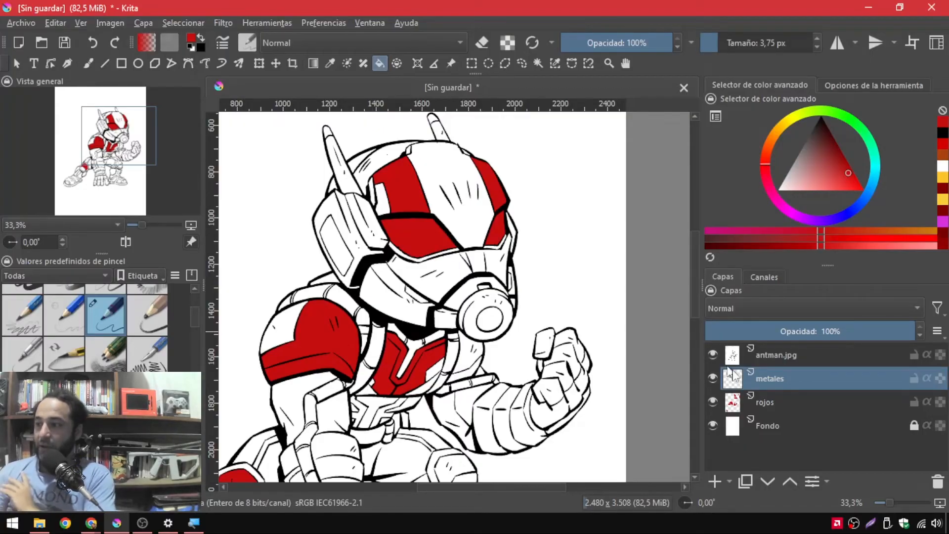
Fill the mask, the mouthpiece ring, the helmet's central panel and its rear dome with dark brownish grey on the metales layer
left_click(820, 155)
left_click_drag(819, 151, 814, 138)
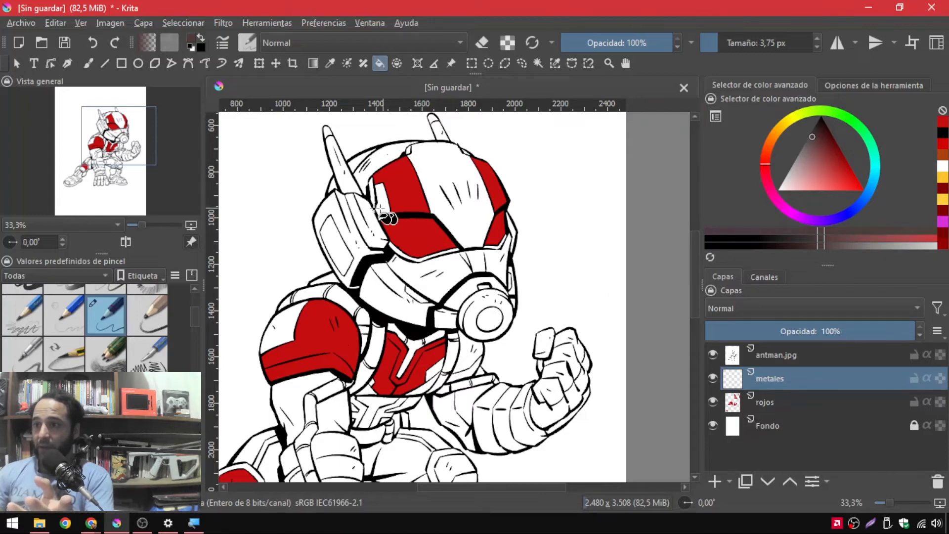
left_click(388, 301)
left_click(434, 273)
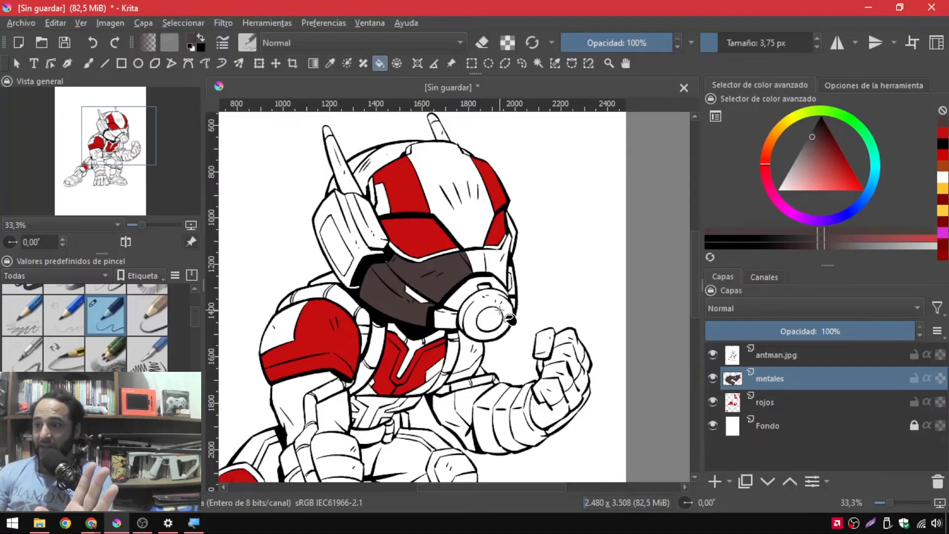
left_click(501, 309)
left_click(510, 274)
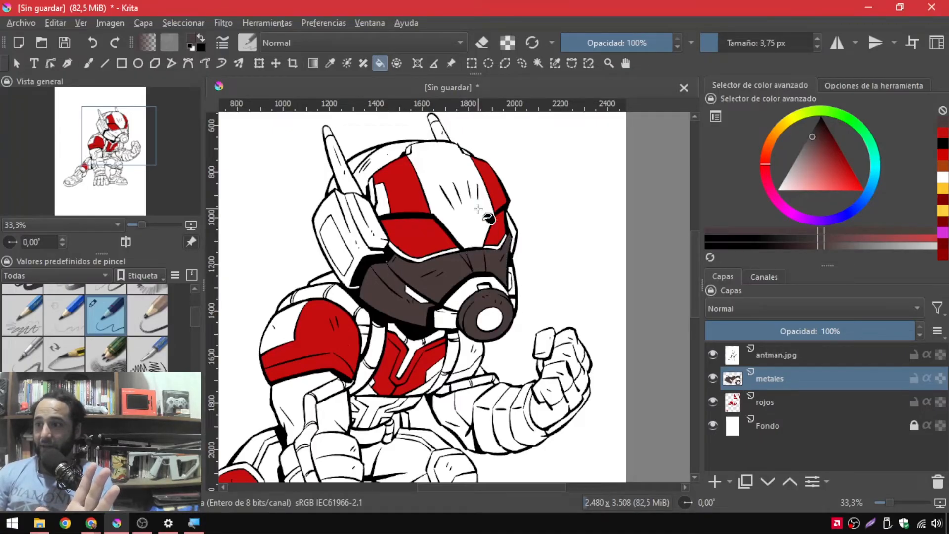
left_click(478, 208)
left_click(395, 157)
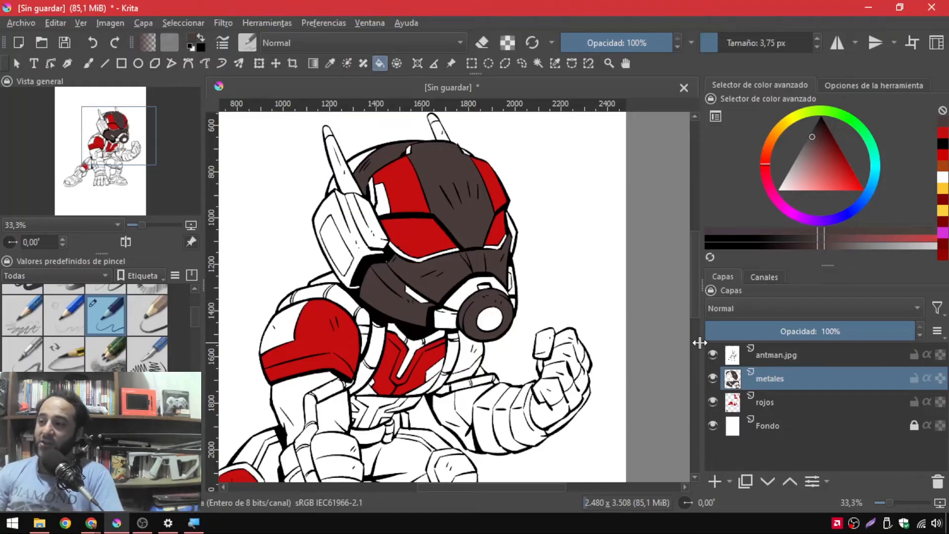
Add a new paint layer directly above the rojos layer
left_click(814, 403)
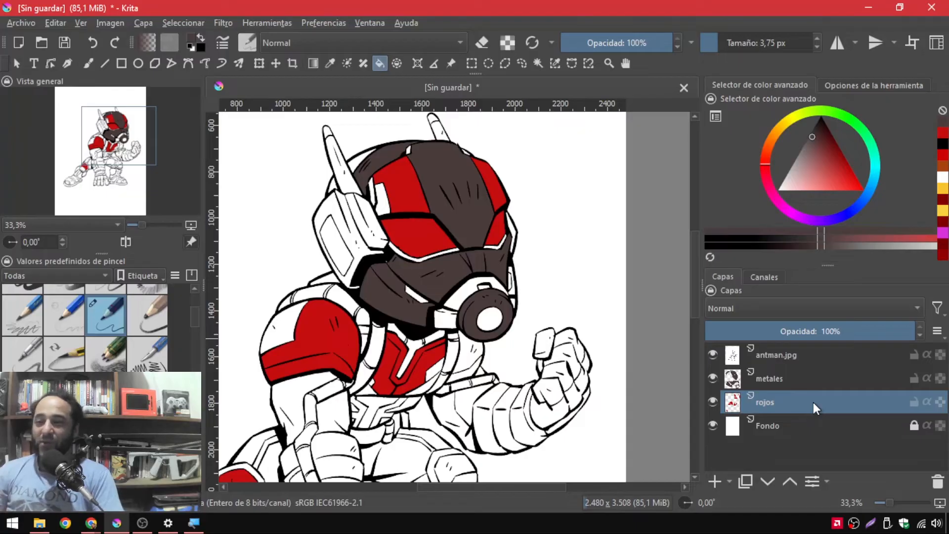
left_click(729, 482)
left_click(781, 289)
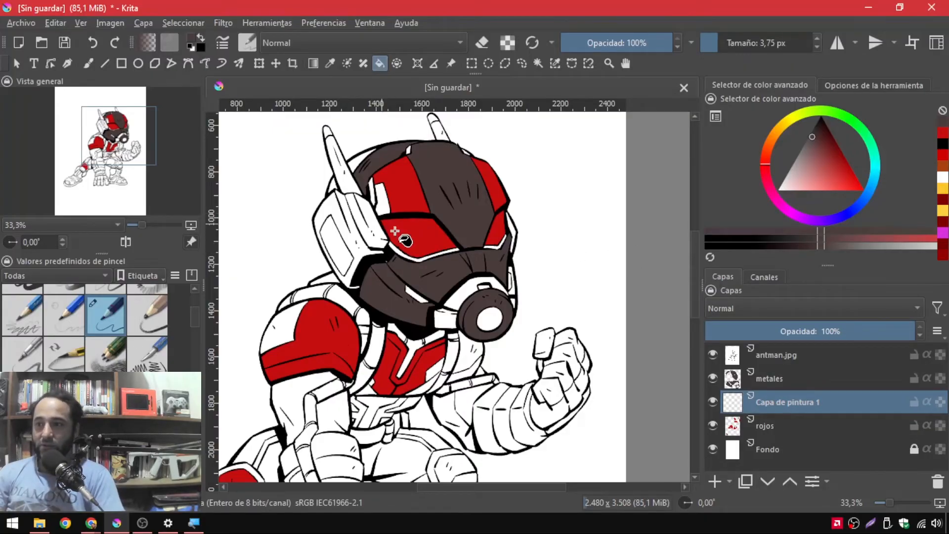
Paint dark shading along the upper edge of the helmet's red side panel with a soft textured brush at 135 px
scroll(396, 230, "up", 3)
scroll(417, 221, "up", 1)
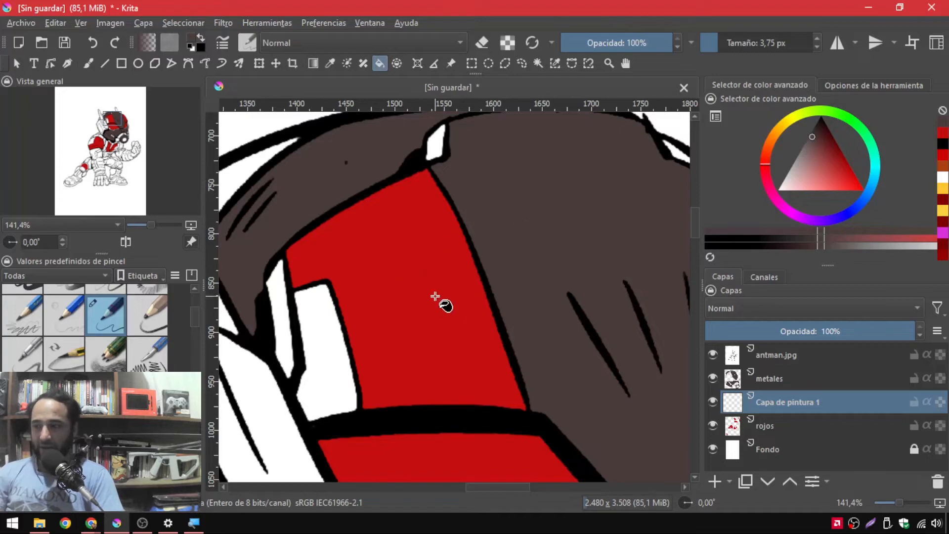
left_click_drag(435, 297, 466, 284)
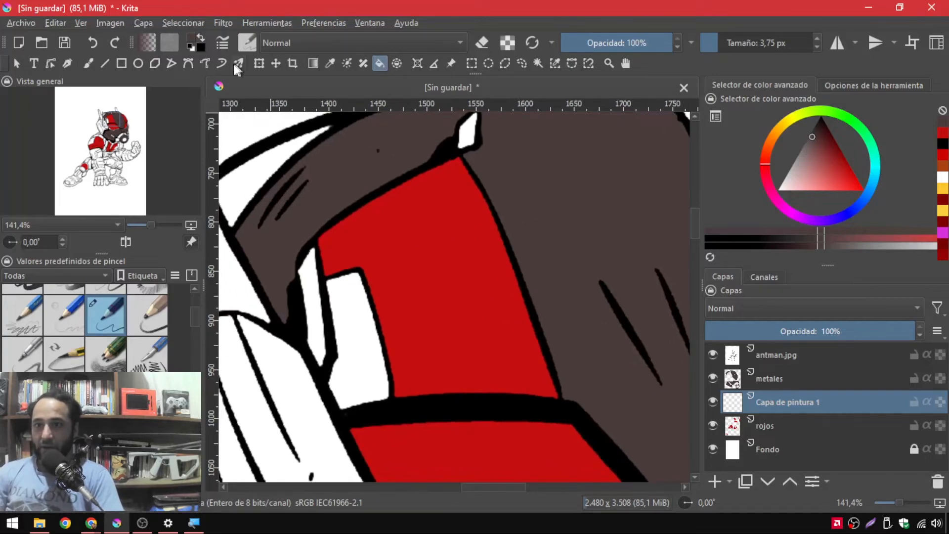
left_click(86, 64)
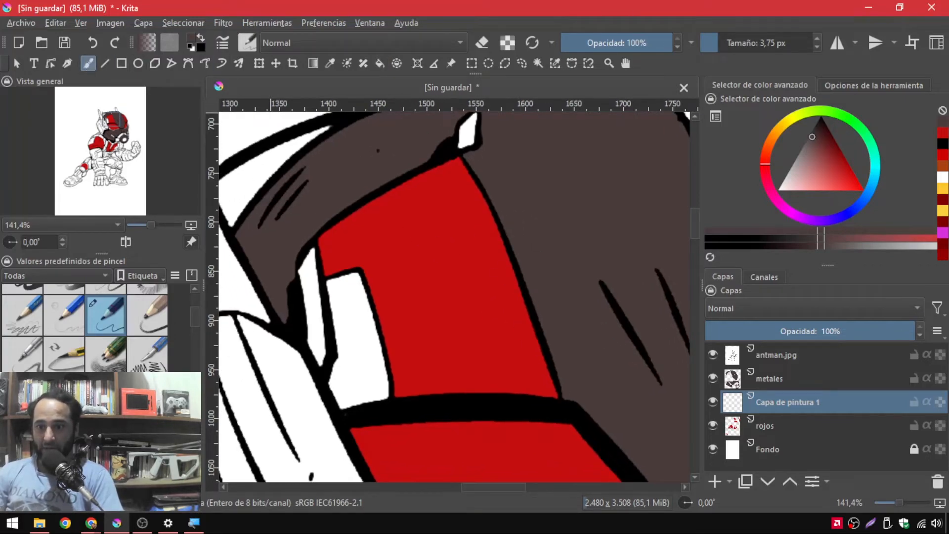
scroll(84, 327, "down", 3)
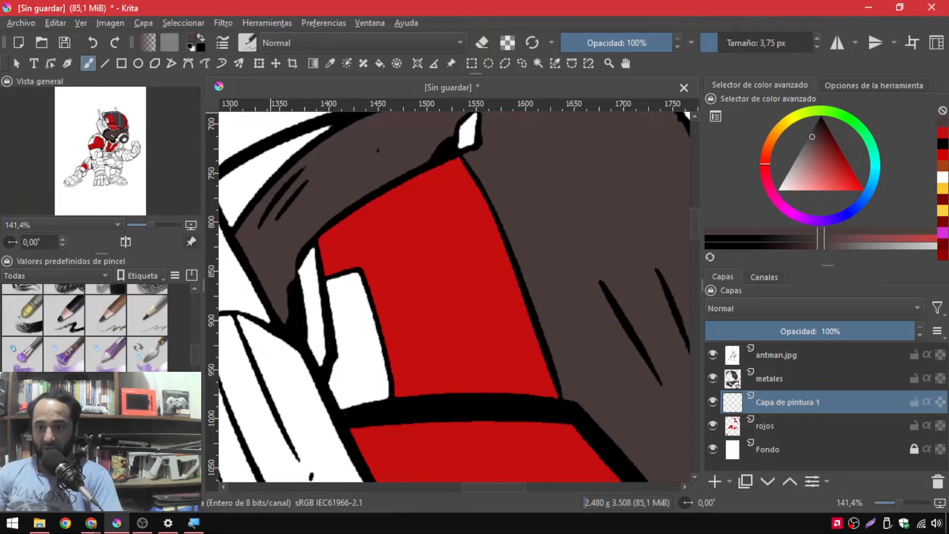
left_click(22, 315)
left_click_drag(338, 220, 377, 204)
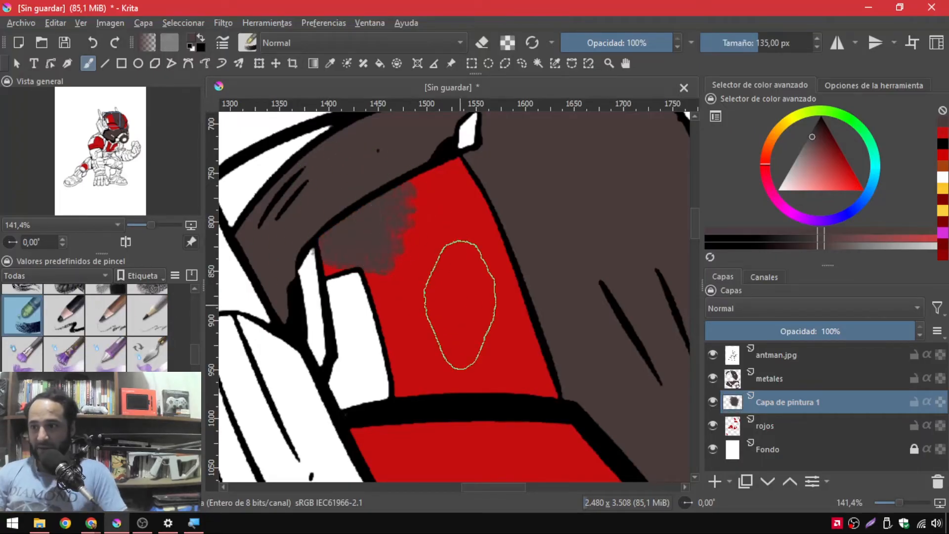
Undo the dark shading and paint a faint reddish-orange tint over the helmet's red side panel at 21% brush opacity
key("ctrl+z")
left_click_drag(658, 43, 584, 43)
left_click(765, 147)
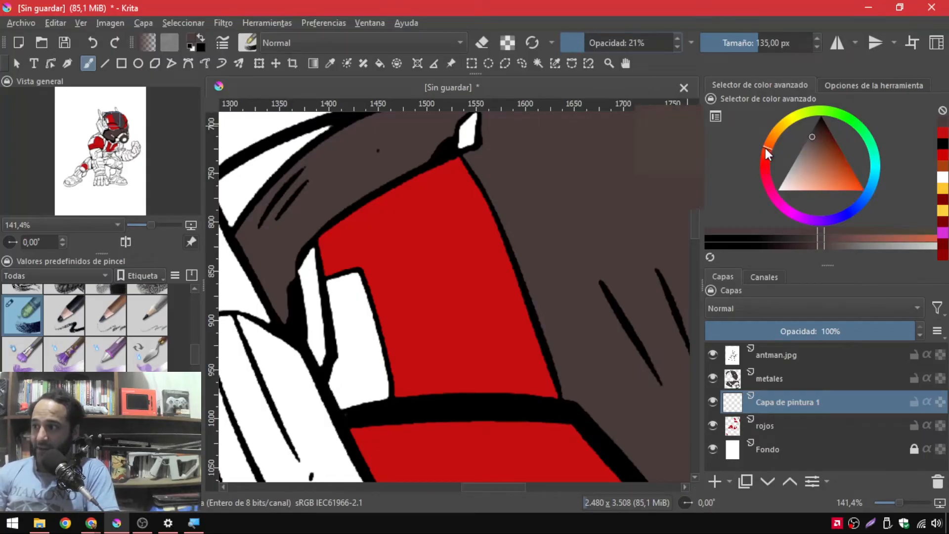
mouse_move(824, 171)
left_mouse_down()
mouse_move(844, 175)
mouse_move(836, 165)
left_mouse_up()
left_click(769, 152)
left_click_drag(463, 203, 519, 307)
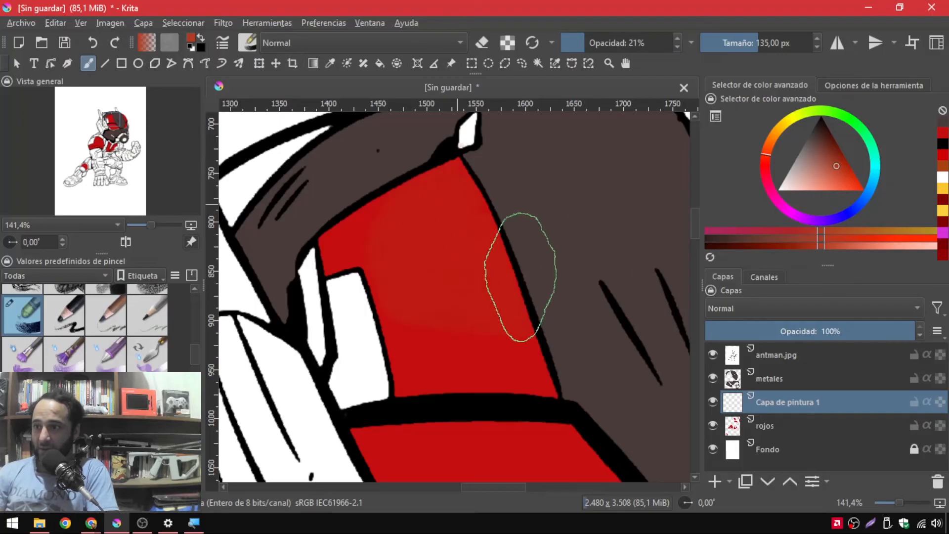
Paint olive yellow over the upper part of the helmet's red side panel, with the brush opacity raised to 57%
left_click(781, 129)
left_click_drag(781, 129, 794, 117)
mouse_move(494, 163)
left_mouse_down()
mouse_move(457, 217)
mouse_move(361, 286)
mouse_move(353, 311)
left_mouse_up()
left_click(624, 43)
mouse_move(424, 200)
left_mouse_down()
mouse_move(413, 212)
mouse_move(435, 220)
left_mouse_up()
left_click_drag(480, 253, 484, 260)
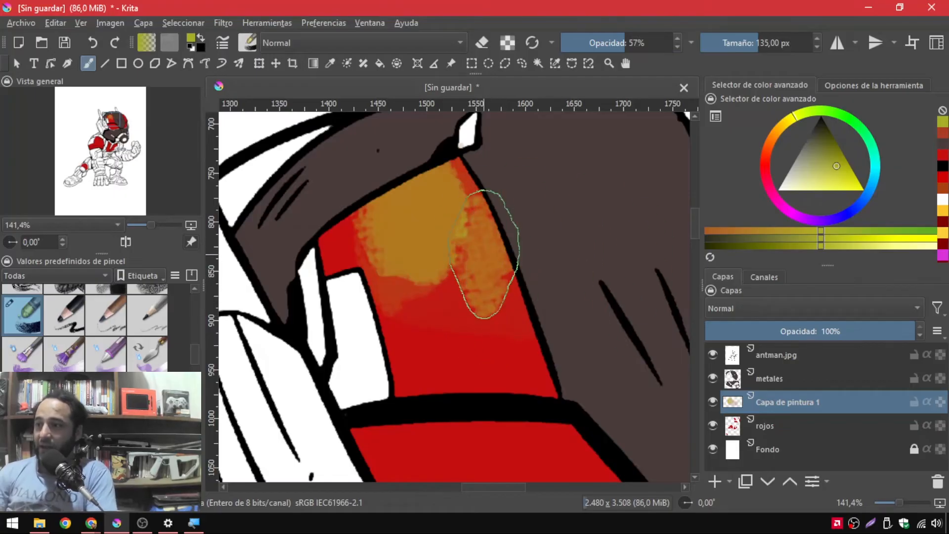
Hide the metales layer and paint broad olive strokes across the helmet, spilling past the red areas
scroll(485, 255, "down", 2)
left_click(712, 378)
scroll(438, 262, "up", 1)
mouse_move(391, 230)
left_mouse_down()
mouse_move(413, 190)
mouse_move(361, 276)
mouse_move(419, 312)
mouse_move(450, 282)
left_mouse_up()
scroll(502, 295, "down", 2)
mouse_move(533, 306)
left_mouse_down()
mouse_move(617, 256)
mouse_move(525, 248)
mouse_move(661, 252)
left_mouse_up()
mouse_move(554, 370)
left_mouse_down()
mouse_move(475, 381)
mouse_move(515, 350)
mouse_move(435, 336)
mouse_move(498, 303)
mouse_move(416, 269)
mouse_move(383, 268)
left_mouse_up()
scroll(600, 396, "up", 1)
left_click_drag(584, 324, 510, 318)
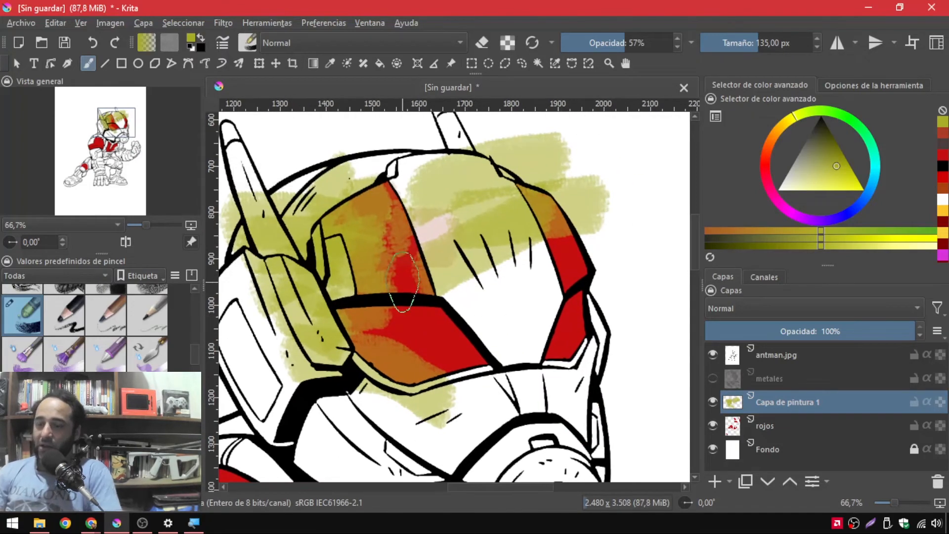
left_click_drag(433, 262, 467, 263)
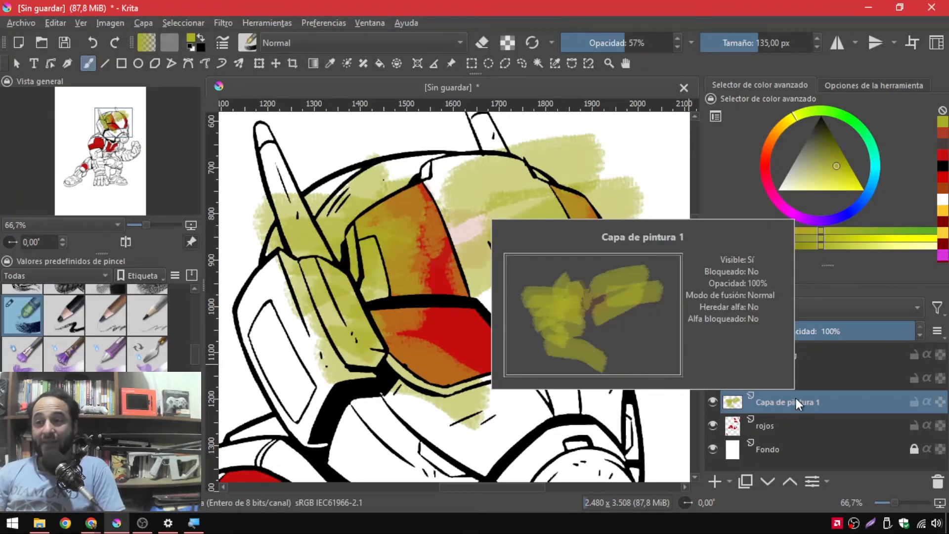
Try Inherit Alpha on the ungrouped Capa de pintura 1 layer and switch it off again
left_click(788, 426)
mouse_move(784, 425)
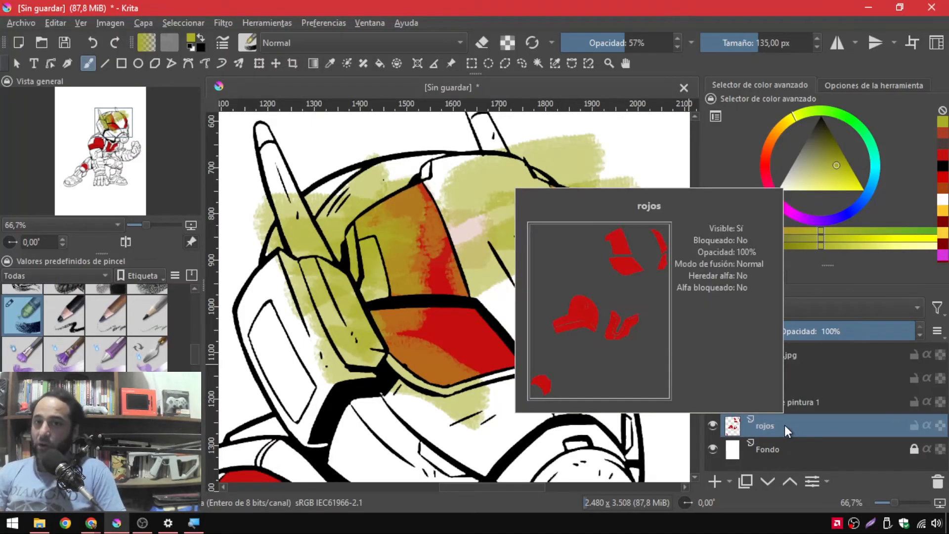
left_click(832, 403)
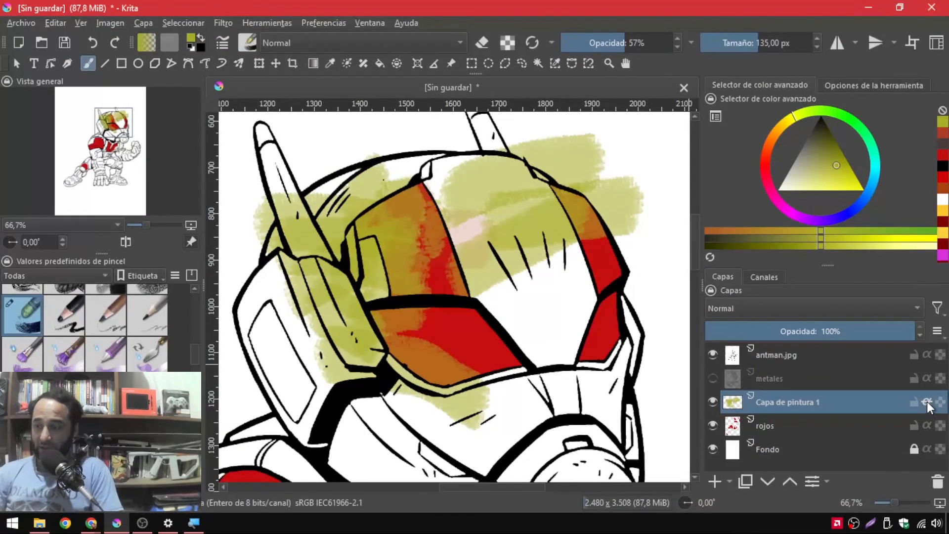
left_click(928, 402)
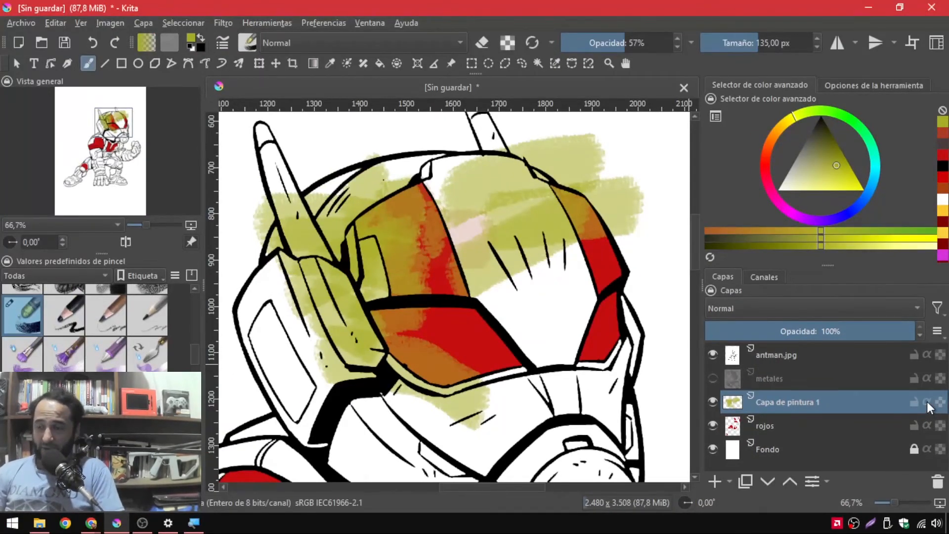
Select the rojos and Capa de pintura 1 layers together and put them in a quick group
left_click(770, 423)
left_click(802, 403, "shift")
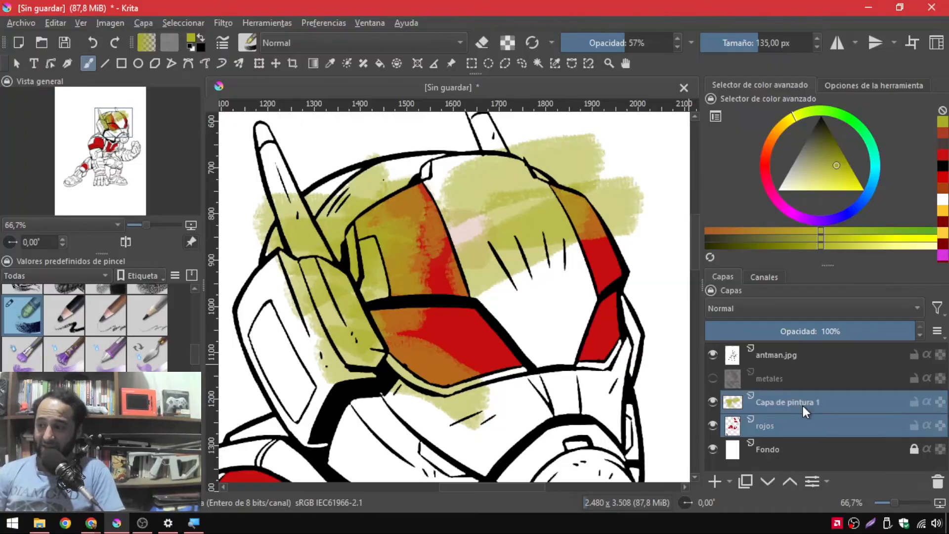
right_click(802, 403)
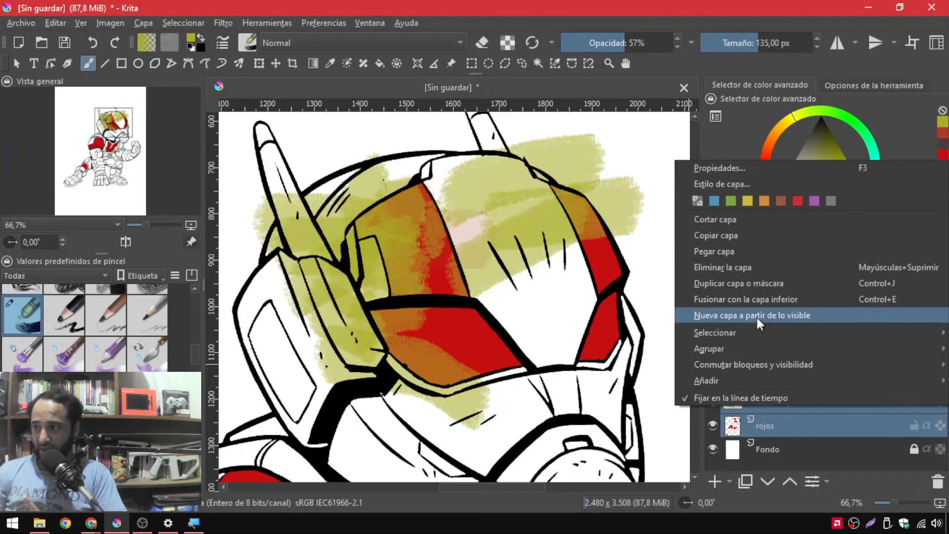
mouse_move(742, 346)
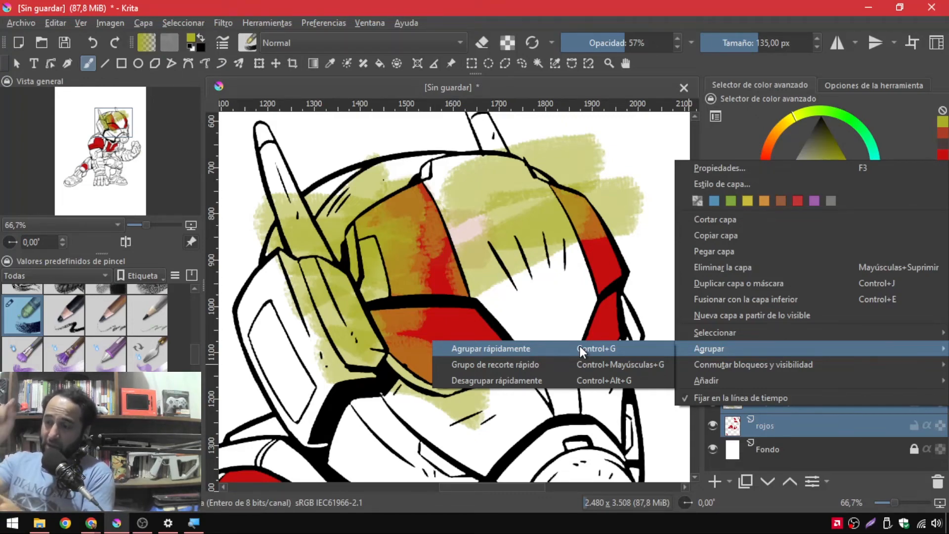
left_click(764, 428)
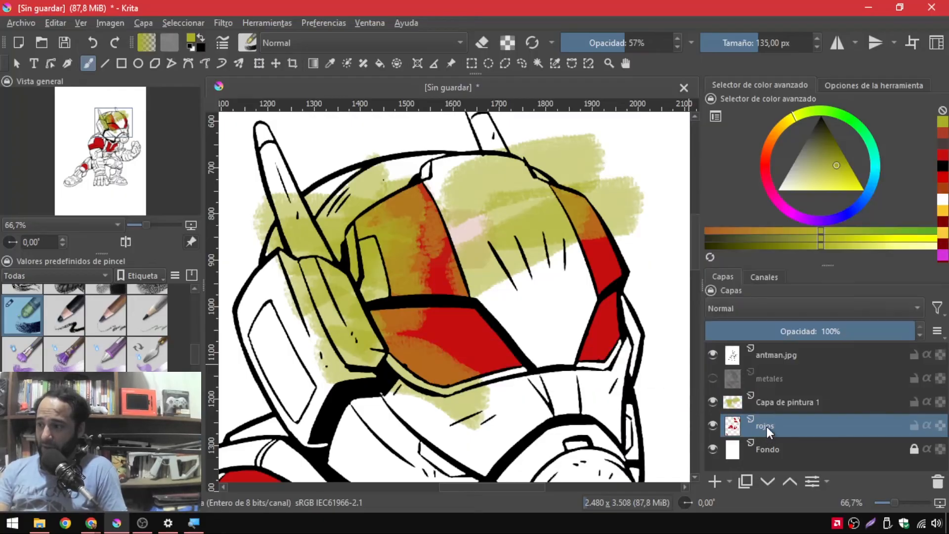
left_click(788, 399, "ctrl")
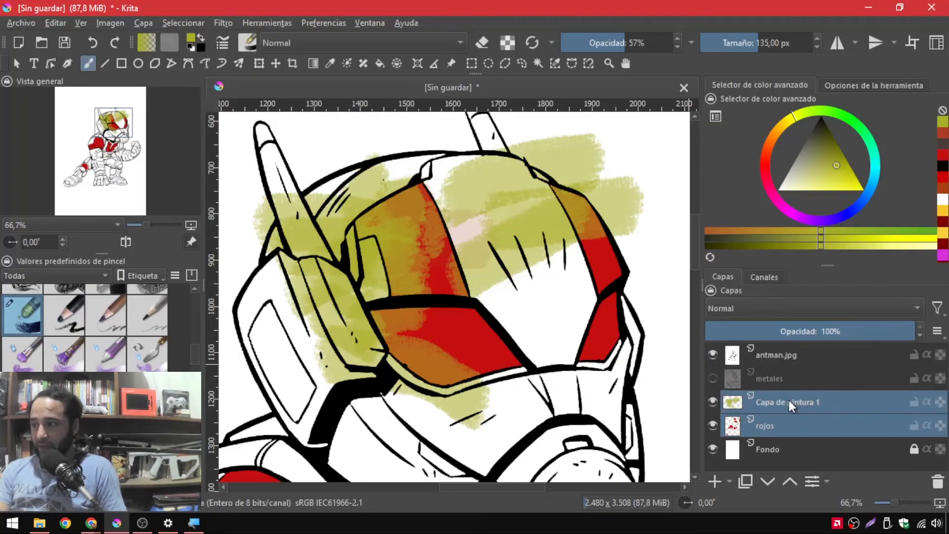
right_click(837, 407)
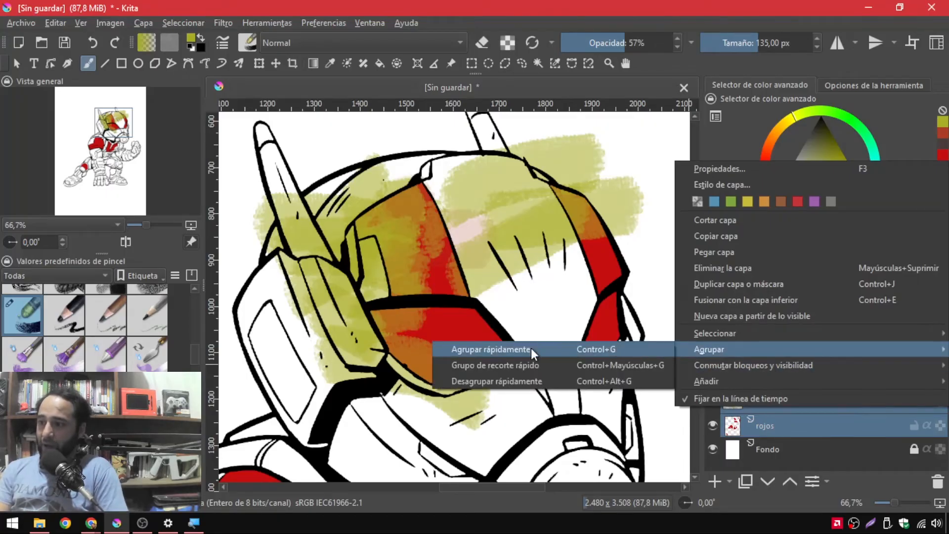
left_click(531, 348)
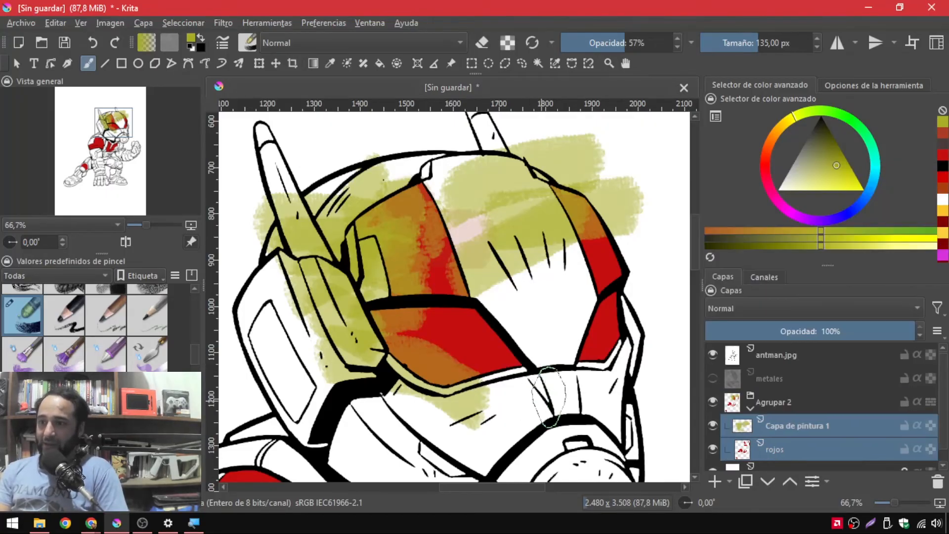
Examine the order of the Capa de pintura 1 and rojos layers inside the group
scroll(767, 434, "down", 1)
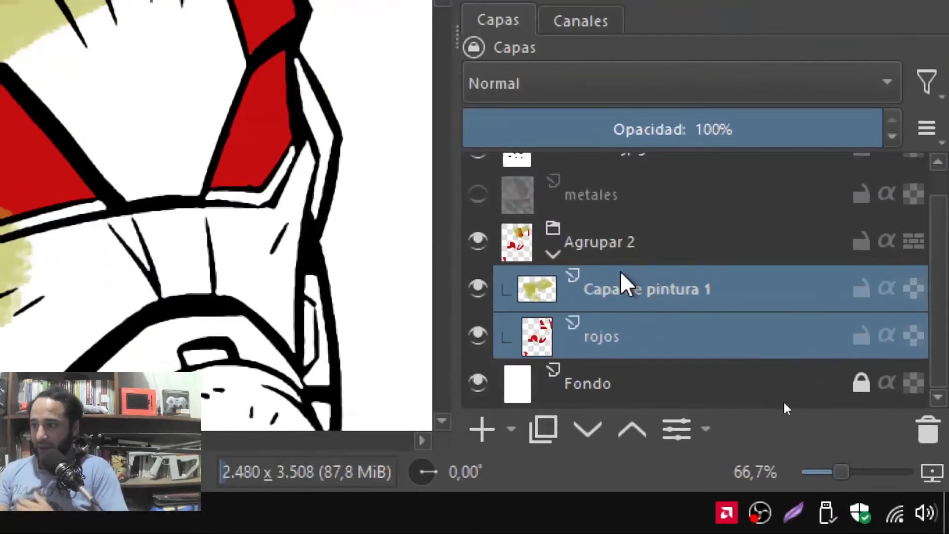
left_click(787, 407)
left_click(626, 333)
left_click(633, 303)
left_click(631, 333)
left_click(629, 297)
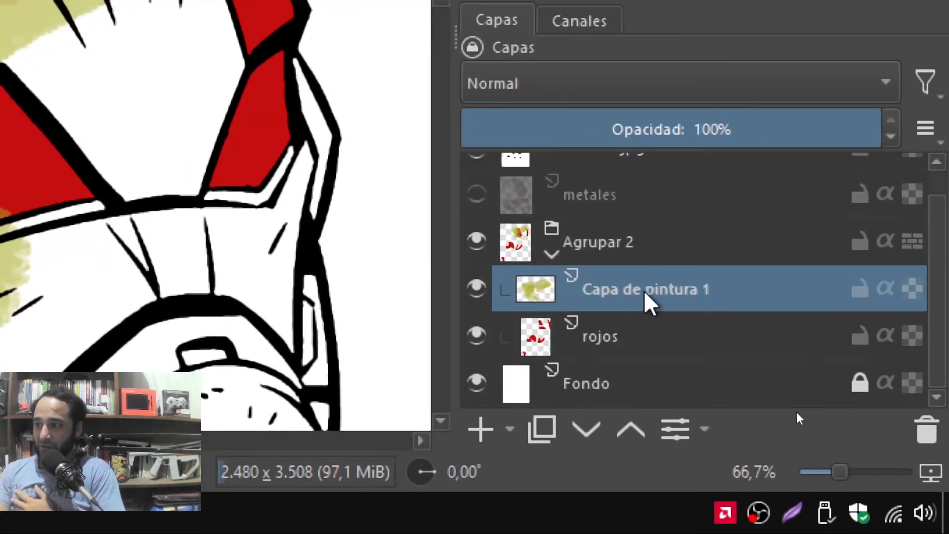
left_click(624, 346)
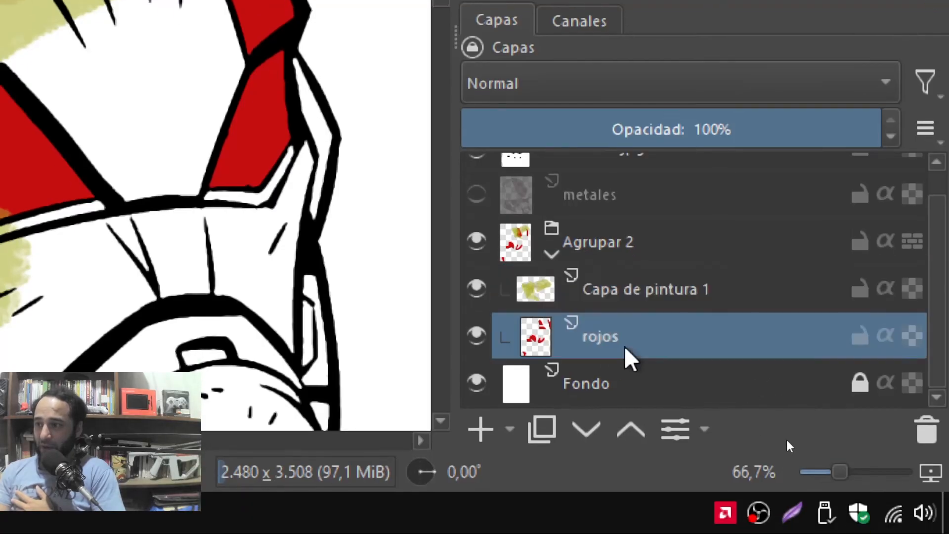
Enable Inherit Alpha on the grouped Capa de pintura 1 layer, switching it off and on repeatedly to compare the clipping
left_click(650, 298)
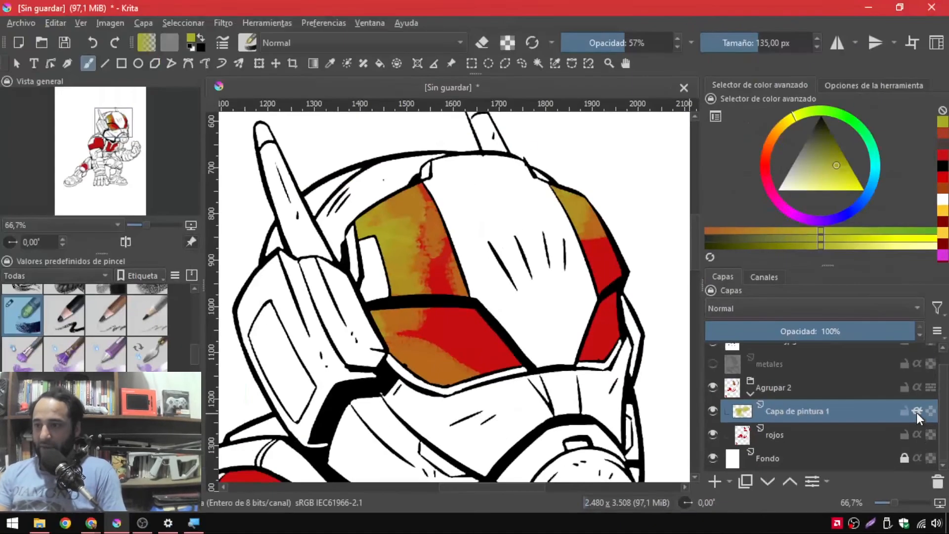
left_click(917, 411)
left_click(917, 411)
left_click(917, 411)
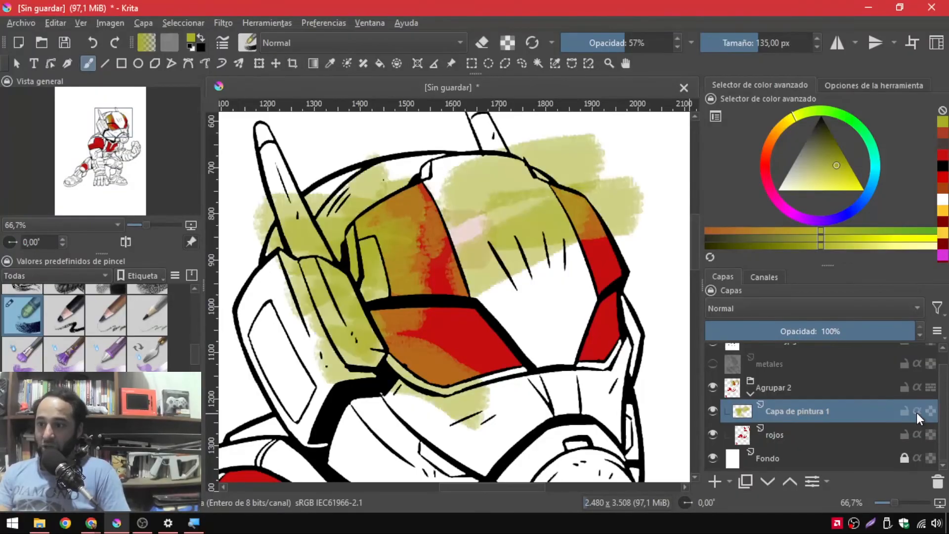
left_click(916, 411)
left_click(916, 411)
left_click(917, 411)
left_click(917, 411)
left_click(917, 411)
left_click(917, 413)
left_click(916, 412)
left_click(917, 412)
left_click(917, 412)
left_click(917, 412)
left_click(916, 412)
left_click(916, 413)
left_click(917, 413)
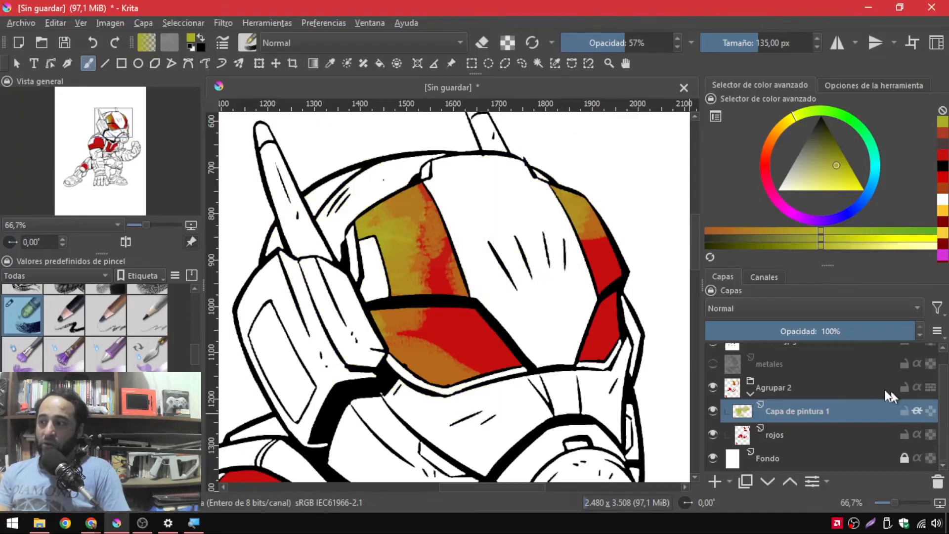
left_click(802, 435)
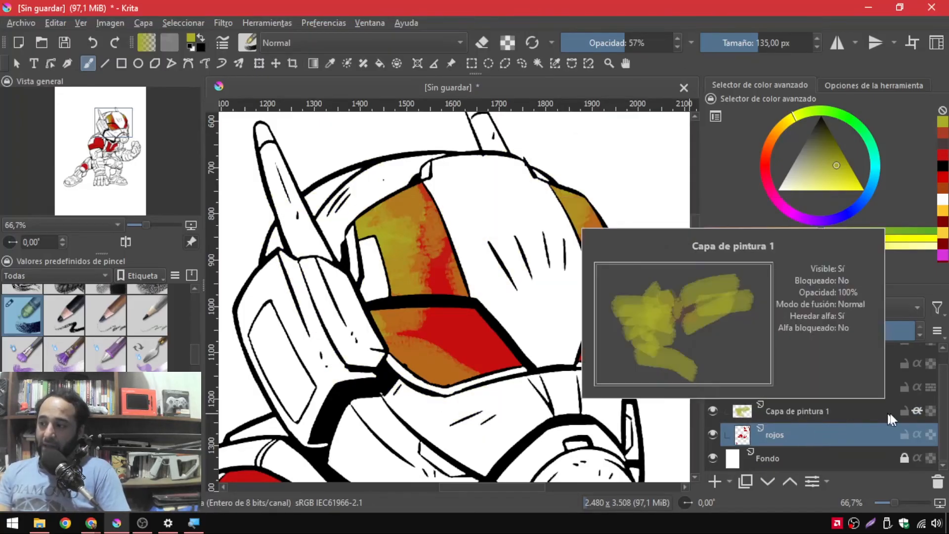
left_click(893, 414)
left_click(922, 410)
left_click(922, 410)
left_click(921, 410)
left_click(922, 411)
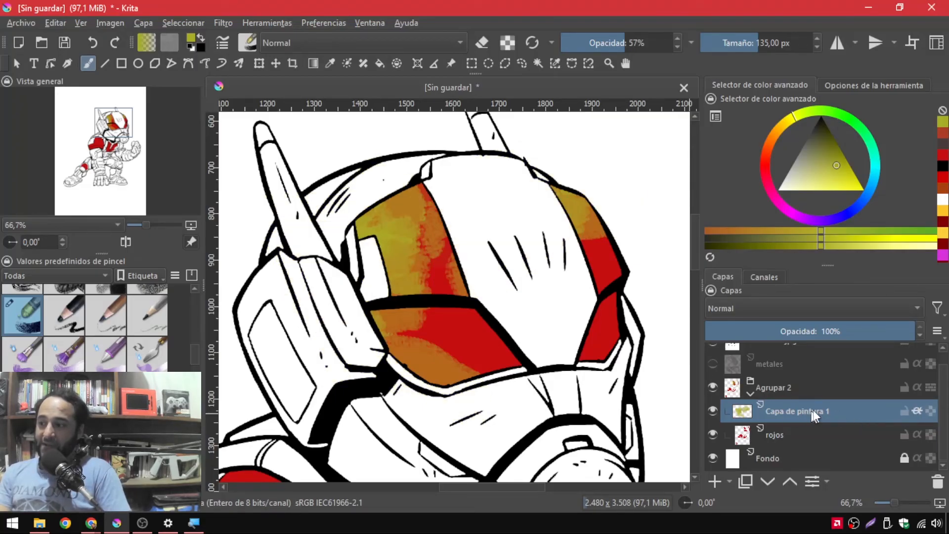
Paint bright red strokes on the rojos layer beyond the visor panels, over the helmet's ear piece, central panel and lower edge
left_click(788, 432)
left_click(787, 414)
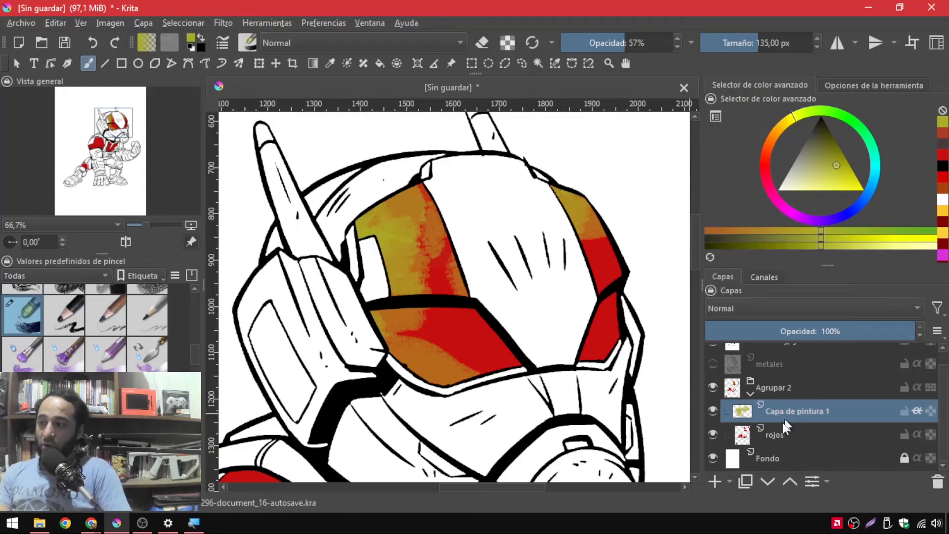
left_click(785, 435)
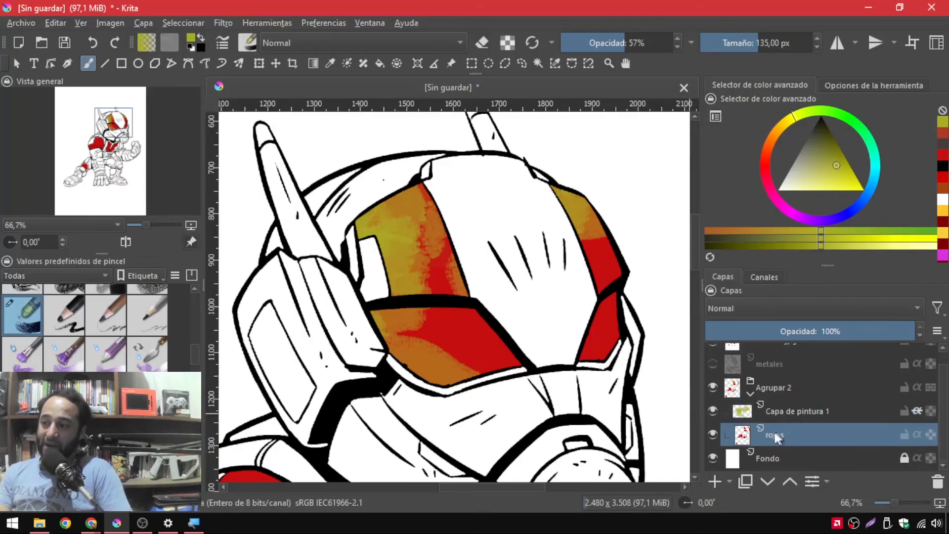
mouse_move(786, 453)
mouse_move(857, 428)
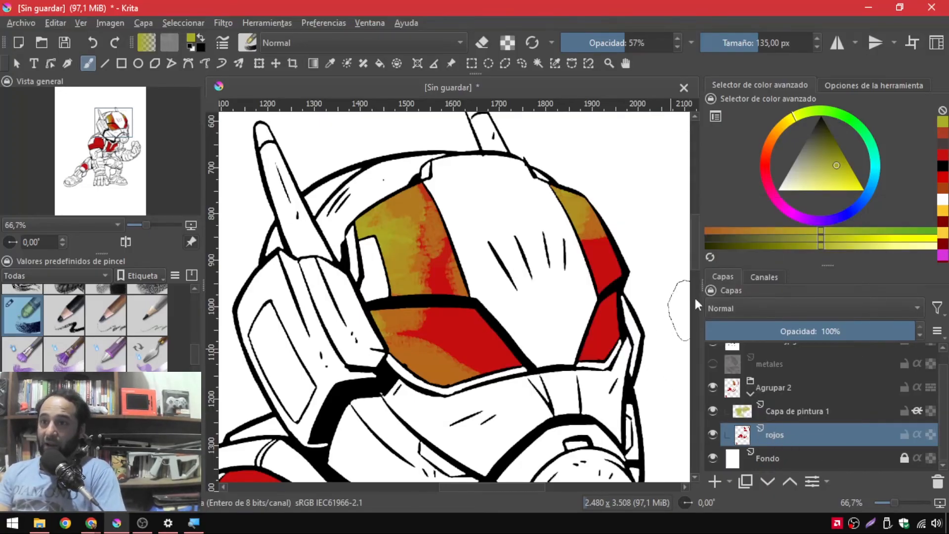
left_click(762, 168)
left_click_drag(823, 170, 870, 182)
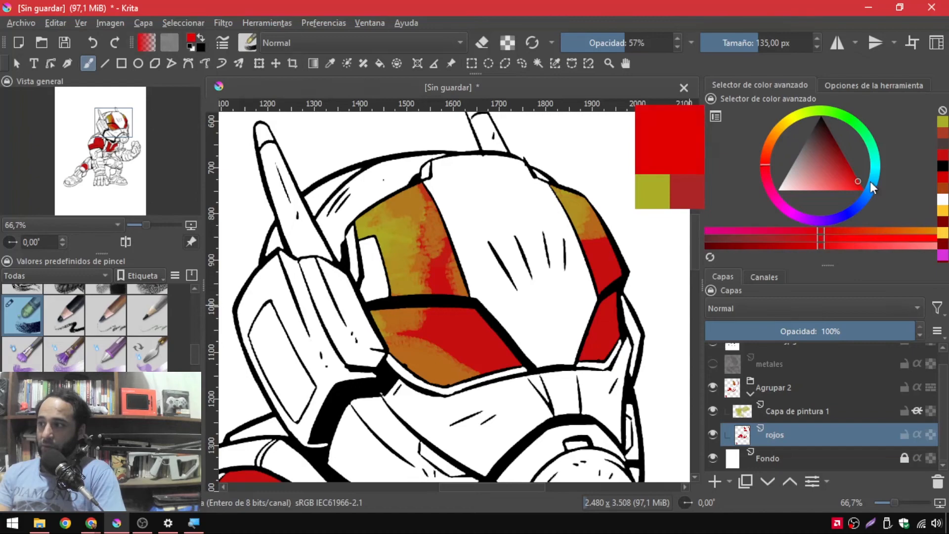
mouse_move(483, 348)
left_mouse_down()
mouse_move(529, 319)
mouse_move(549, 322)
mouse_move(492, 328)
left_mouse_up()
left_click_drag(360, 341, 349, 335)
mouse_move(436, 324)
left_mouse_down()
mouse_move(315, 325)
mouse_move(368, 340)
mouse_move(317, 329)
mouse_move(294, 305)
mouse_move(323, 295)
mouse_move(304, 289)
left_mouse_up()
left_click_drag(420, 309, 311, 262)
mouse_move(387, 278)
left_mouse_down()
mouse_move(325, 251)
mouse_move(393, 279)
mouse_move(297, 283)
left_mouse_up()
left_click_drag(405, 331, 309, 338)
mouse_move(412, 357)
left_mouse_down()
mouse_move(283, 370)
mouse_move(360, 386)
left_mouse_up()
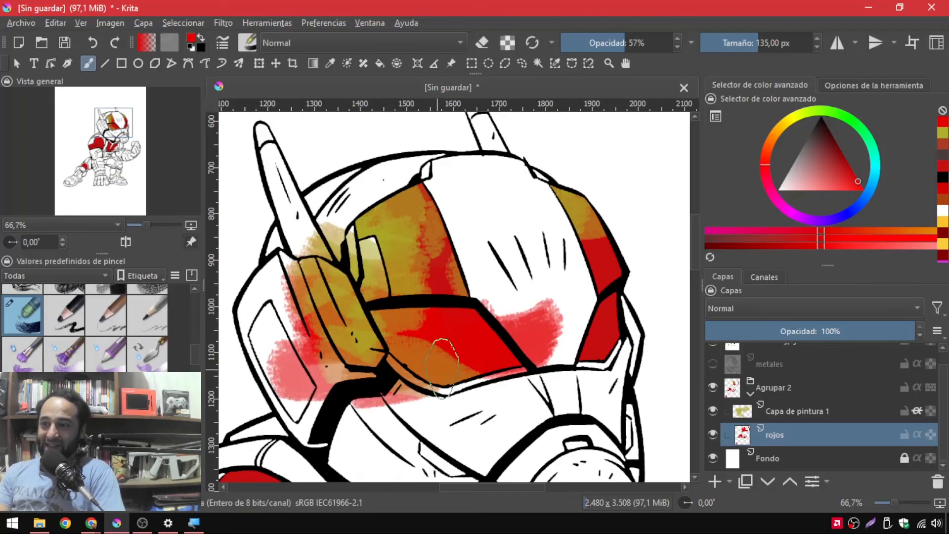
left_click_drag(451, 376, 369, 399)
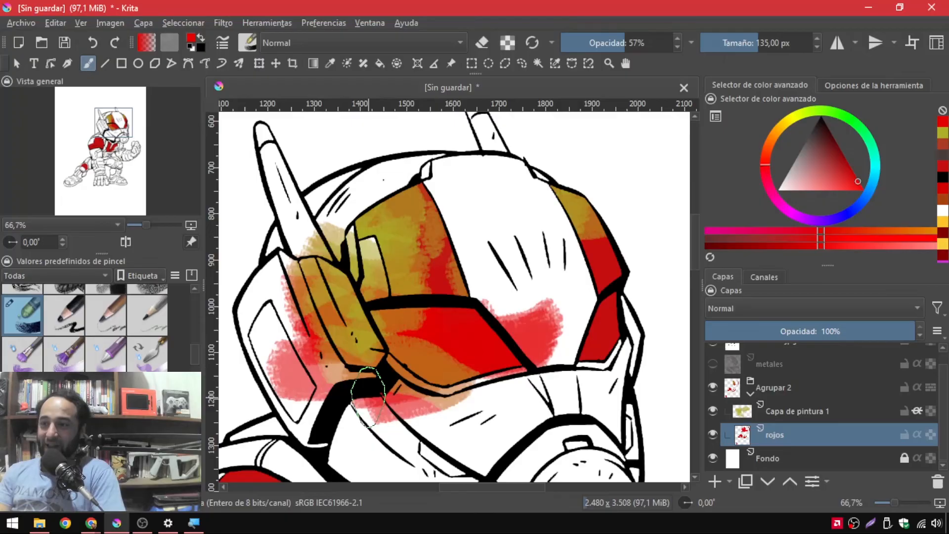
Hide and show the Capa de pintura 1 layer to inspect the red strokes beneath it
left_click(712, 410)
left_click(714, 411)
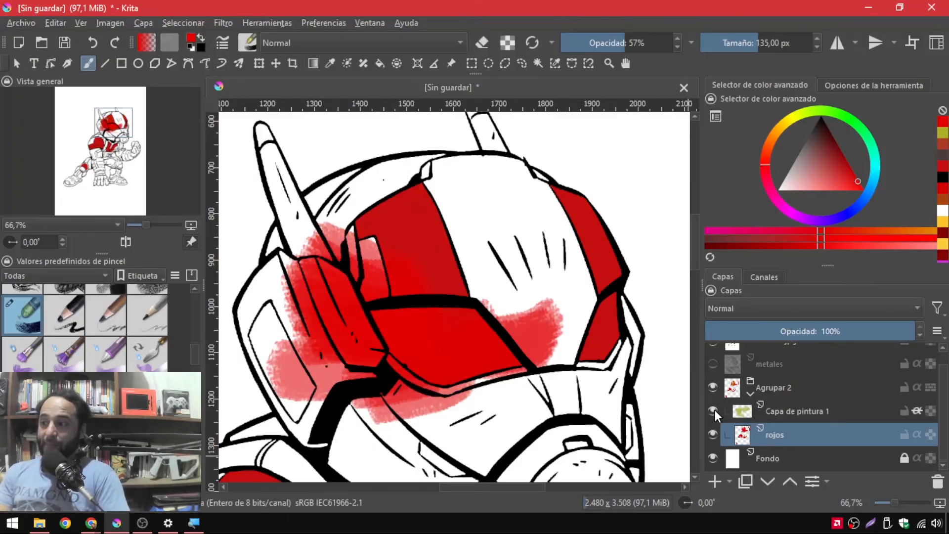
mouse_move(714, 411)
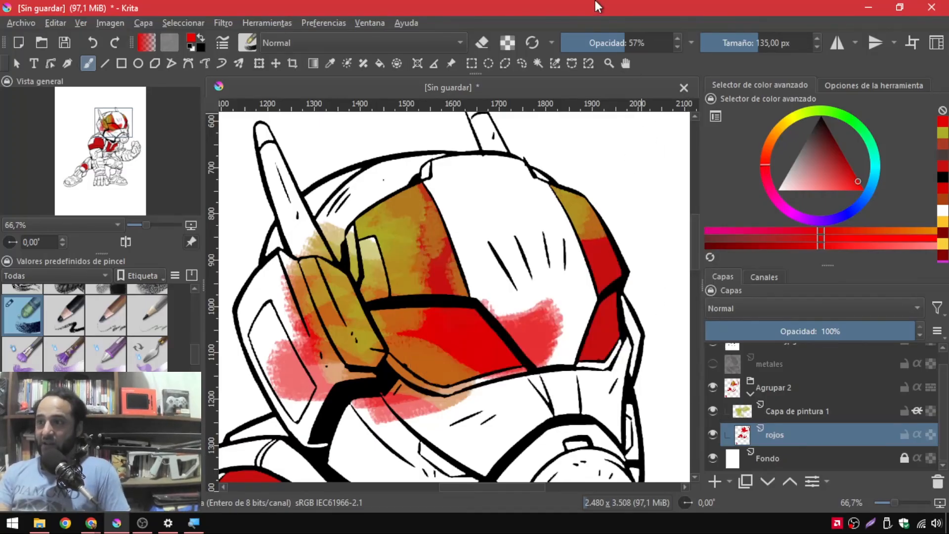
Undo all the bright red test strokes on the rojos layer
key("ctrl+z")
key("ctrl+z")
key("ctrl+z")
key("ctrl+z")
key("ctrl+z")
key("ctrl+z")
key("ctrl+z")
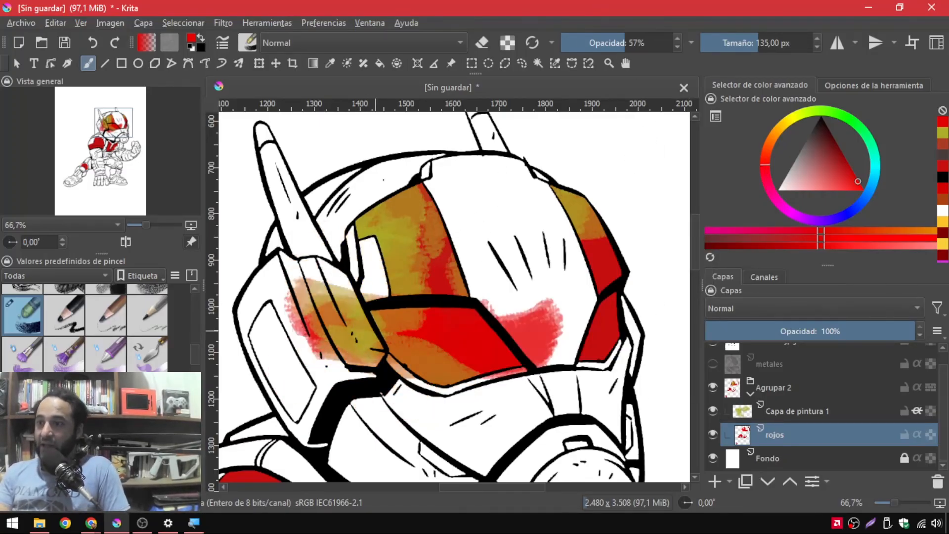
key("ctrl+z")
key("ctrl+z")
key("ctrl+z")
key("ctrl+z")
key("ctrl+z")
key("ctrl+z")
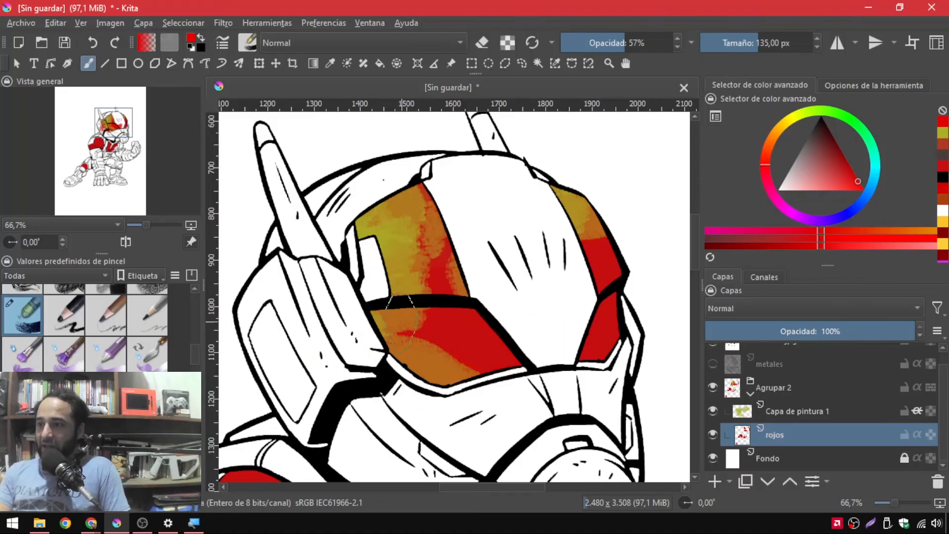
Add a new paint layer directly above Capa de pintura 1 inside the group
left_click(779, 408)
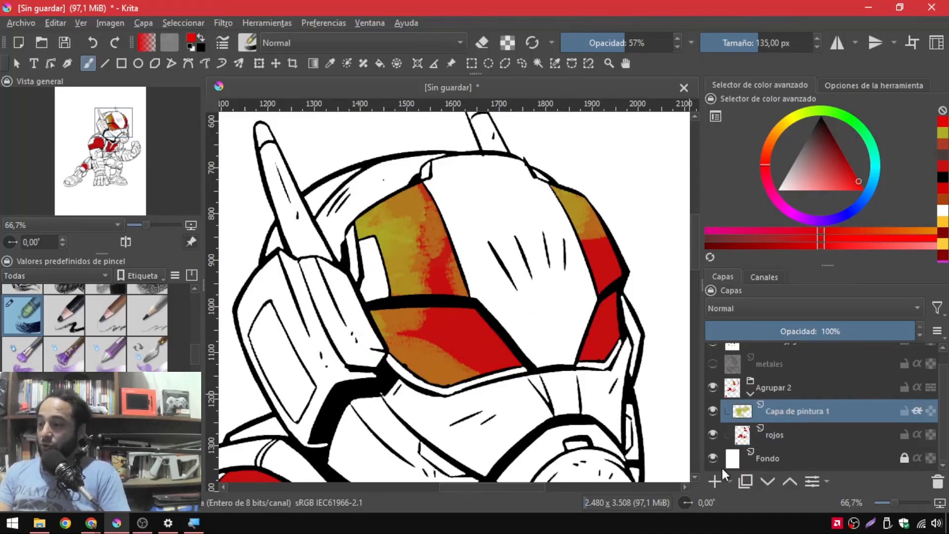
left_click(731, 482)
left_click(770, 291)
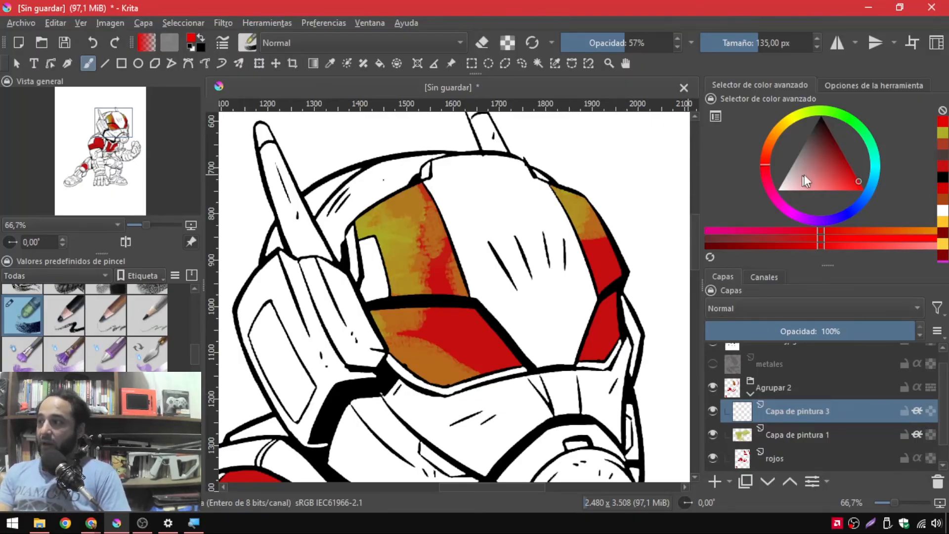
Paint muted green strokes on Capa de pintura 3 along the inner edges of the large upper and lower visor panels
left_click(844, 113)
left_click(819, 161)
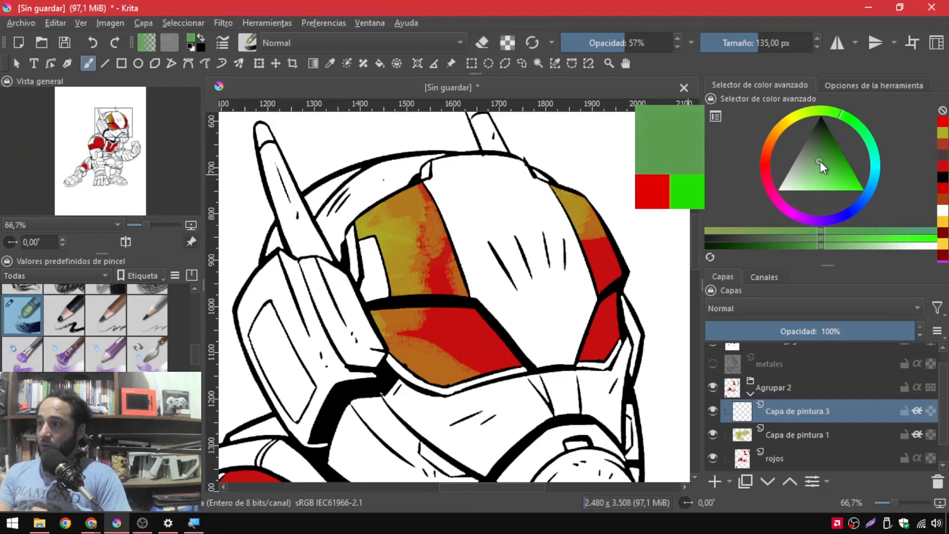
mouse_move(474, 315)
left_mouse_down()
mouse_move(533, 304)
mouse_move(483, 319)
mouse_move(474, 293)
mouse_move(522, 303)
mouse_move(478, 294)
left_mouse_up()
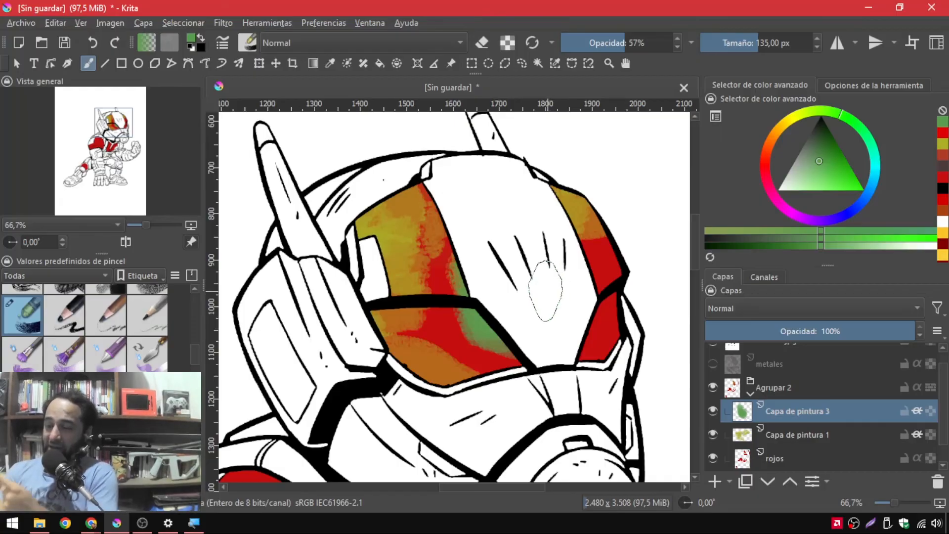
mouse_move(462, 273)
left_mouse_down()
mouse_move(455, 250)
mouse_move(427, 232)
mouse_move(437, 207)
left_mouse_up()
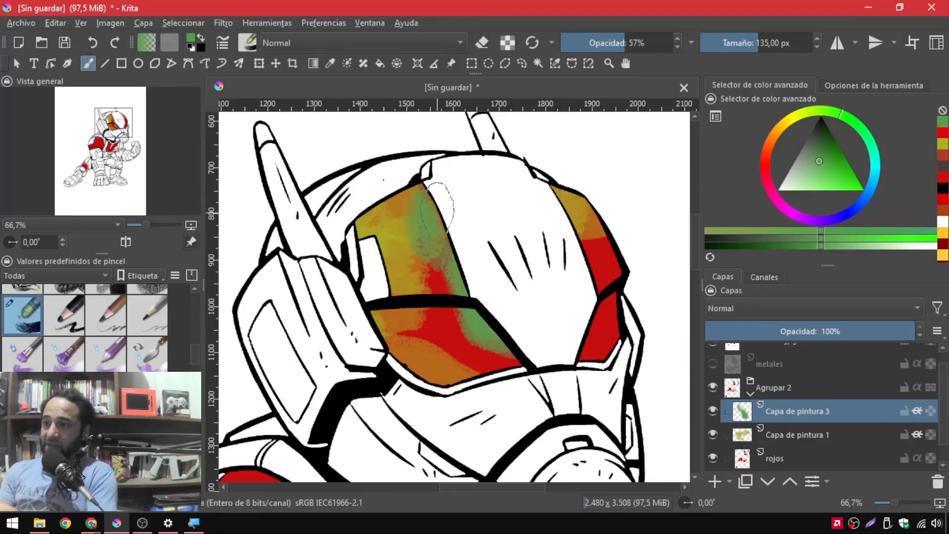
Toggle the visibility of Capa de pintura 1 off and on to compare the shading, and reselect Capa de pintura 3
left_click(828, 434)
left_click(712, 434)
left_click(713, 434)
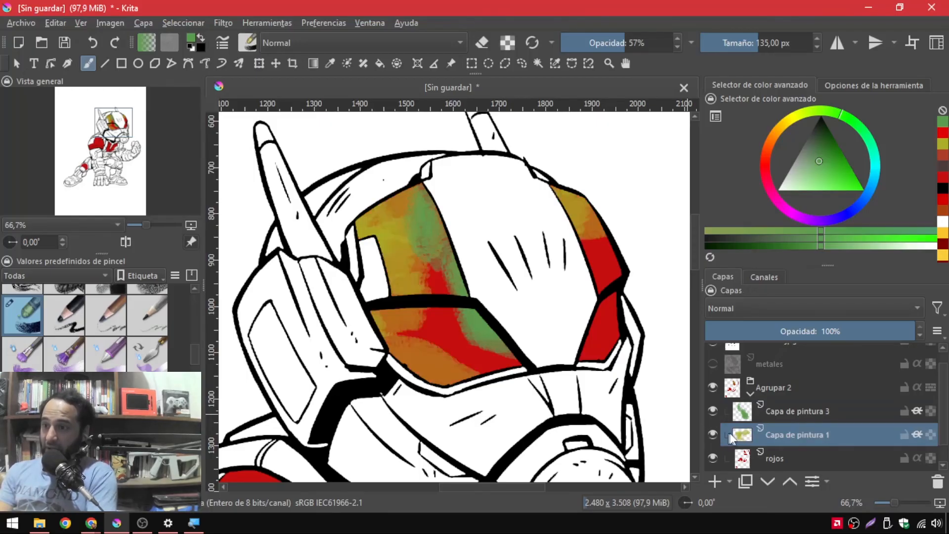
left_click(792, 411)
scroll(791, 414, "down", 1)
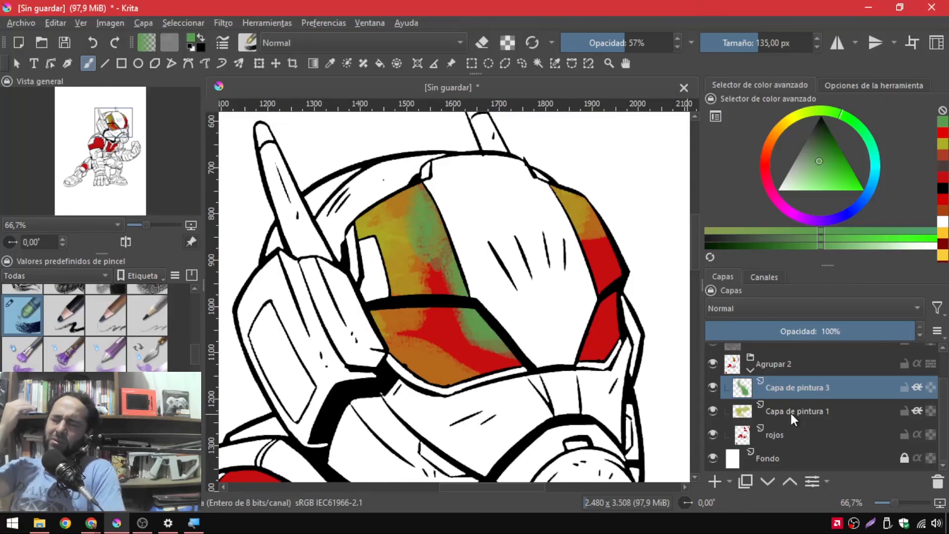
Collapse the Agrupar 2 group and select it in the layer stack
scroll(601, 375, "down", 3)
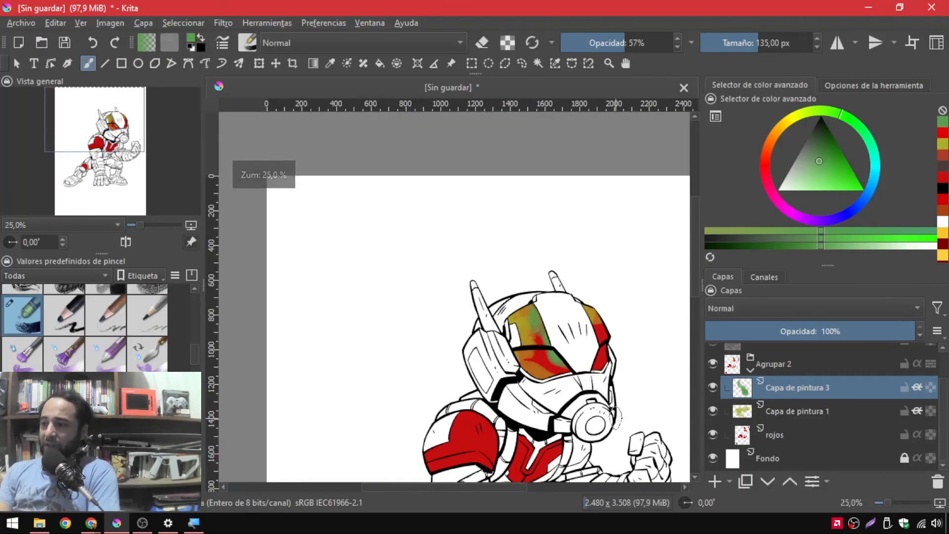
left_click_drag(622, 418, 515, 283)
left_click(750, 370)
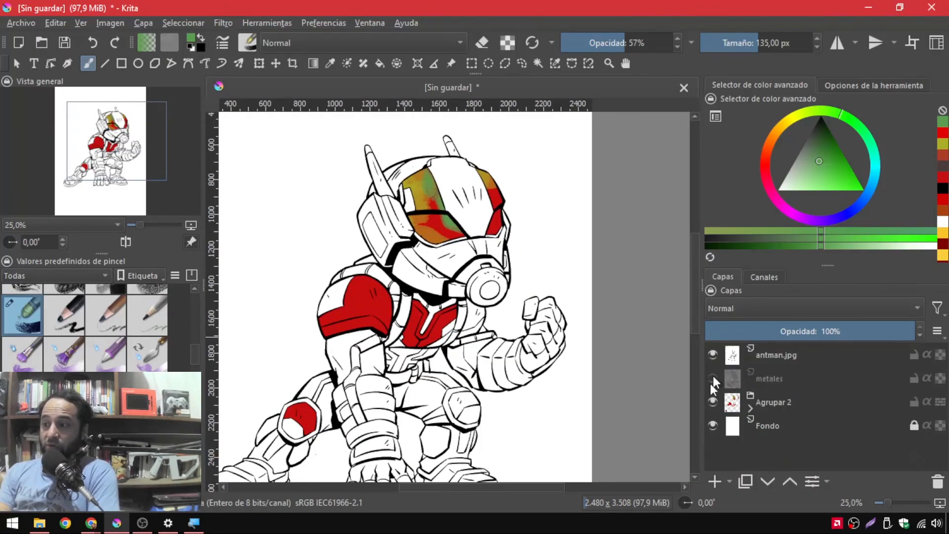
left_click(794, 402)
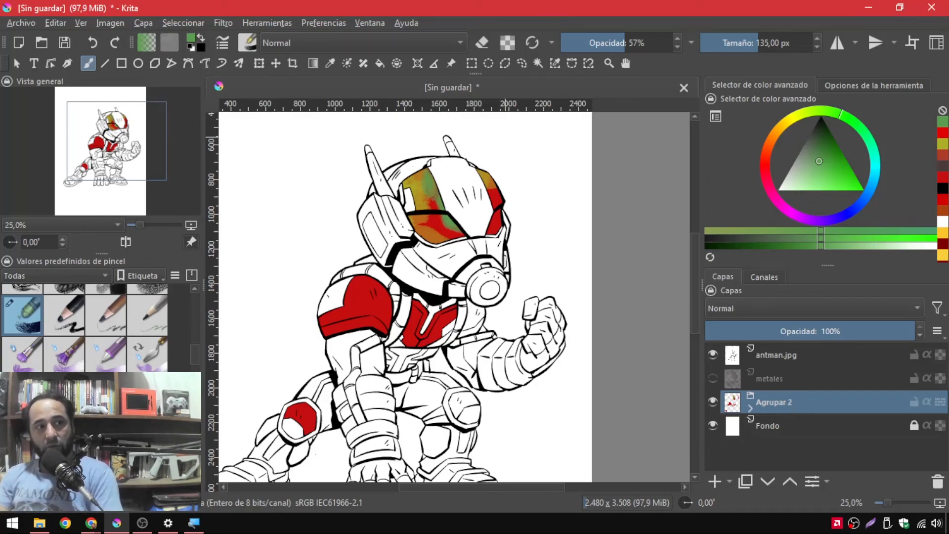
Look at the Ant-Man image search results in the browser window and minimize that window
left_click_drag(0, 159, 345, 59)
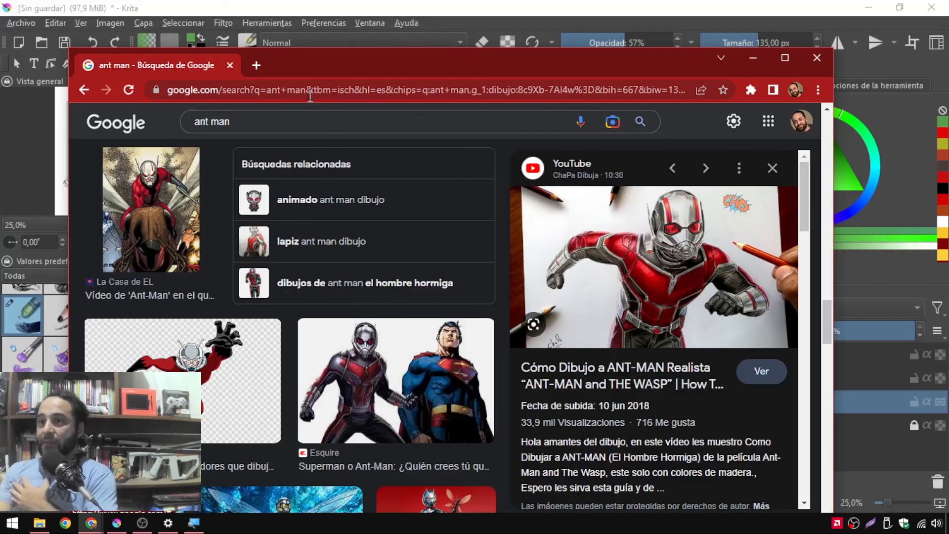
left_click(753, 58)
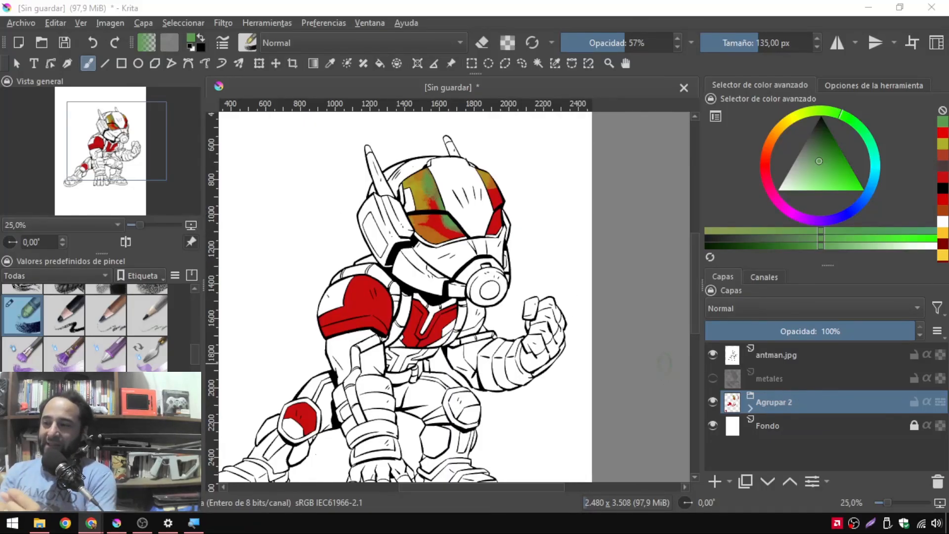
left_click_drag(695, 298, 697, 320)
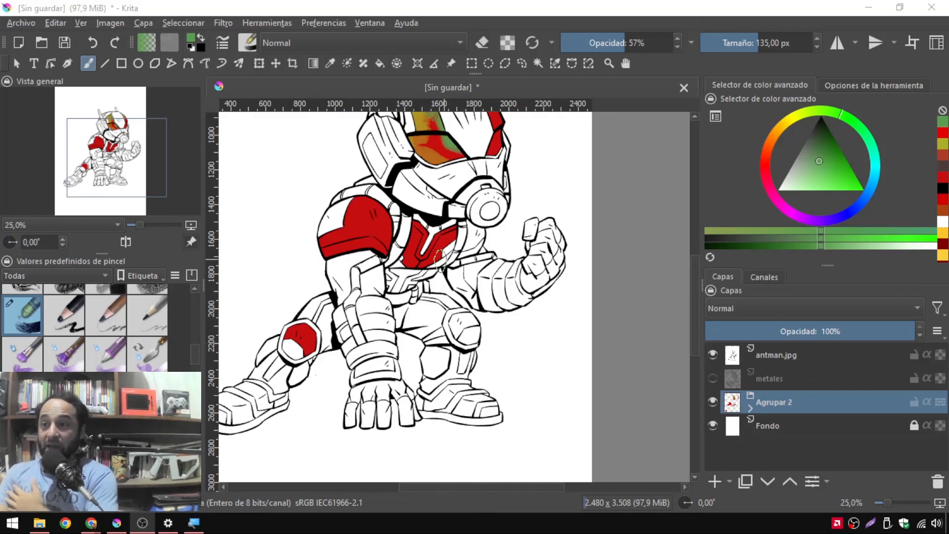
scroll(442, 257, "down", 1)
mouse_move(409, 287)
left_mouse_down()
mouse_move(456, 292)
mouse_move(469, 267)
left_mouse_up()
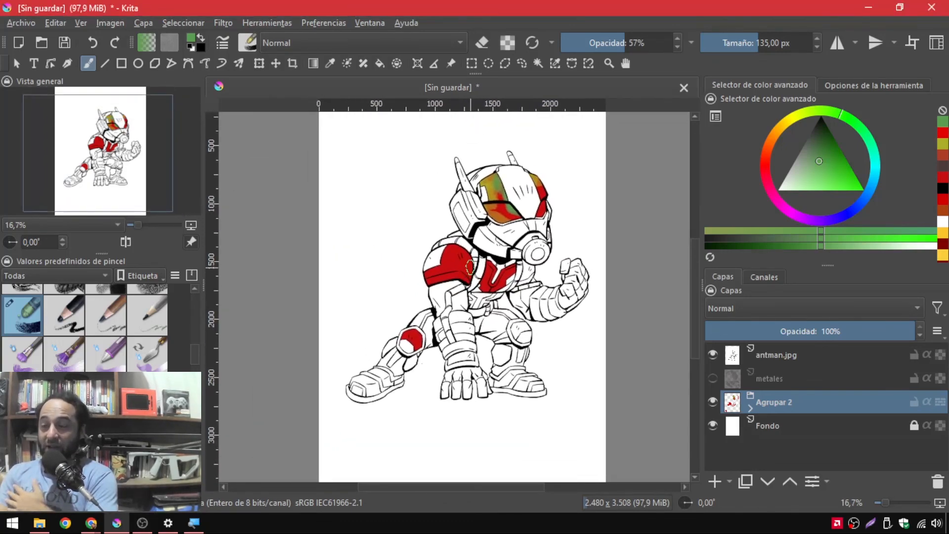